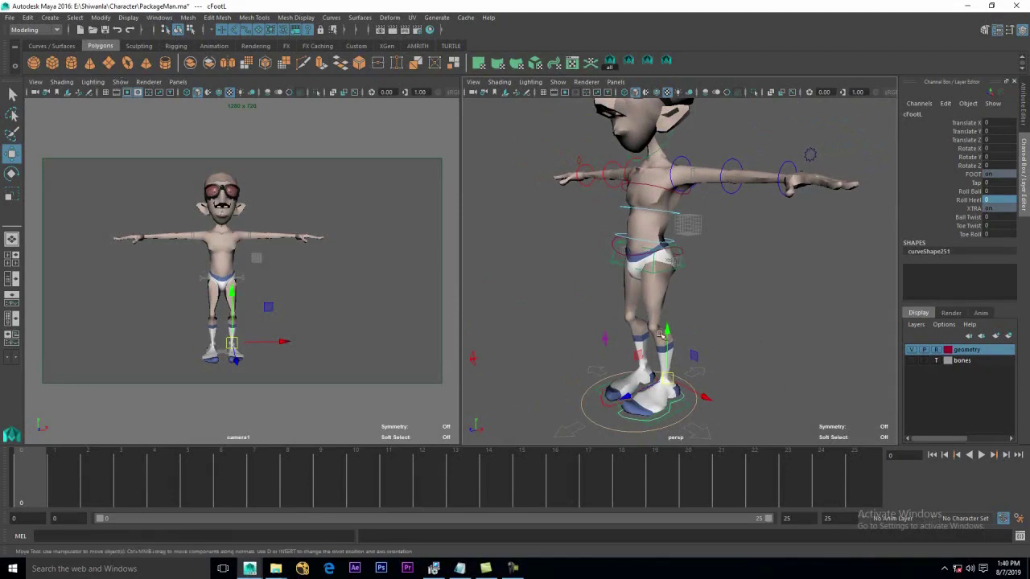
Examine the character's body, feet and rig controls from several angles and distances in the perspective view
{"action": "left_click_drag", "start_coordinate": [606, 339], "coordinate": [653, 313], "text": "alt"}
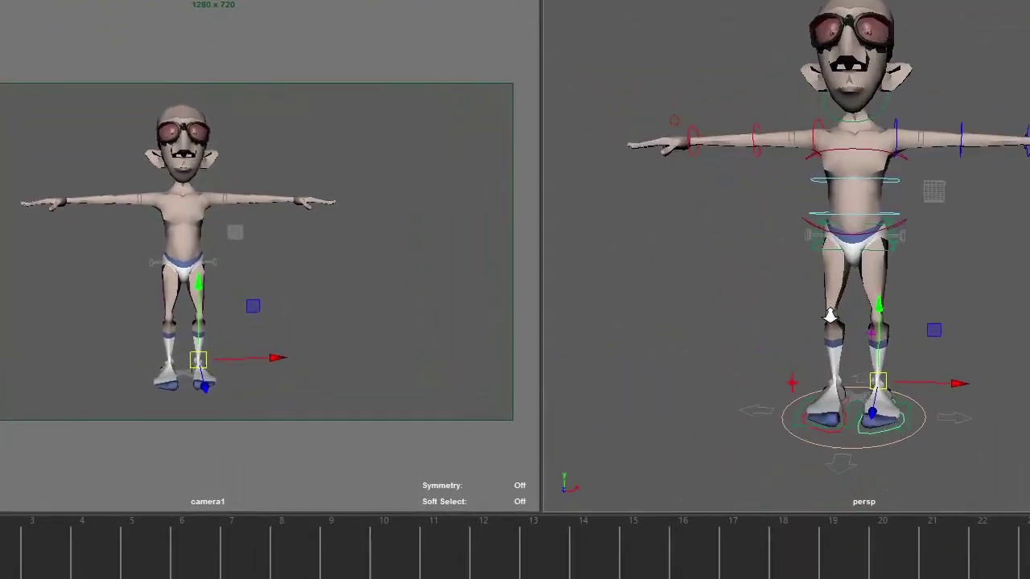
{"action": "right_click_drag", "start_coordinate": [830, 315], "coordinate": [862, 301], "text": "alt"}
{"action": "left_click_drag", "start_coordinate": [861, 300], "coordinate": [868, 357], "text": "alt"}
{"action": "right_click_drag", "start_coordinate": [869, 356], "coordinate": [805, 310], "text": "alt"}
{"action": "left_click_drag", "start_coordinate": [804, 310], "coordinate": [826, 260], "text": "alt"}
{"action": "right_click_drag", "start_coordinate": [825, 260], "coordinate": [894, 354], "text": "alt"}
{"action": "mouse_move", "coordinate": [894, 354]}
{"action": "left_mouse_down", "text": "alt"}
{"action": "mouse_move", "coordinate": [905, 371]}
{"action": "mouse_move", "coordinate": [879, 352]}
{"action": "left_mouse_up", "text": "alt"}
{"action": "right_click_drag", "start_coordinate": [879, 352], "coordinate": [736, 252], "text": "alt"}
{"action": "middle_click_drag", "start_coordinate": [740, 346], "coordinate": [746, 260], "text": "alt"}
{"action": "left_click_drag", "start_coordinate": [747, 259], "coordinate": [744, 338], "text": "alt"}
{"action": "right_click_drag", "start_coordinate": [744, 338], "coordinate": [809, 427], "text": "alt"}
{"action": "left_click_drag", "start_coordinate": [809, 427], "coordinate": [789, 416], "text": "alt"}
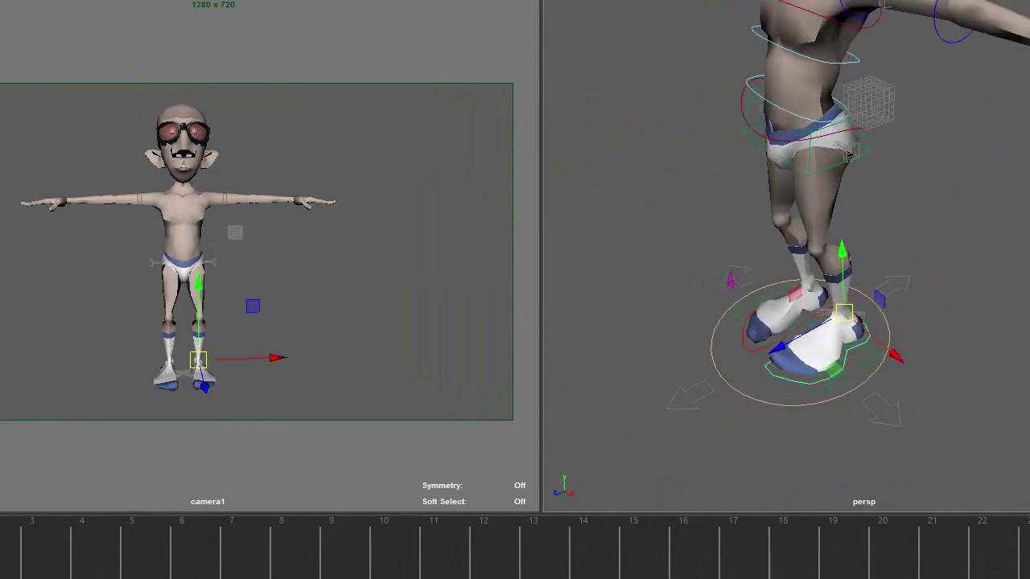
Show the NURBS curves in the camera1 view and inspect the rig controls in both the camera and perspective views
{"action": "left_click", "coordinate": [49, 51]}
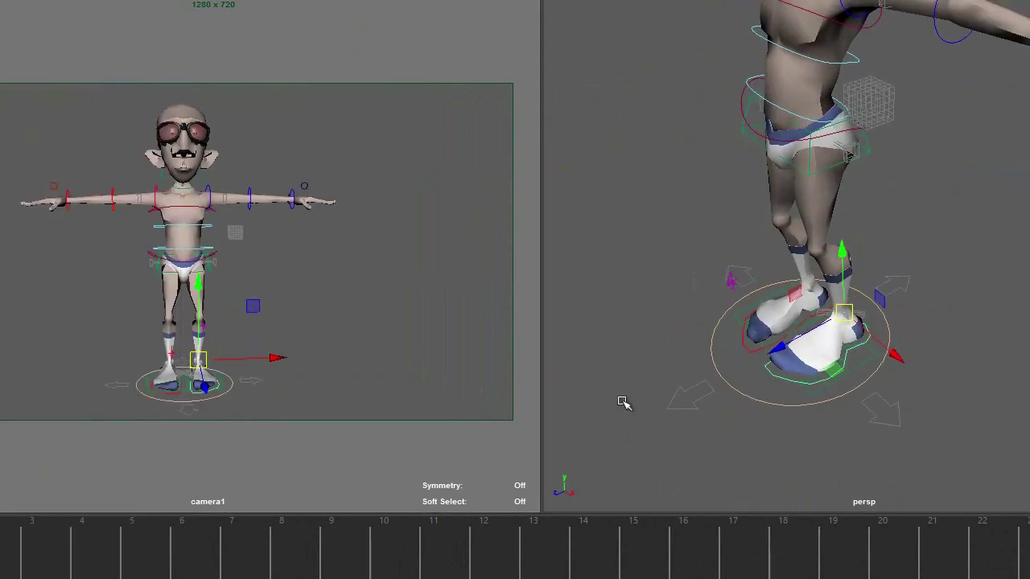
{"action": "left_click_drag", "start_coordinate": [757, 316], "coordinate": [759, 317], "text": "alt"}
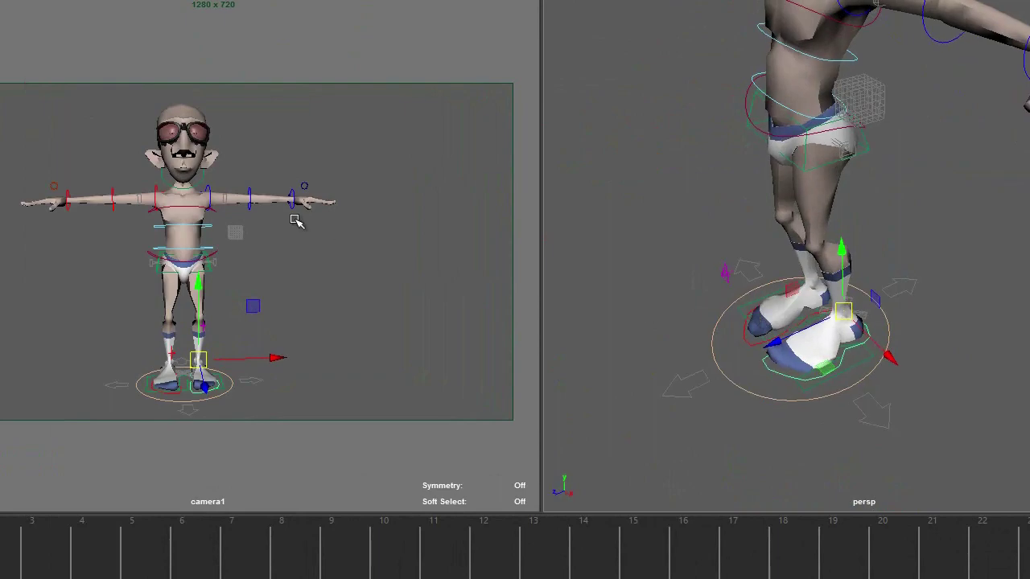
{"action": "left_click_drag", "start_coordinate": [749, 241], "coordinate": [832, 295], "text": "alt"}
{"action": "right_click_drag", "start_coordinate": [832, 294], "coordinate": [797, 244], "text": "alt"}
{"action": "left_click_drag", "start_coordinate": [797, 244], "coordinate": [793, 278], "text": "alt"}
{"action": "right_click_drag", "start_coordinate": [793, 277], "coordinate": [758, 254], "text": "alt"}
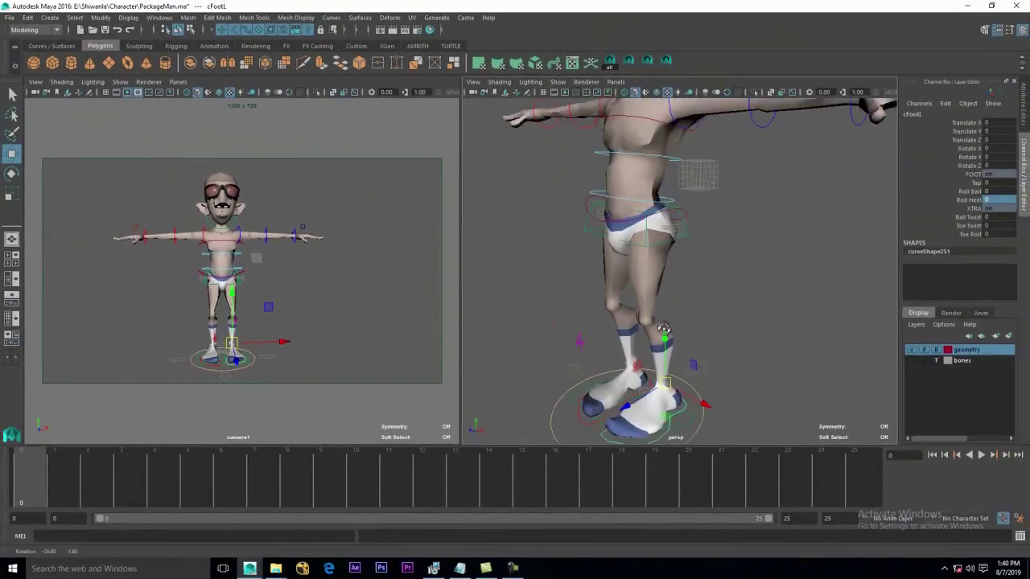
{"action": "left_click_drag", "start_coordinate": [605, 274], "coordinate": [464, 295], "text": "alt"}
{"action": "key", "text": "space"}
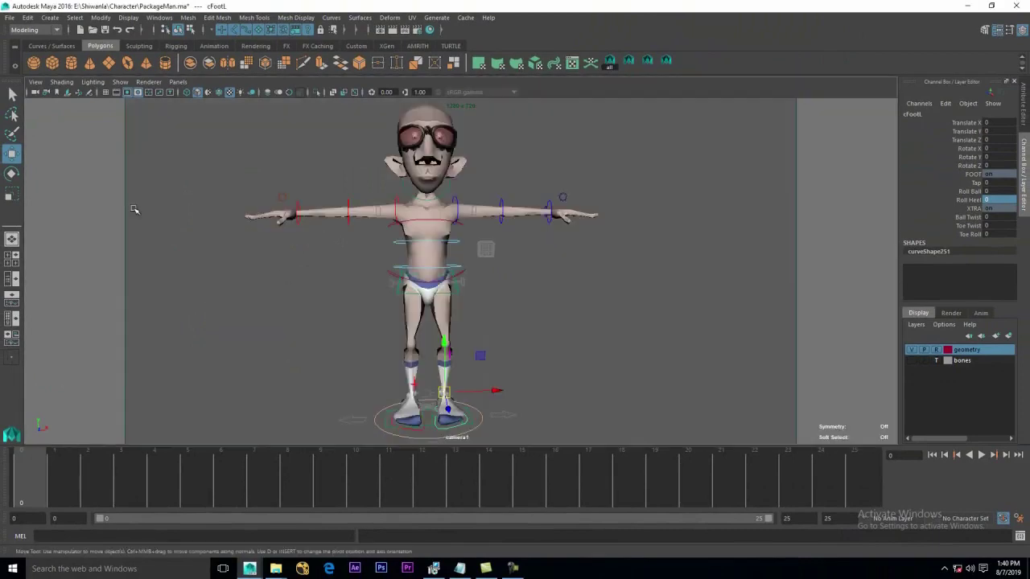
{"action": "key", "text": "space"}
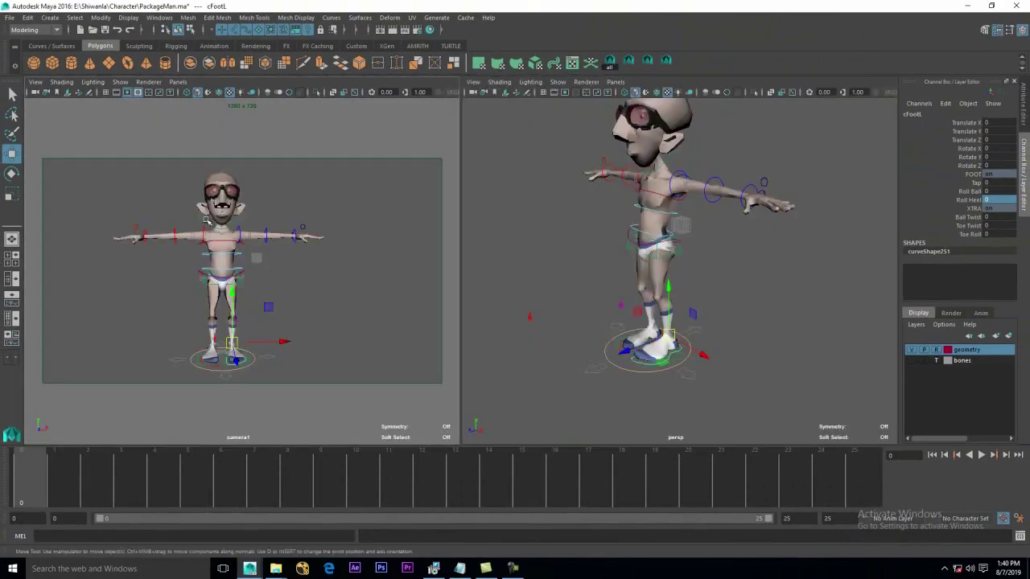
Select camera1 through its own view and try to lock all of its transform and shape channels
{"action": "left_click", "coordinate": [35, 81]}
{"action": "left_click", "coordinate": [60, 103]}
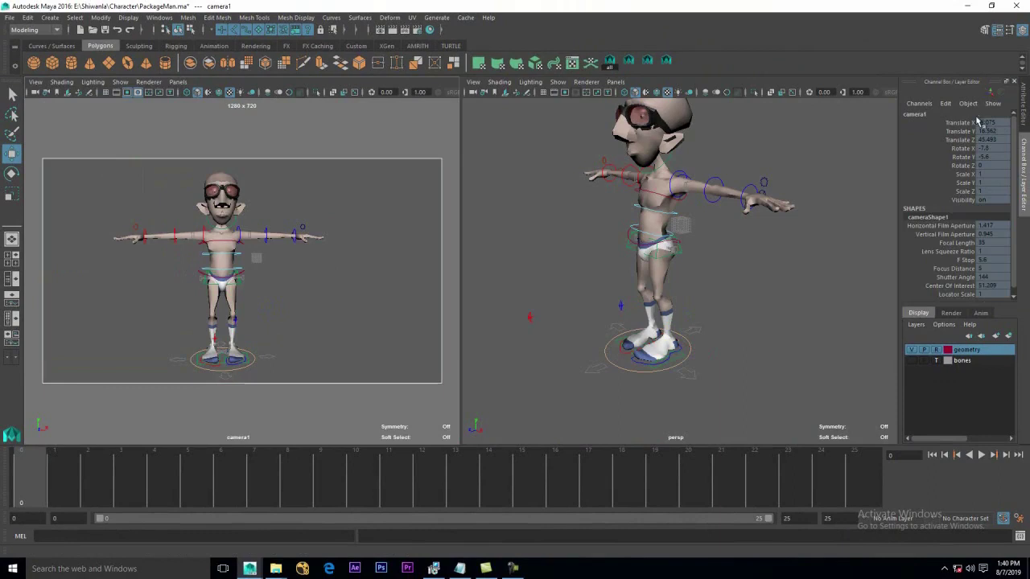
{"action": "left_click_drag", "start_coordinate": [961, 126], "coordinate": [960, 297]}
{"action": "right_click", "coordinate": [950, 190]}
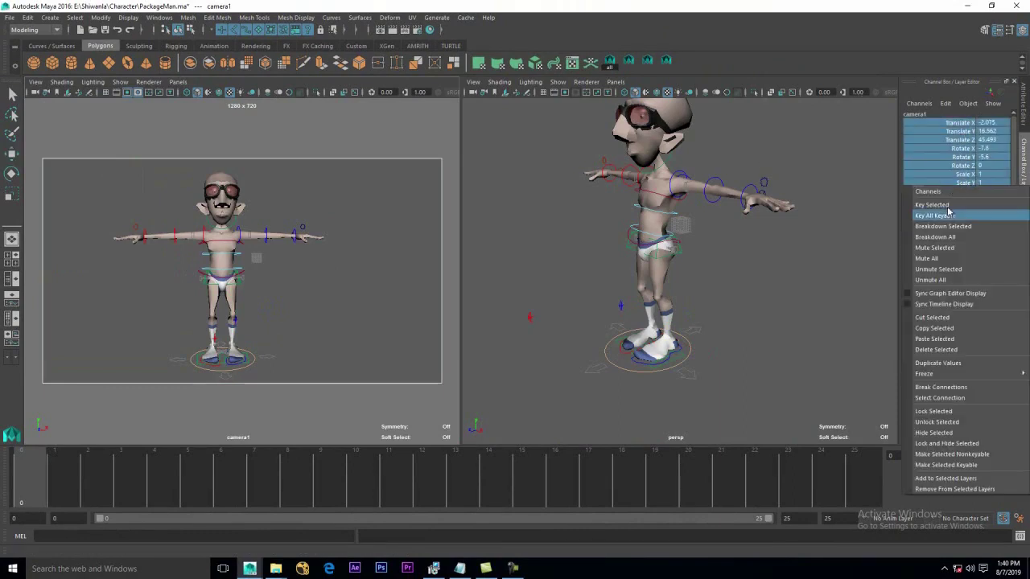
{"action": "left_click", "coordinate": [931, 412]}
Reframe camera1 on a three-quarter side view of the whole character and select all of the camera's channels
{"action": "mouse_move", "coordinate": [296, 315]}
{"action": "left_mouse_down", "text": "alt"}
{"action": "mouse_move", "coordinate": [281, 308]}
{"action": "mouse_move", "coordinate": [285, 317]}
{"action": "left_mouse_up", "text": "alt"}
{"action": "key", "text": "space"}
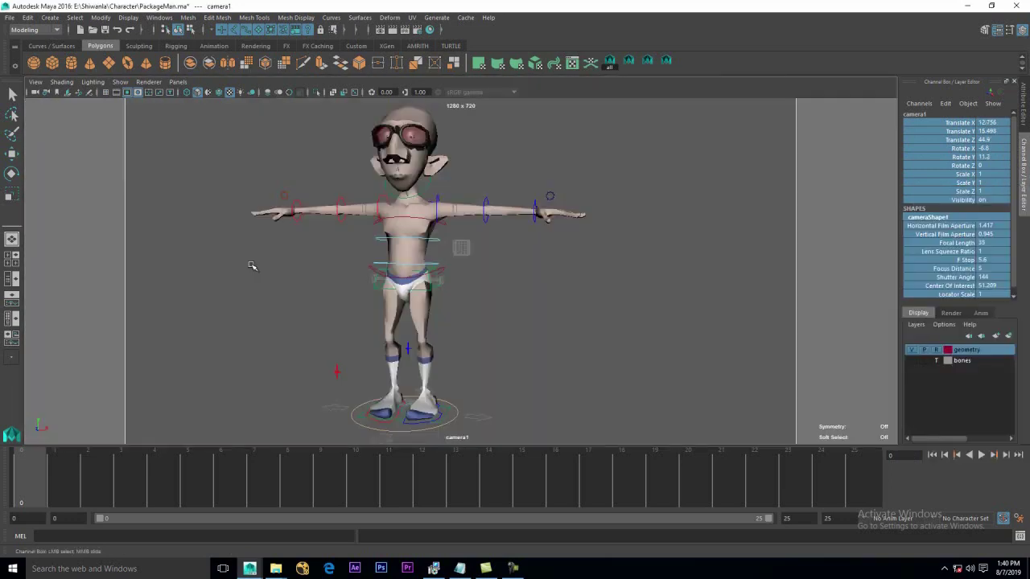
{"action": "mouse_move", "coordinate": [486, 357]}
{"action": "right_mouse_down", "text": "alt"}
{"action": "mouse_move", "coordinate": [466, 335]}
{"action": "mouse_move", "coordinate": [492, 364]}
{"action": "right_mouse_up", "text": "alt"}
{"action": "left_click_drag", "start_coordinate": [540, 407], "coordinate": [510, 411], "text": "alt"}
{"action": "middle_click_drag", "start_coordinate": [510, 411], "coordinate": [536, 365], "text": "alt"}
{"action": "left_click_drag", "start_coordinate": [536, 365], "coordinate": [513, 368], "text": "alt"}
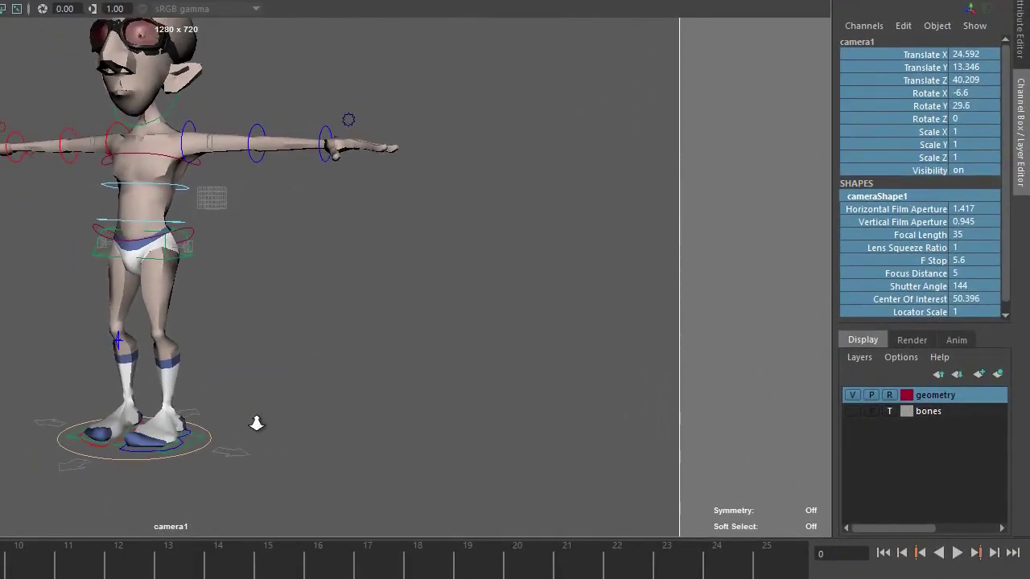
{"action": "left_click_drag", "start_coordinate": [256, 424], "coordinate": [233, 428], "text": "alt"}
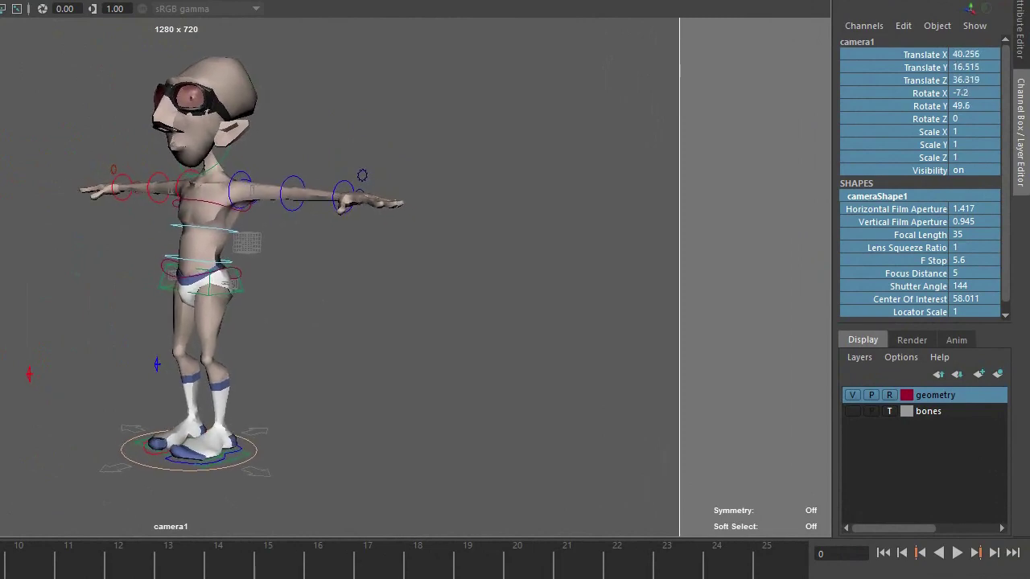
{"action": "left_click_drag", "start_coordinate": [915, 61], "coordinate": [917, 291]}
{"action": "right_click", "coordinate": [917, 292]}
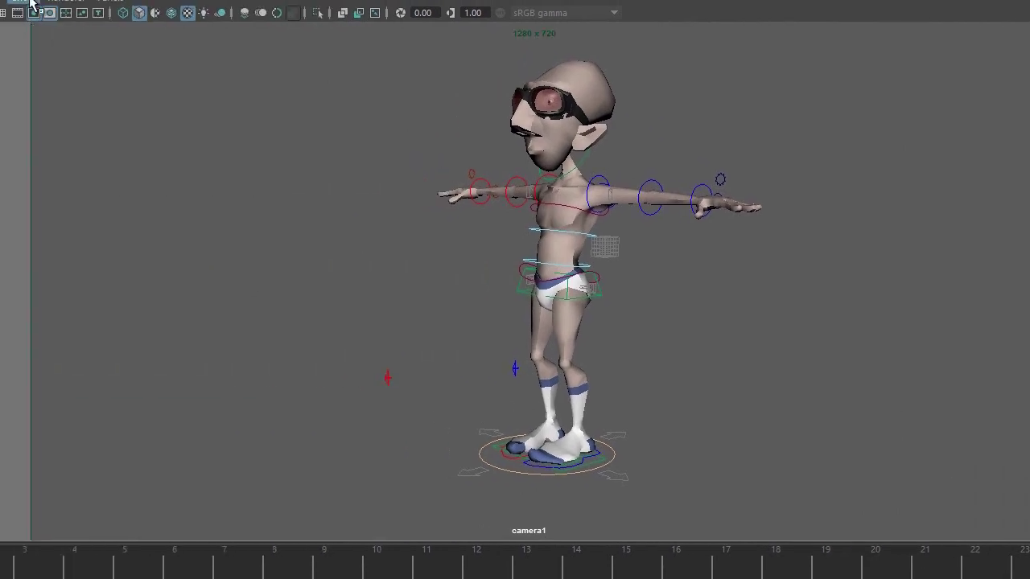
Hide the NURBS curves in the camera1 view and restore the side-by-side camera and perspective layout
{"action": "left_click", "coordinate": [24, 3]}
{"action": "left_click", "coordinate": [56, 83]}
{"action": "left_click", "coordinate": [110, 3]}
{"action": "mouse_move", "coordinate": [140, 113]}
{"action": "left_click", "coordinate": [360, 144]}
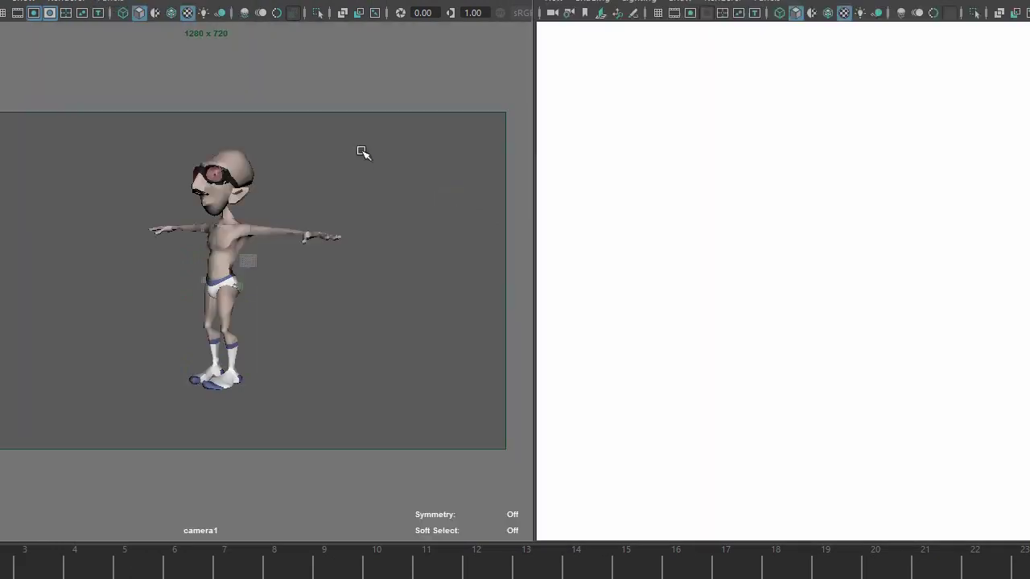
Toggle the NURBS curves on and off in the camera1 view and check the character with that view maximised
{"action": "right_click_drag", "start_coordinate": [863, 370], "coordinate": [849, 413], "text": "alt"}
{"action": "left_click_drag", "start_coordinate": [849, 412], "coordinate": [867, 398], "text": "alt"}
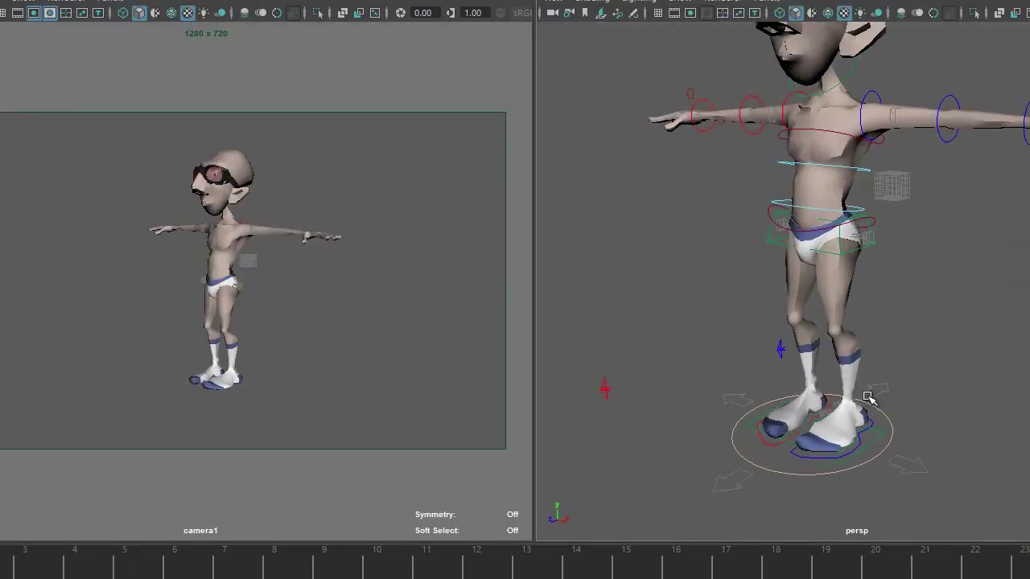
{"action": "right_click_drag", "start_coordinate": [866, 397], "coordinate": [755, 371], "text": "alt"}
{"action": "left_click", "coordinate": [26, 3]}
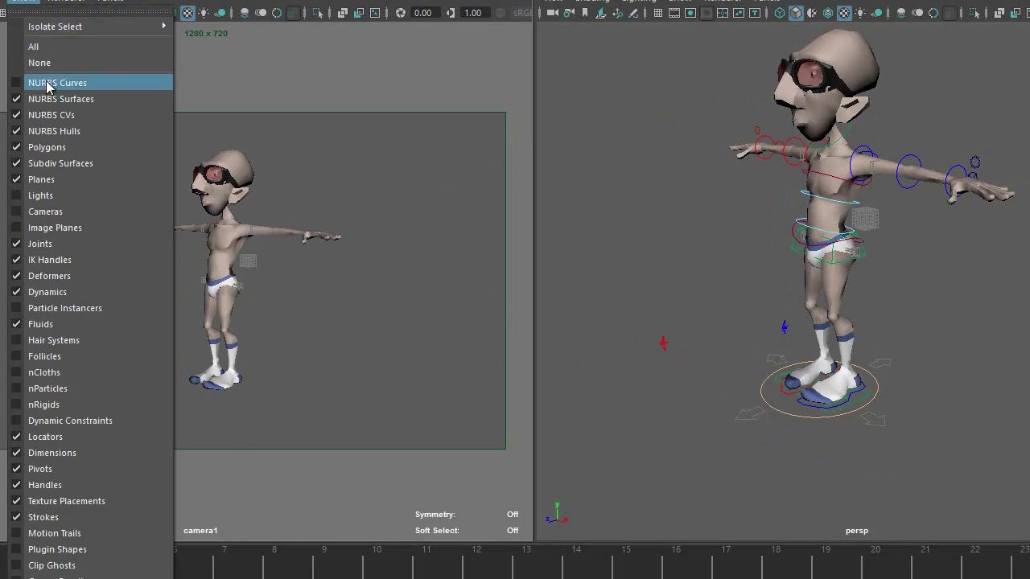
{"action": "left_click", "coordinate": [50, 84]}
{"action": "left_click", "coordinate": [26, 3]}
{"action": "left_click", "coordinate": [53, 85]}
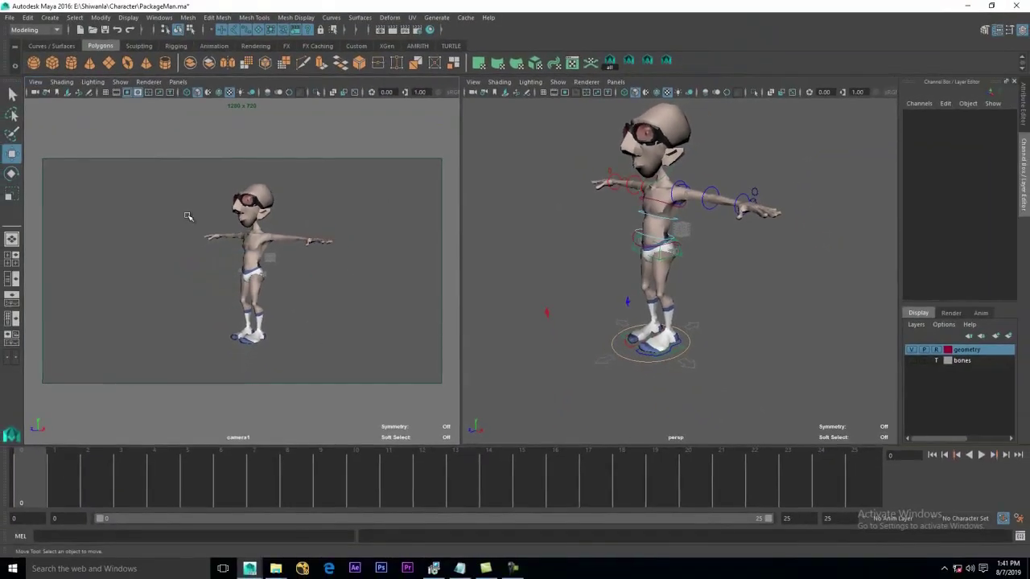
{"action": "key", "text": "space"}
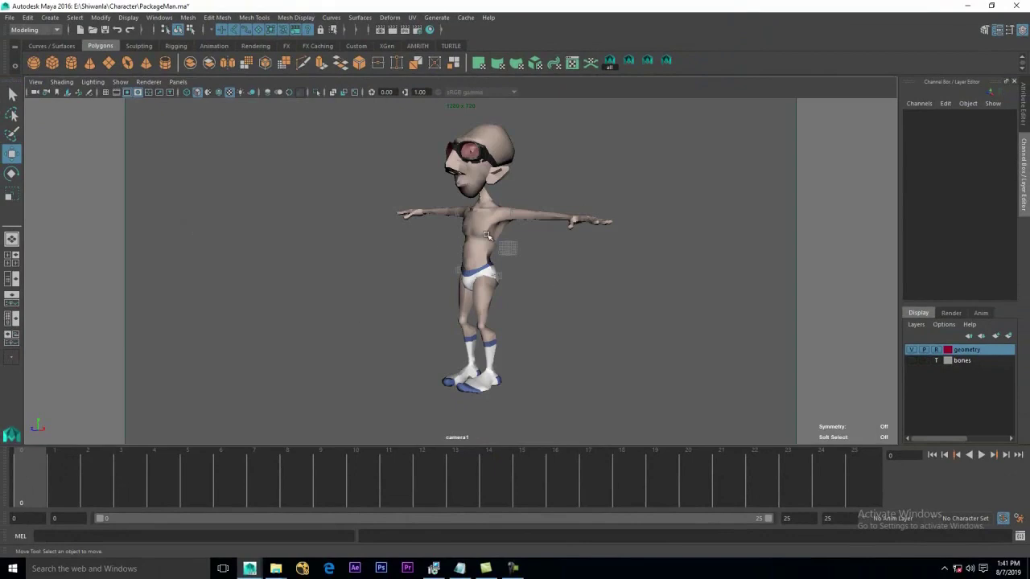
{"action": "key", "text": "space"}
{"action": "key", "text": "space"}
{"action": "key", "text": "space"}
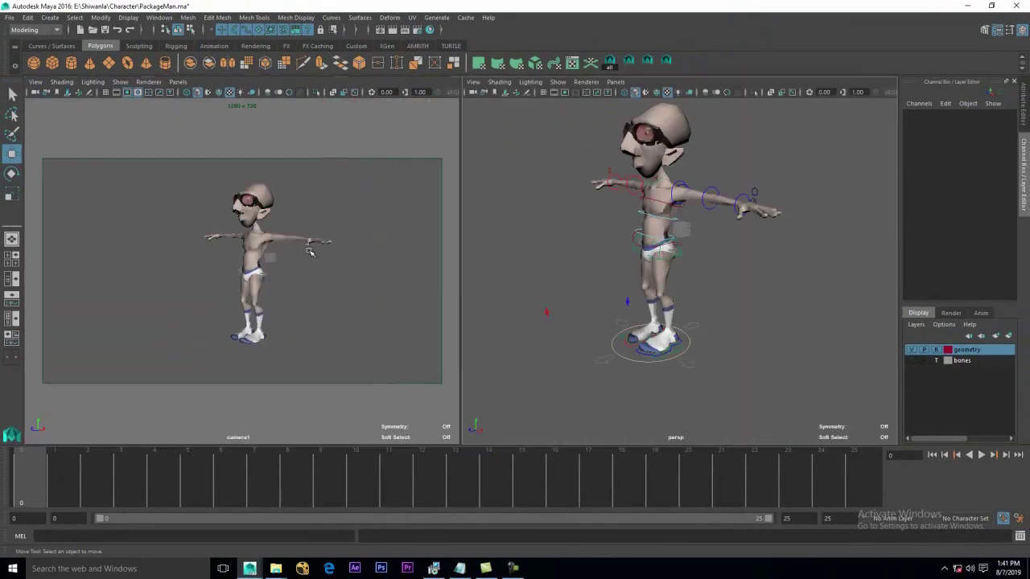
Move the left foot control forward to about 4.9 in Translate Z and enlarge the perspective view
{"action": "scroll", "coordinate": [625, 333], "scroll_direction": "up", "scroll_amount": 3}
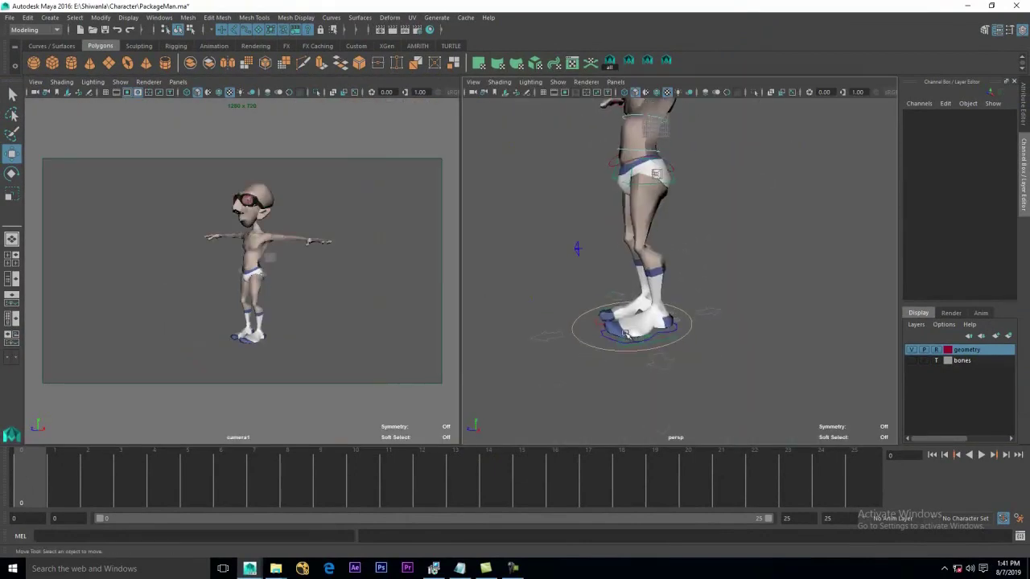
{"action": "left_click", "coordinate": [610, 339]}
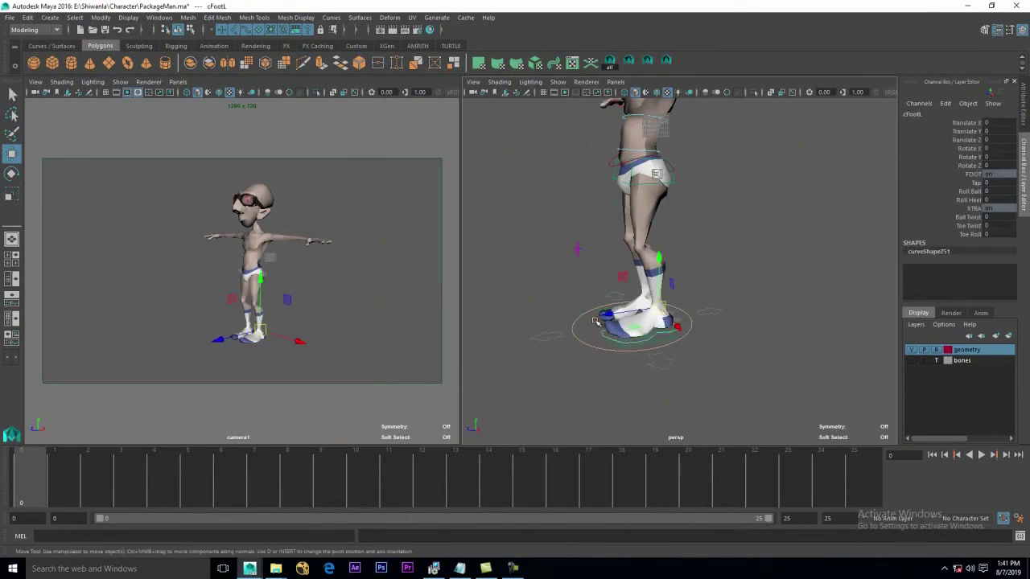
{"action": "mouse_move", "coordinate": [575, 340]}
{"action": "left_mouse_down", "text": "alt"}
{"action": "mouse_move", "coordinate": [573, 316]}
{"action": "mouse_move", "coordinate": [574, 349]}
{"action": "left_mouse_up", "text": "alt"}
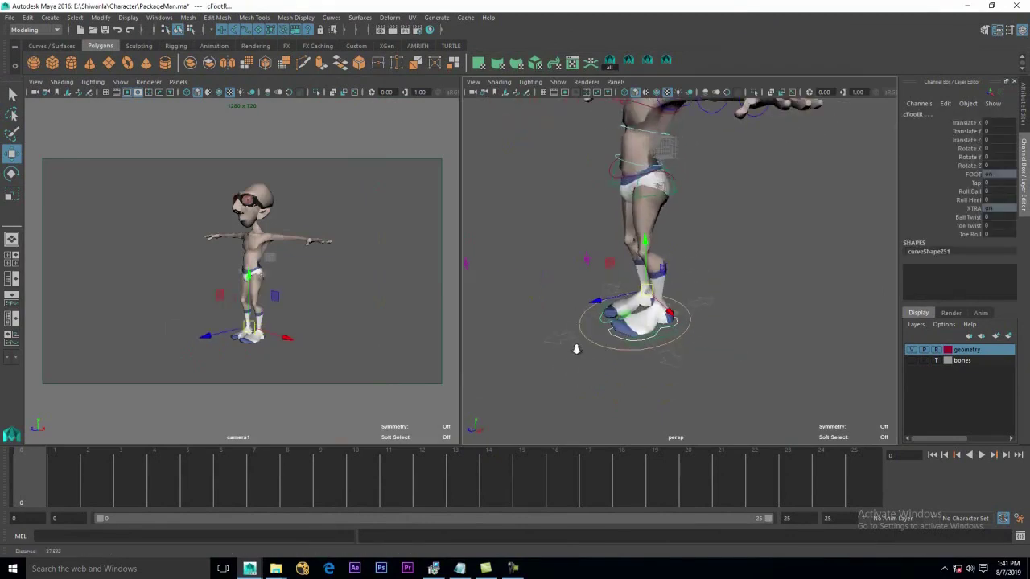
{"action": "left_click_drag", "start_coordinate": [694, 332], "coordinate": [669, 329], "text": "alt"}
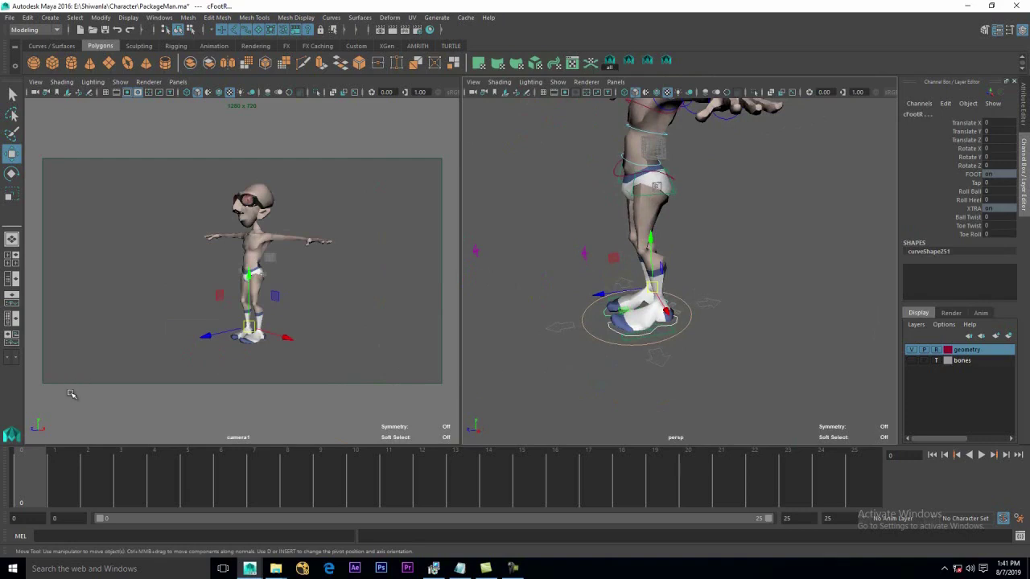
{"action": "left_click", "coordinate": [609, 316]}
{"action": "left_click_drag", "start_coordinate": [602, 311], "coordinate": [678, 307]}
{"action": "scroll", "coordinate": [633, 277], "scroll_direction": "up", "scroll_amount": 3}
{"action": "key", "text": "space"}
{"action": "scroll", "coordinate": [472, 224], "scroll_direction": "down", "scroll_amount": 2}
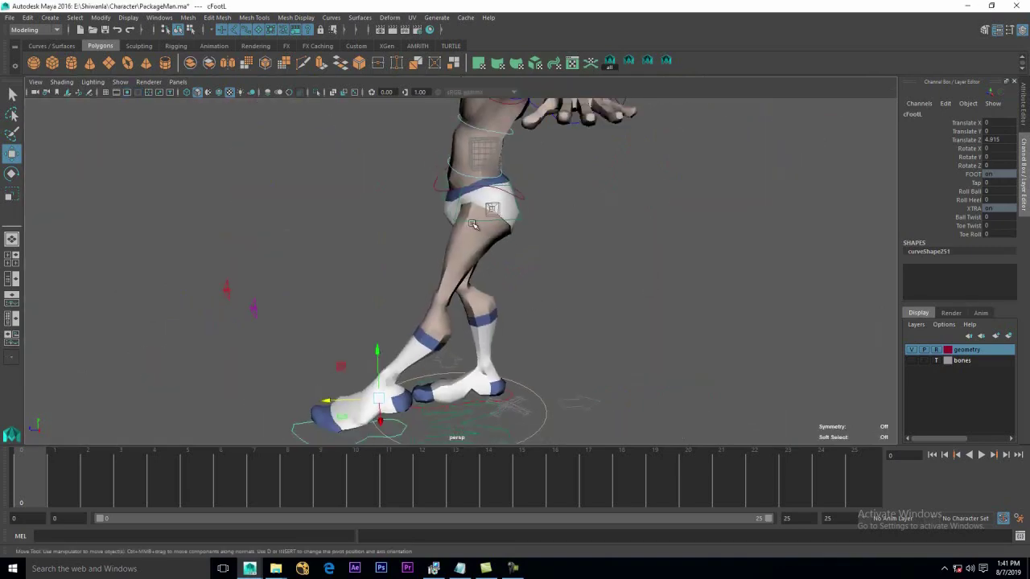
Lower the cCOG hip control to bend the knees and shift it forward toward the front foot, enlarging the manipulator
{"action": "left_click", "coordinate": [473, 221]}
{"action": "left_click_drag", "start_coordinate": [482, 219], "coordinate": [457, 220], "text": "alt"}
{"action": "left_click", "coordinate": [482, 213]}
{"action": "left_click_drag", "start_coordinate": [407, 238], "coordinate": [438, 246], "text": "alt"}
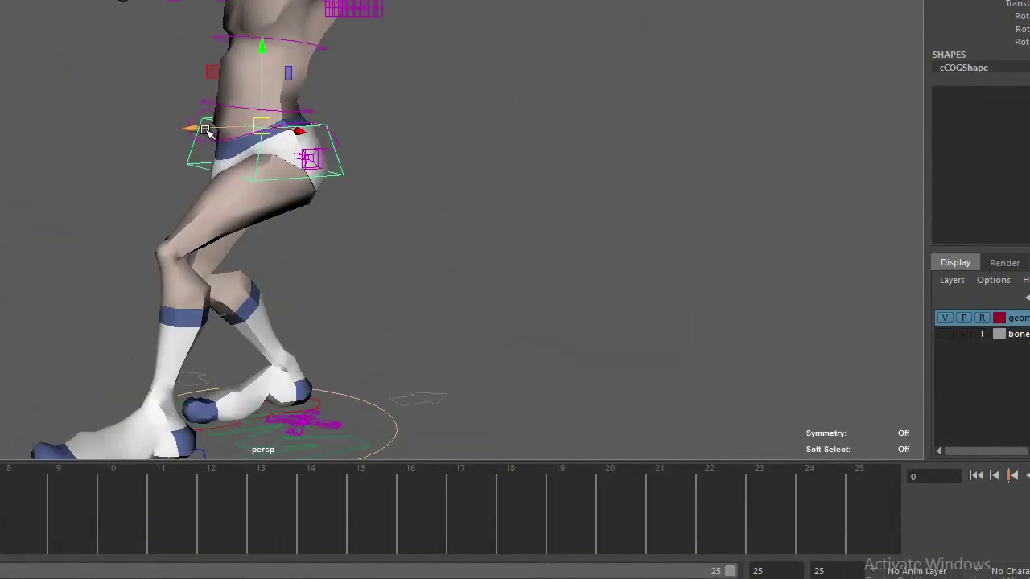
{"action": "key", "text": "equal"}
{"action": "key", "text": "equal"}
{"action": "key", "text": "equal"}
{"action": "key", "text": "equal"}
{"action": "left_click_drag", "start_coordinate": [115, 131], "coordinate": [48, 137]}
Raise the cCOG control slightly and nudge it forward to balance the hips between both feet
{"action": "scroll", "coordinate": [90, 165], "scroll_direction": "down", "scroll_amount": 4}
{"action": "left_click_drag", "start_coordinate": [94, 167], "coordinate": [199, 277], "text": "alt"}
{"action": "middle_click_drag", "start_coordinate": [199, 277], "coordinate": [271, 266], "text": "alt"}
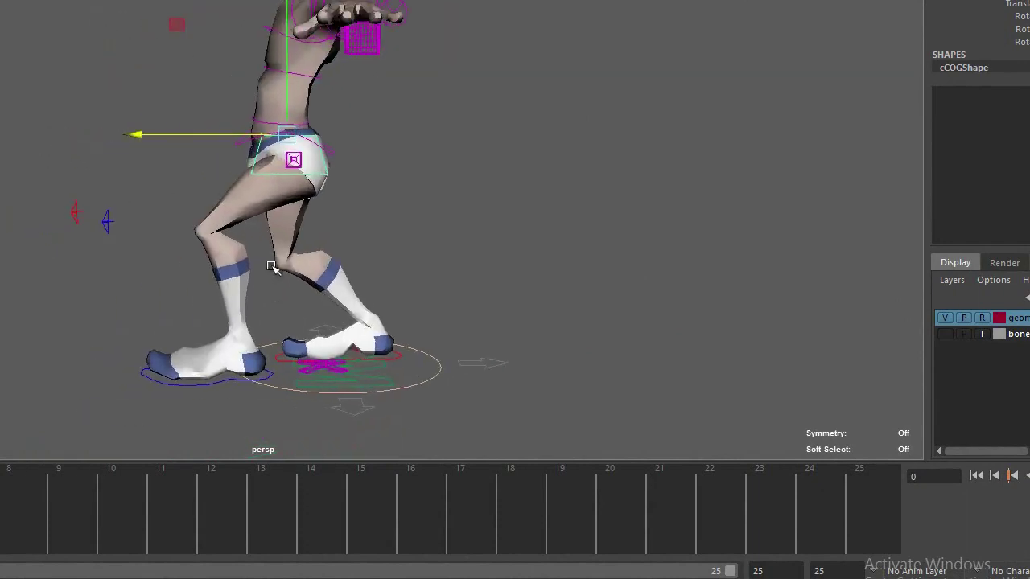
{"action": "scroll", "coordinate": [271, 266], "scroll_direction": "down", "scroll_amount": 1}
{"action": "left_click_drag", "start_coordinate": [286, 116], "coordinate": [285, 92]}
{"action": "mouse_move", "coordinate": [242, 131]}
{"action": "left_mouse_down"}
{"action": "mouse_move", "coordinate": [214, 120]}
{"action": "mouse_move", "coordinate": [235, 122]}
{"action": "left_mouse_up"}
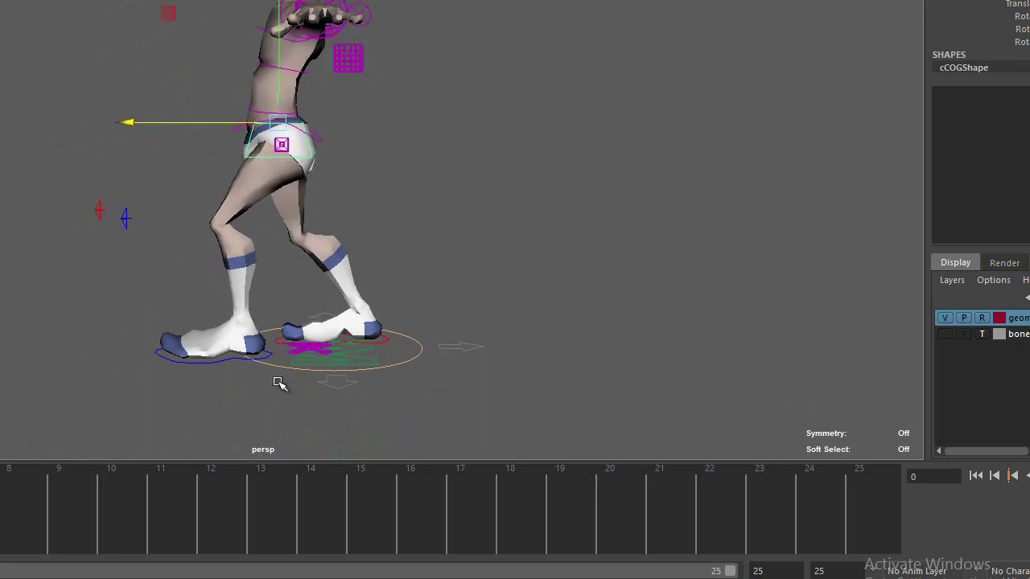
Move the left foot control further forward to about 7.3 in Translate Z
{"action": "right_click_drag", "start_coordinate": [277, 383], "coordinate": [195, 329], "text": "alt"}
{"action": "left_click", "coordinate": [195, 329]}
{"action": "left_click", "coordinate": [192, 331]}
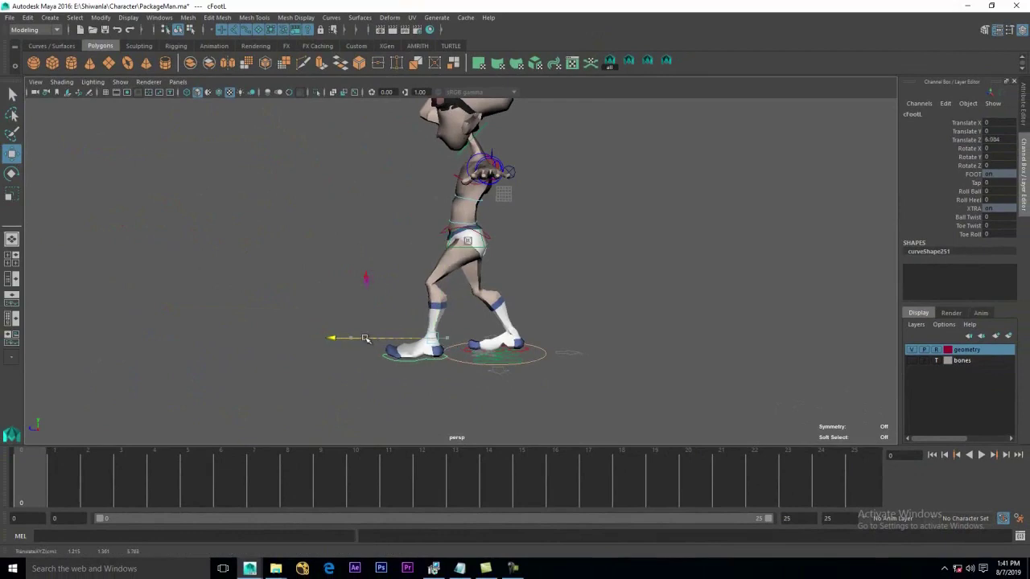
{"action": "left_click_drag", "start_coordinate": [365, 339], "coordinate": [347, 338]}
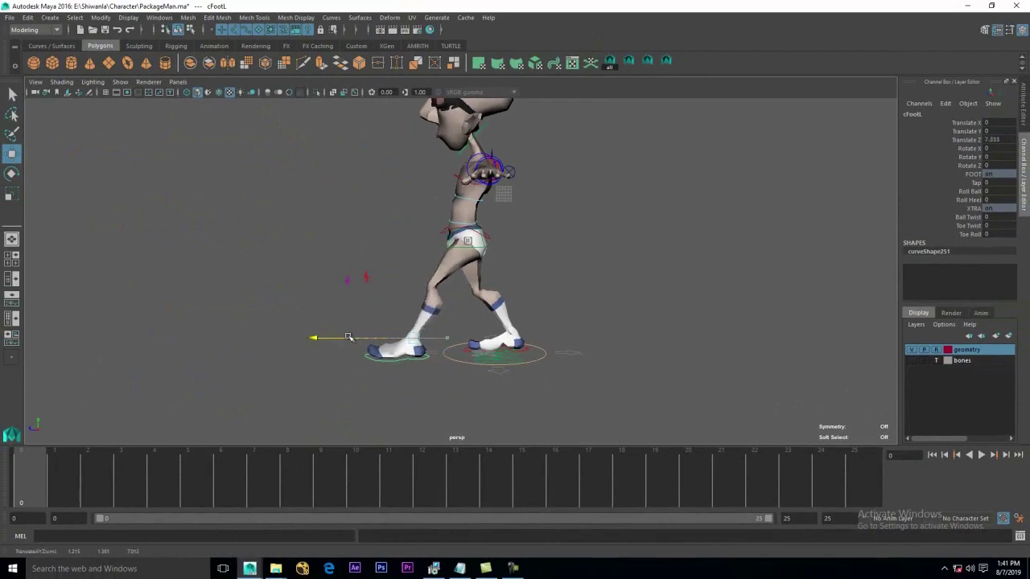
Shift the cCOG control forward to about 3.87 in Translate Z
{"action": "left_click", "coordinate": [450, 248]}
{"action": "left_click_drag", "start_coordinate": [466, 227], "coordinate": [453, 231]}
{"action": "scroll", "coordinate": [449, 296], "scroll_direction": "down", "scroll_amount": 1}
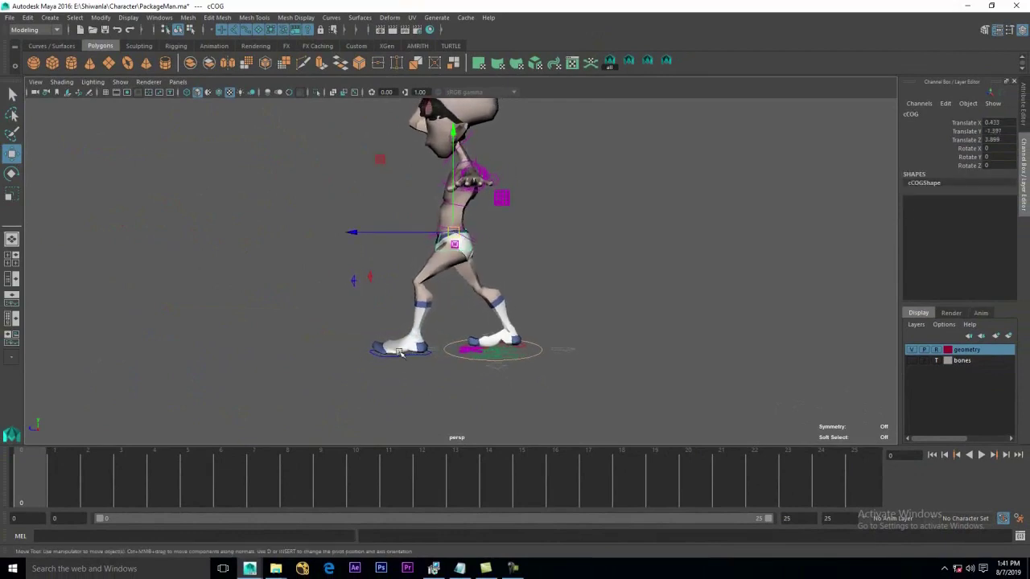
Set the left foot control's Roll Heel to 17.2 so the toes lift off the ground
{"action": "left_click", "coordinate": [400, 351]}
{"action": "left_click", "coordinate": [967, 199]}
{"action": "middle_click_drag", "start_coordinate": [688, 272], "coordinate": [819, 303]}
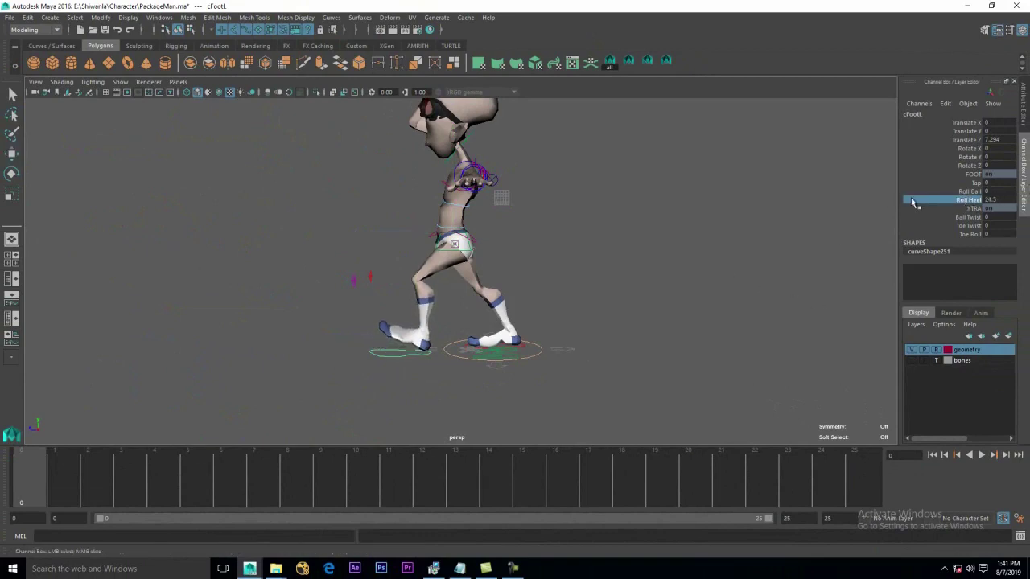
{"action": "key", "text": "ctrl+z"}
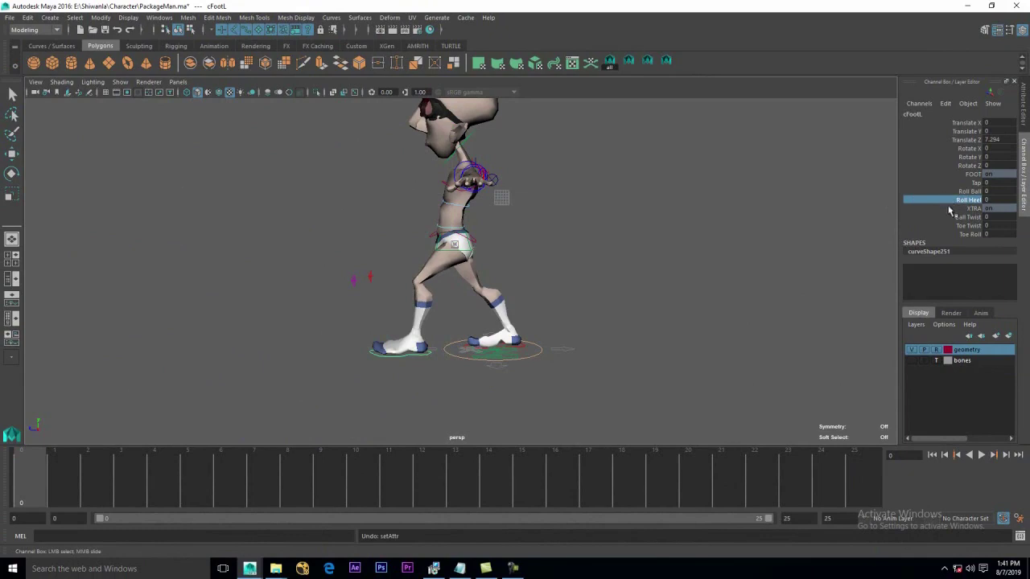
{"action": "middle_click_drag", "start_coordinate": [709, 265], "coordinate": [780, 284]}
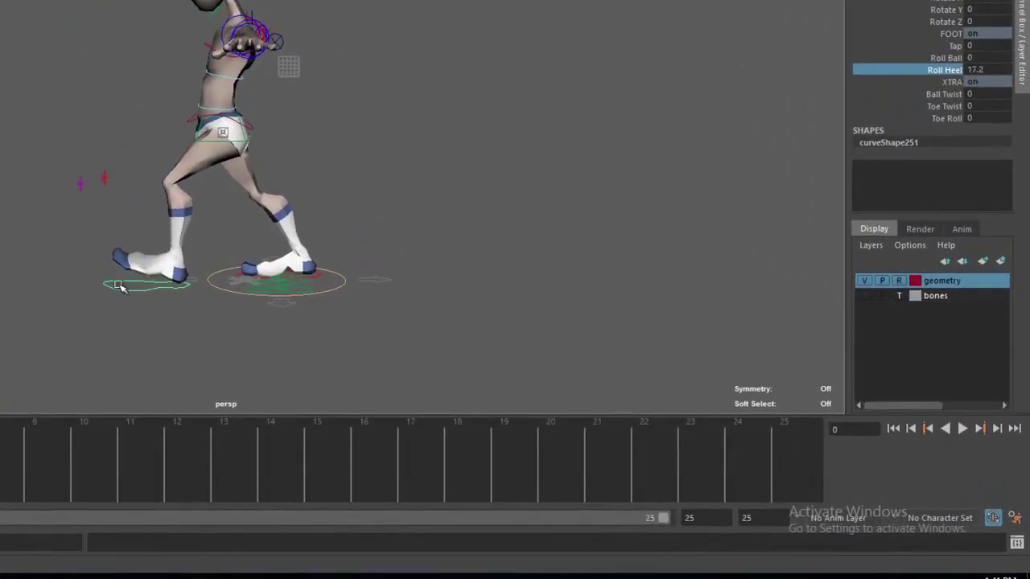
Key the left foot control at frame 0 and move it further forward to lengthen the stride
{"action": "key", "text": "s"}
{"action": "key", "text": "w"}
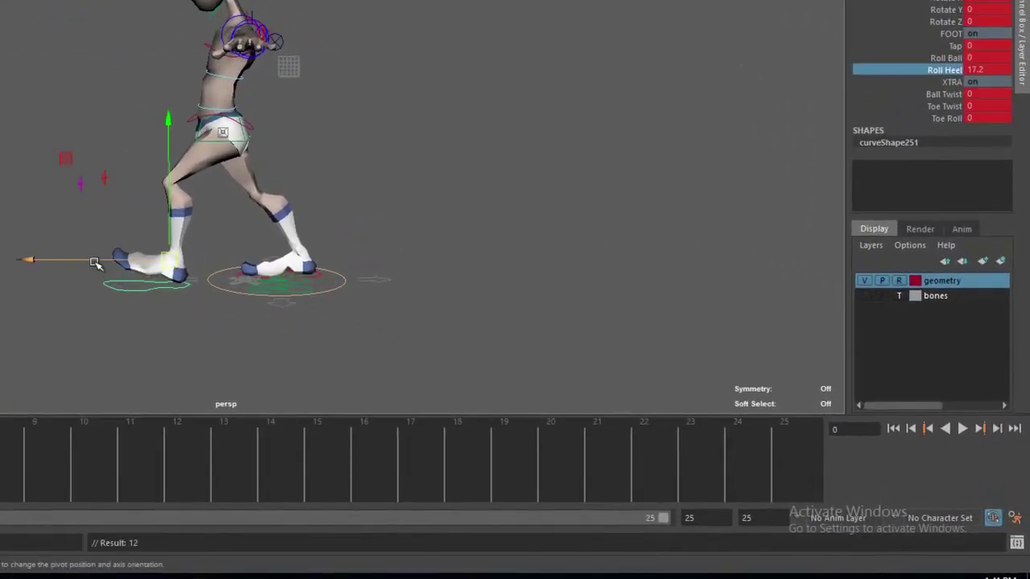
{"action": "left_click_drag", "start_coordinate": [95, 264], "coordinate": [59, 263]}
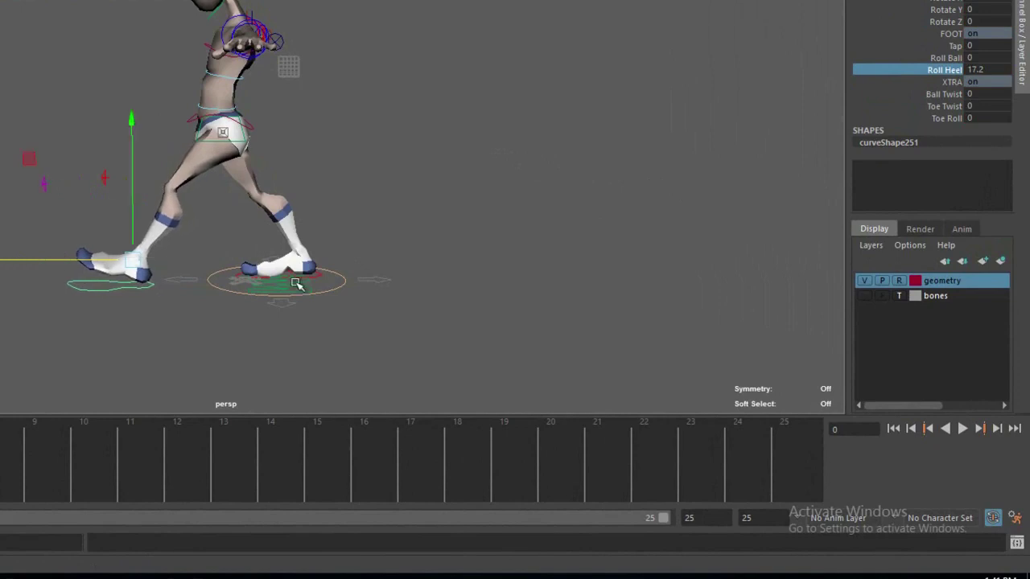
Set the right foot control's Roll Ball to about -29.8 and move the foot back to about -1.6 in Translate Z
{"action": "left_click", "coordinate": [321, 277]}
{"action": "left_click", "coordinate": [952, 59]}
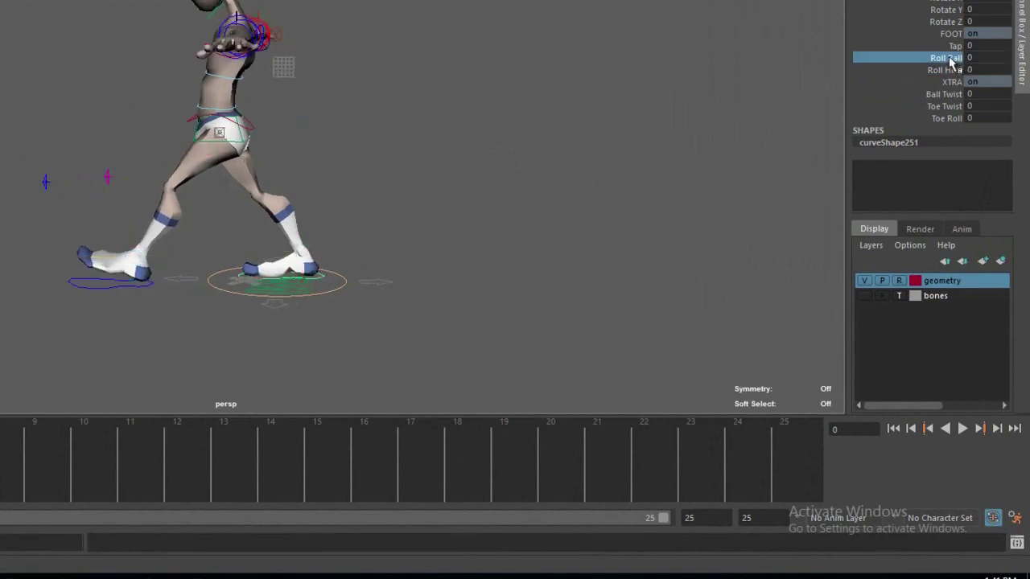
{"action": "middle_click_drag", "start_coordinate": [550, 163], "coordinate": [312, 177]}
{"action": "key", "text": "w"}
{"action": "left_click_drag", "start_coordinate": [170, 250], "coordinate": [199, 248]}
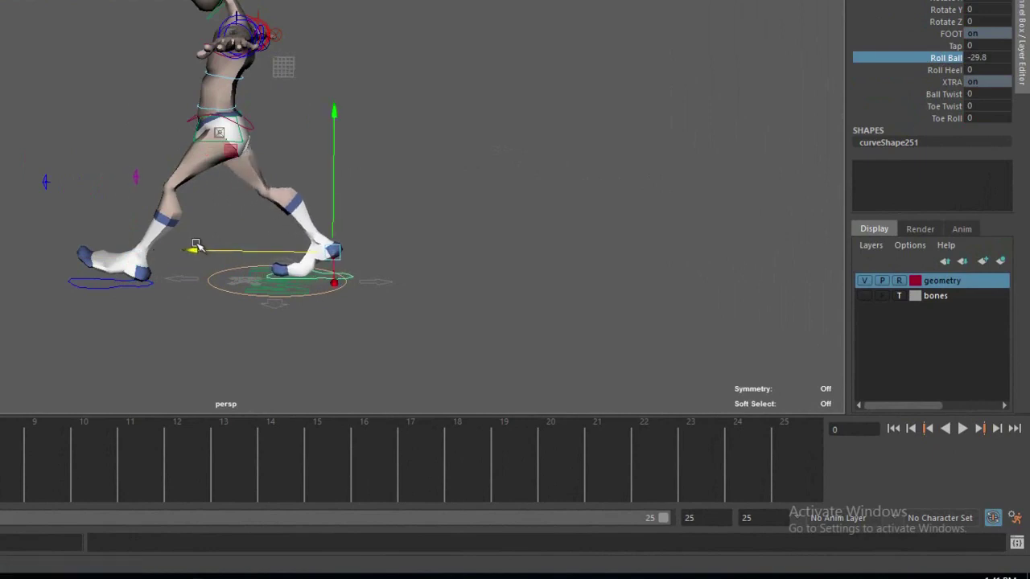
Examine the striding legs and knee controls from several angles
{"action": "left_click", "coordinate": [134, 179]}
{"action": "left_click_drag", "start_coordinate": [69, 177], "coordinate": [280, 199], "text": "alt"}
{"action": "left_click_drag", "start_coordinate": [366, 203], "coordinate": [232, 172], "text": "alt"}
{"action": "left_click", "coordinate": [214, 137]}
{"action": "right_click_drag", "start_coordinate": [233, 173], "coordinate": [287, 246], "text": "alt"}
{"action": "mouse_move", "coordinate": [288, 246]}
{"action": "left_mouse_down", "text": "alt"}
{"action": "mouse_move", "coordinate": [260, 257]}
{"action": "mouse_move", "coordinate": [292, 304]}
{"action": "mouse_move", "coordinate": [281, 230]}
{"action": "left_mouse_up", "text": "alt"}
{"action": "left_click", "coordinate": [165, 112]}
{"action": "key", "text": "ctrl+z"}
{"action": "left_click_drag", "start_coordinate": [189, 142], "coordinate": [129, 234], "text": "alt"}
{"action": "left_click_drag", "start_coordinate": [98, 319], "coordinate": [167, 283], "text": "alt"}
Key both foot controls and both knee controls together at frame 0 and copy those keys
{"action": "left_click", "coordinate": [168, 275]}
{"action": "left_click_drag", "start_coordinate": [301, 324], "coordinate": [414, 259], "text": "alt"}
{"action": "left_click", "coordinate": [387, 273]}
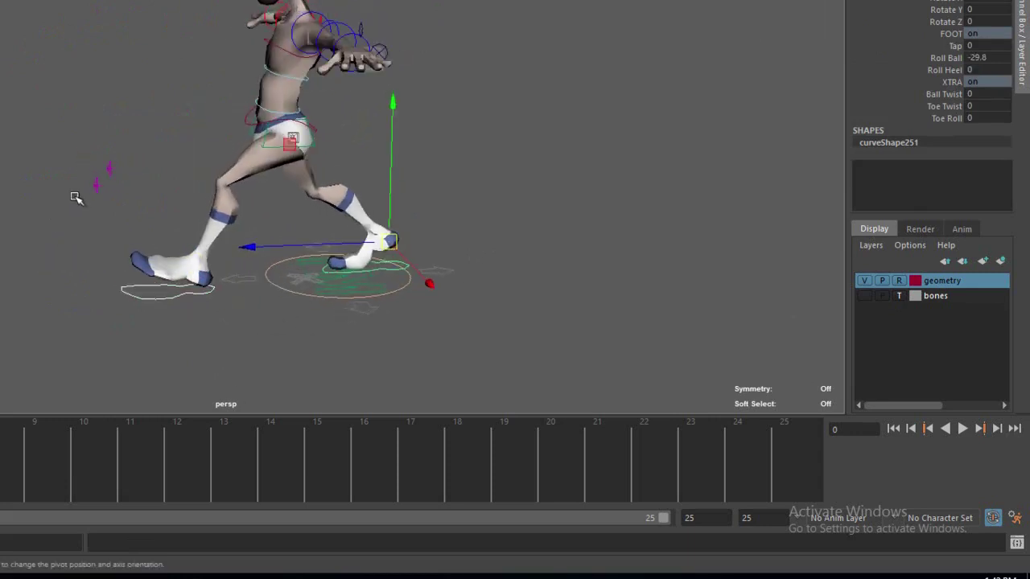
{"action": "left_click", "coordinate": [98, 187]}
{"action": "left_click", "coordinate": [114, 167], "text": "shift"}
{"action": "left_click_drag", "start_coordinate": [116, 169], "coordinate": [144, 199], "text": "alt"}
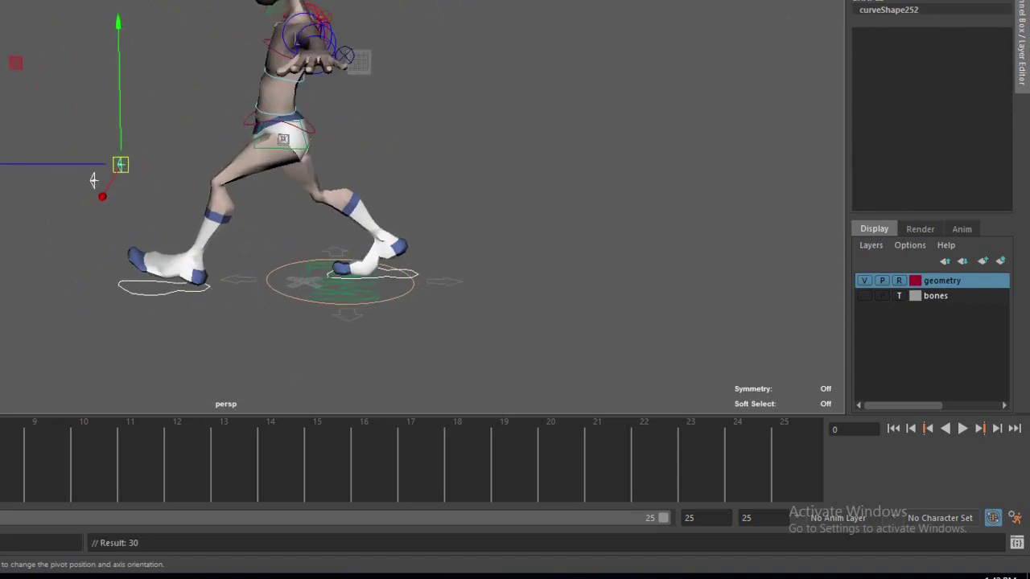
{"action": "left_click", "coordinate": [0, 439]}
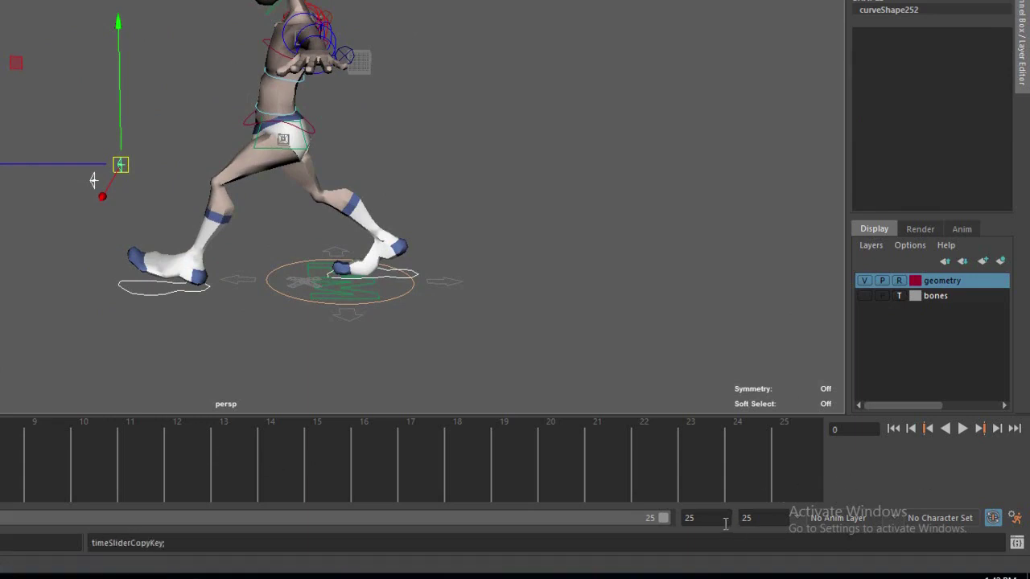
Set the playback end to frame 32 and paste the copied foot and knee keys at frame 16
{"action": "type", "text": "32"}
{"action": "key", "text": "Return"}
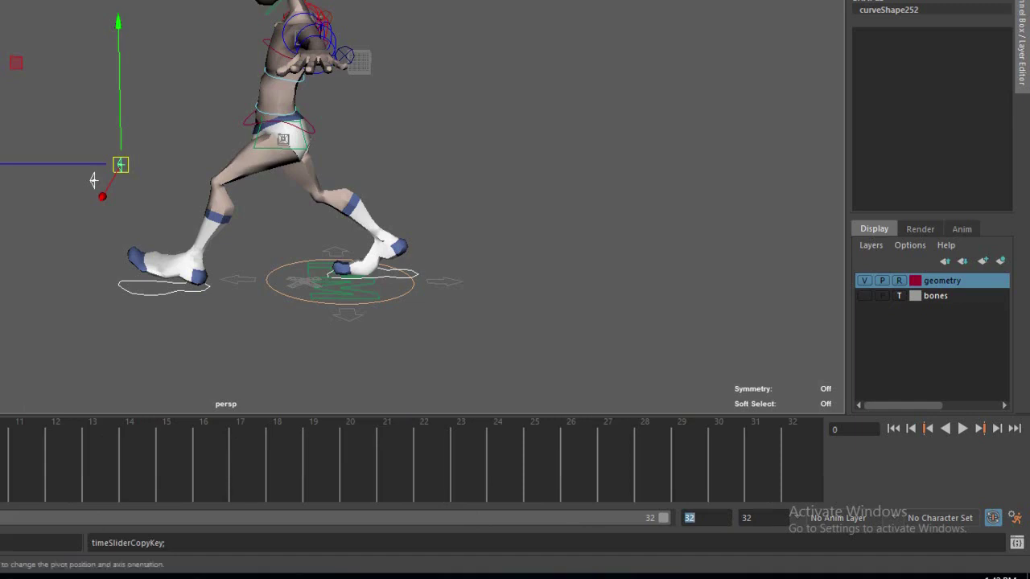
{"action": "left_click", "coordinate": [193, 471]}
{"action": "right_click", "coordinate": [207, 472]}
{"action": "mouse_move", "coordinate": [271, 273]}
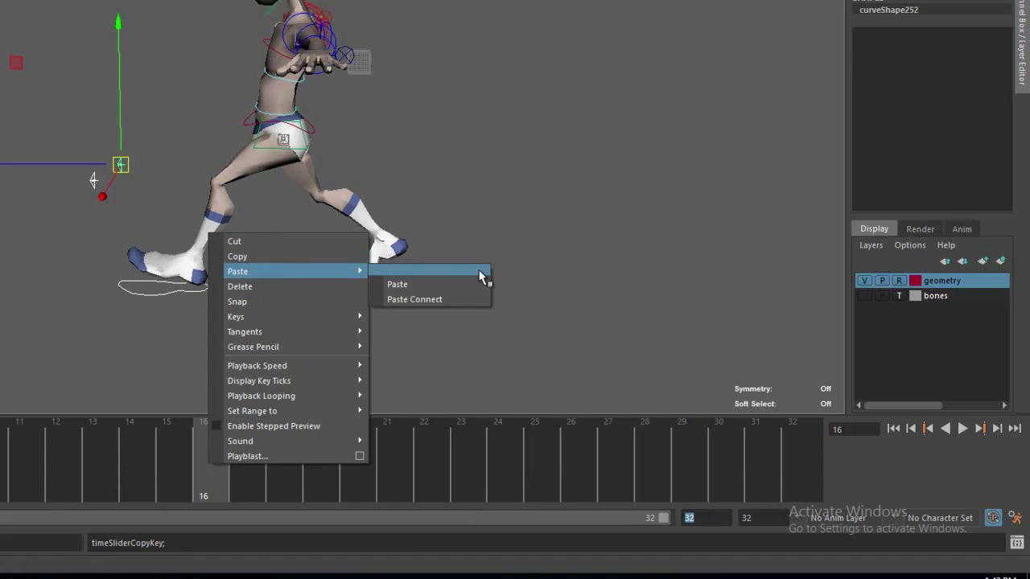
{"action": "left_click", "coordinate": [398, 284]}
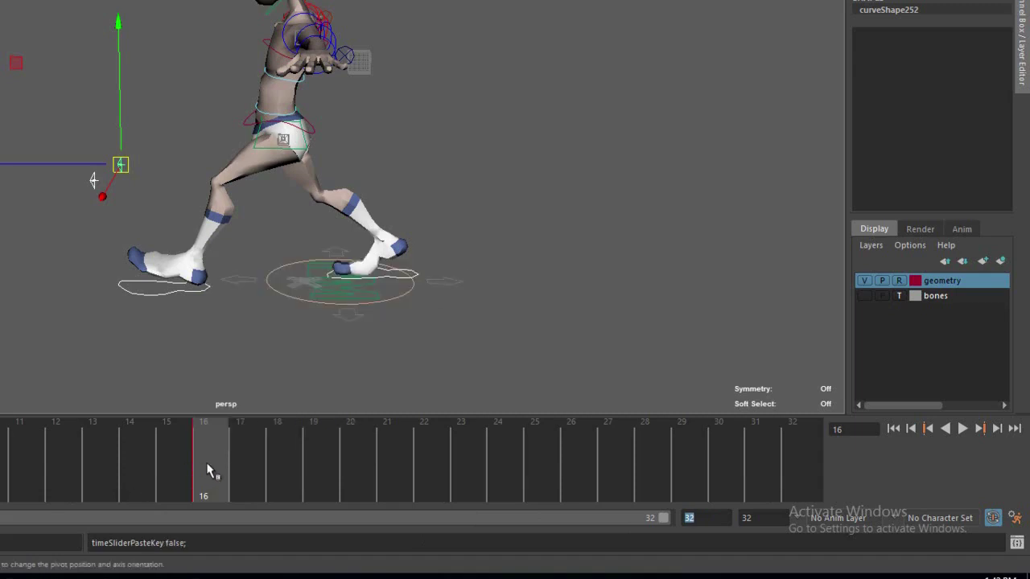
Carry the same contact pose over to frame 32 and key both foot and knee controls there
{"action": "left_click", "coordinate": [792, 462]}
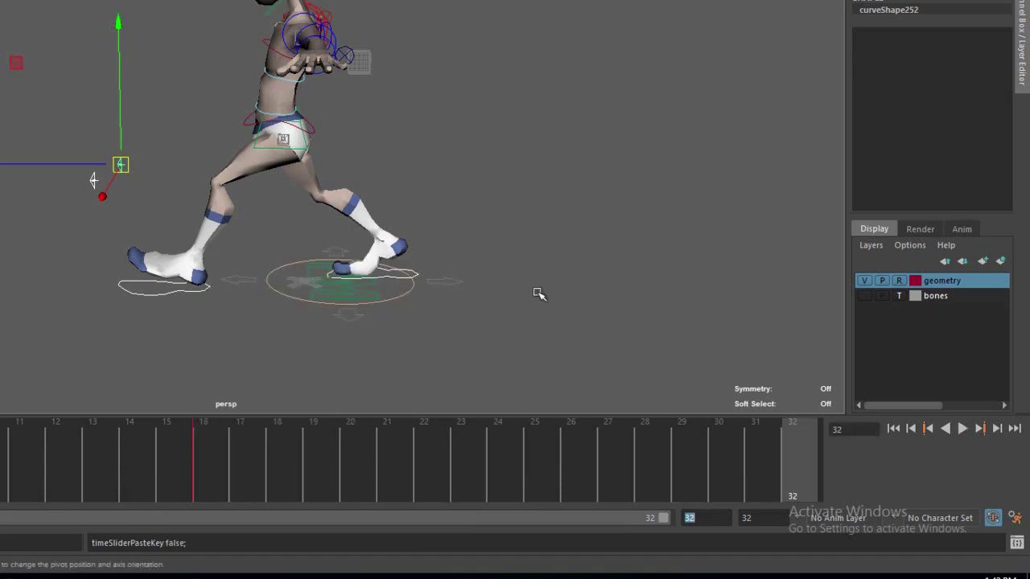
{"action": "key", "text": "alt+shift+v"}
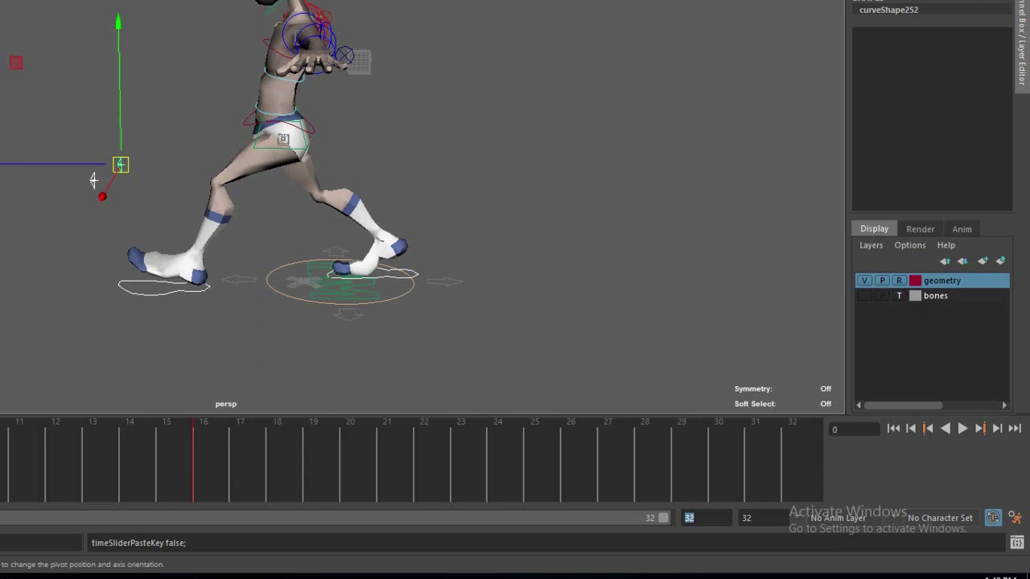
{"action": "left_click_drag", "start_coordinate": [93, 465], "coordinate": [835, 431]}
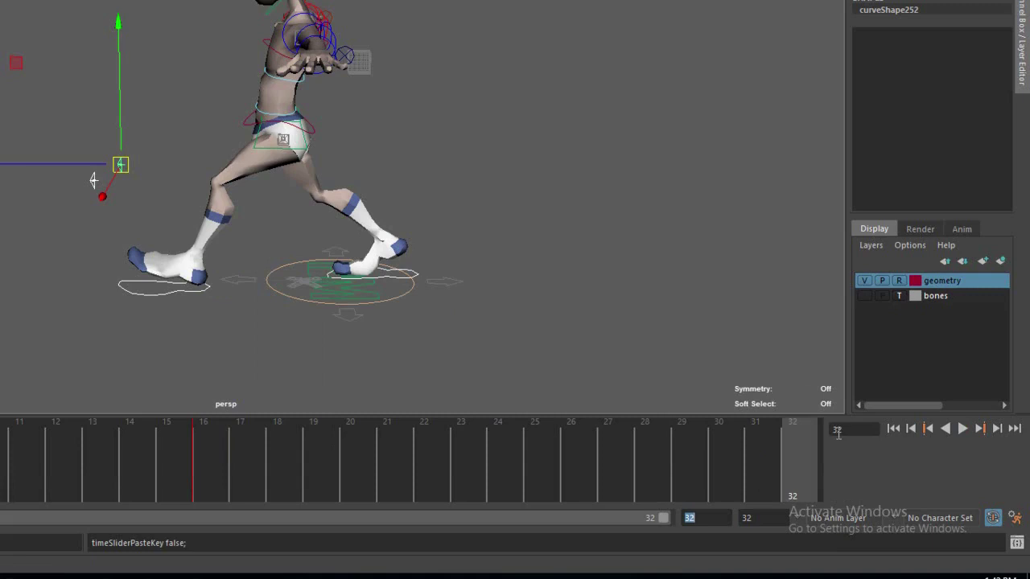
{"action": "left_click_drag", "start_coordinate": [319, 471], "coordinate": [281, 478]}
{"action": "left_click", "coordinate": [267, 352]}
{"action": "key", "text": "ctrl+z"}
{"action": "left_click", "coordinate": [200, 458]}
{"action": "left_click_drag", "start_coordinate": [199, 456], "coordinate": [832, 459]}
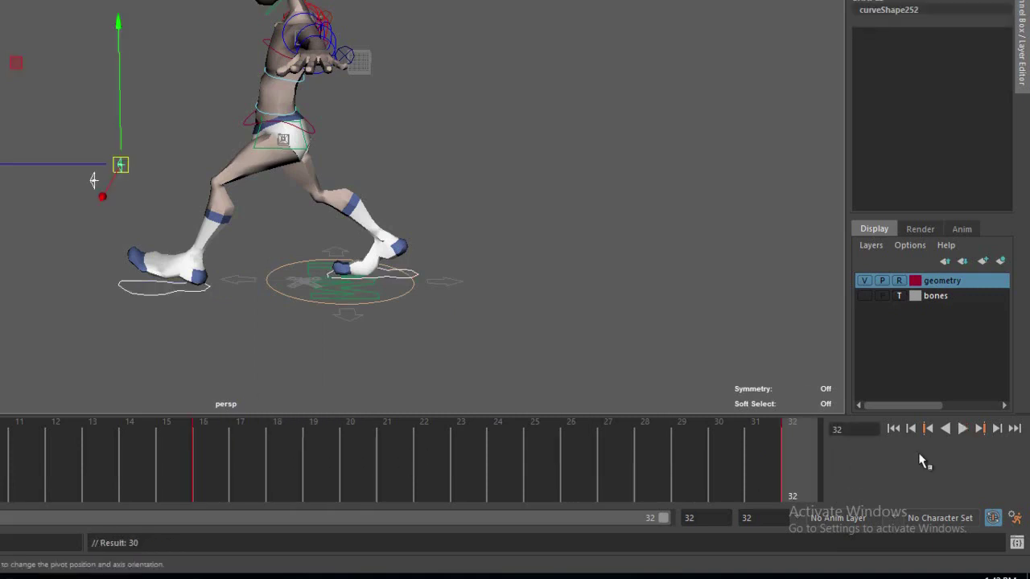
Copy the left foot control's frame 0 key and paste it onto the right foot control at frame 16
{"action": "left_click", "coordinate": [211, 481]}
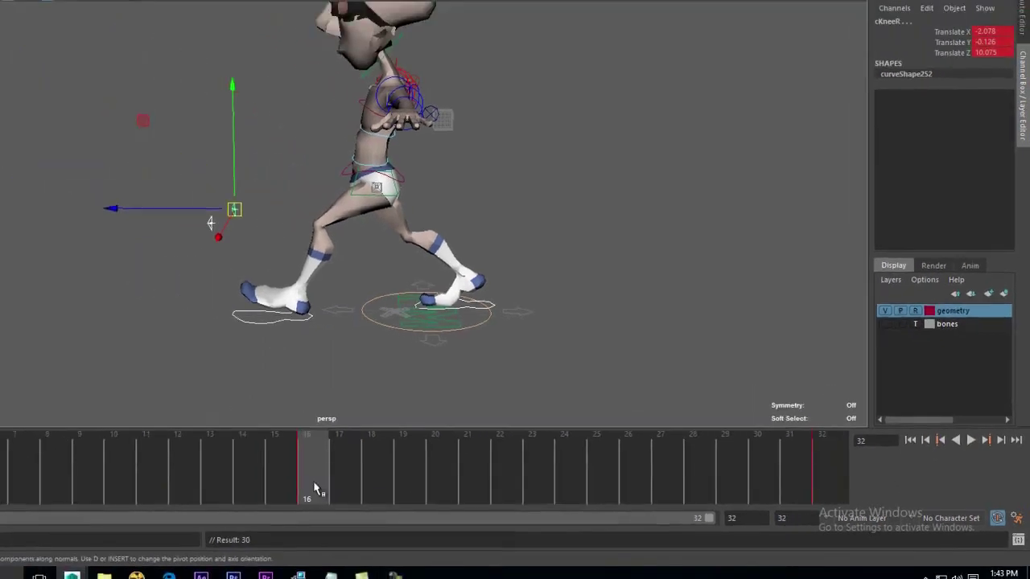
{"action": "left_click_drag", "start_coordinate": [181, 481], "coordinate": [1, 486]}
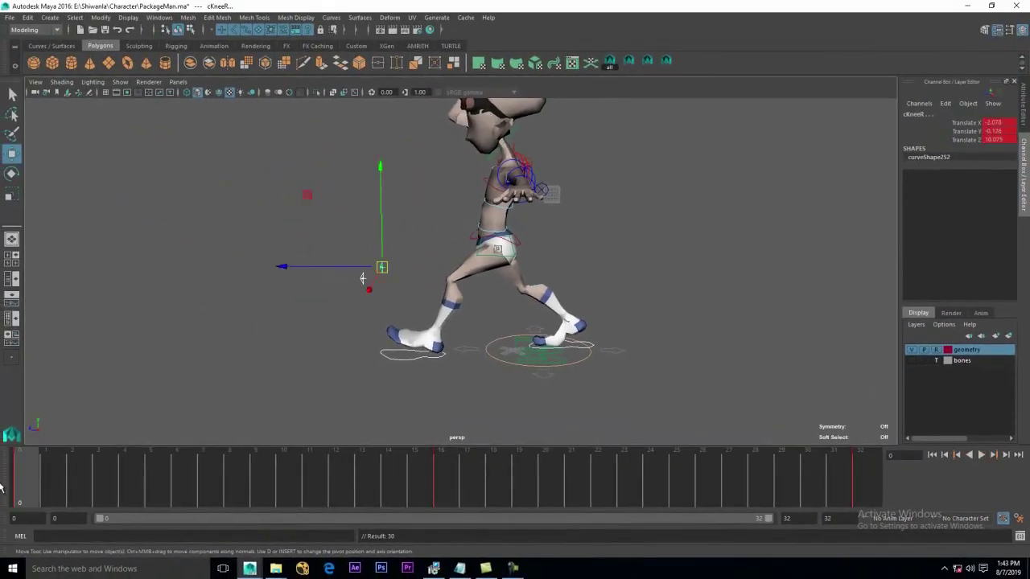
{"action": "left_click", "coordinate": [392, 363]}
{"action": "left_click_drag", "start_coordinate": [69, 500], "coordinate": [16, 485]}
{"action": "mouse_move", "coordinate": [332, 399]}
{"action": "left_mouse_down", "text": "alt"}
{"action": "mouse_move", "coordinate": [340, 388]}
{"action": "mouse_move", "coordinate": [338, 405]}
{"action": "left_mouse_up", "text": "alt"}
{"action": "right_click", "coordinate": [7, 489]}
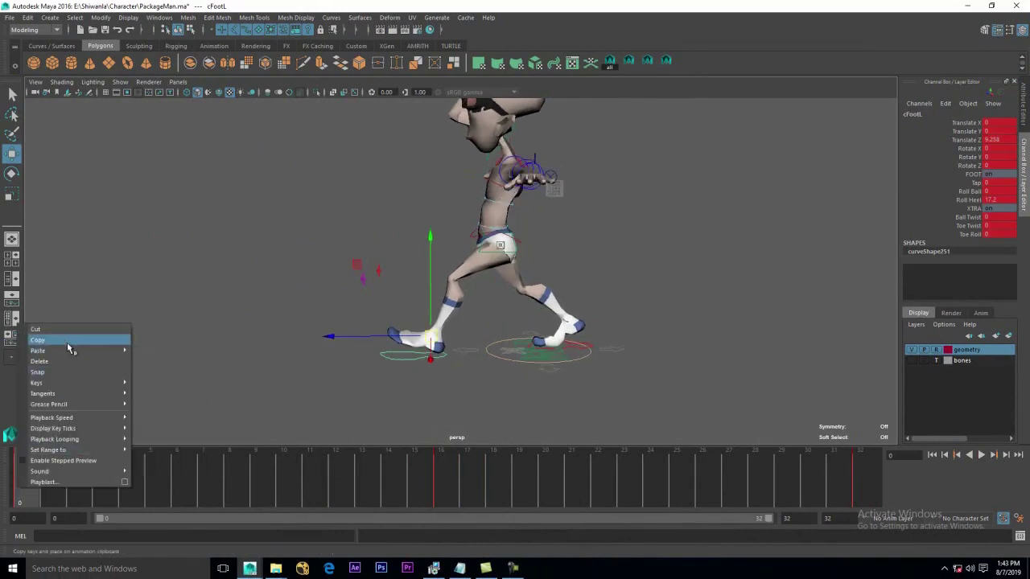
{"action": "left_click", "coordinate": [70, 349]}
{"action": "left_click", "coordinate": [432, 460]}
{"action": "left_click", "coordinate": [570, 345]}
{"action": "right_click", "coordinate": [459, 487]}
{"action": "mouse_move", "coordinate": [515, 350]}
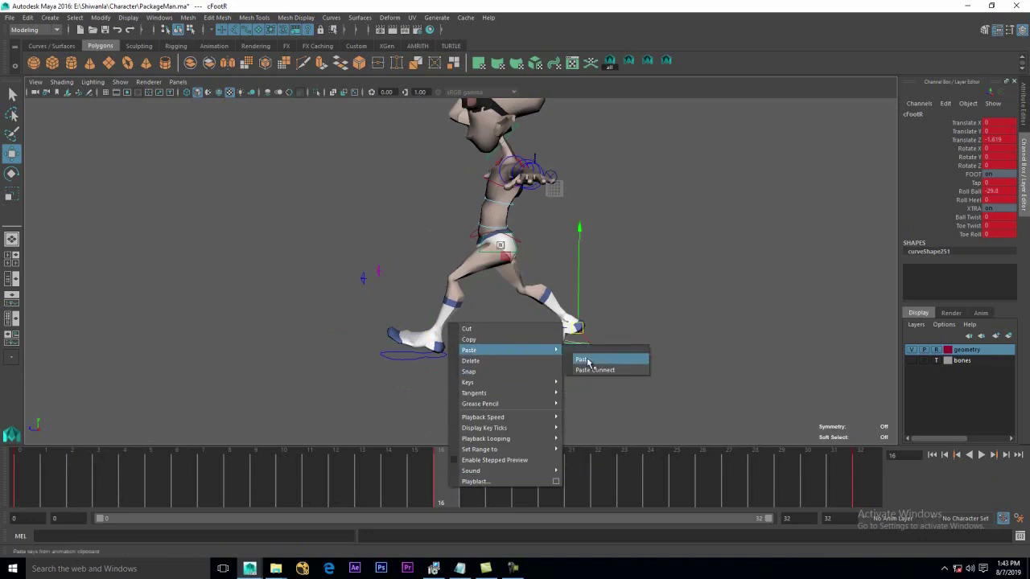
{"action": "left_click", "coordinate": [587, 362]}
{"action": "key", "text": "alt+v"}
{"action": "mouse_move", "coordinate": [20, 500]}
{"action": "left_mouse_down"}
{"action": "mouse_move", "coordinate": [443, 497]}
{"action": "mouse_move", "coordinate": [17, 486]}
{"action": "left_mouse_up"}
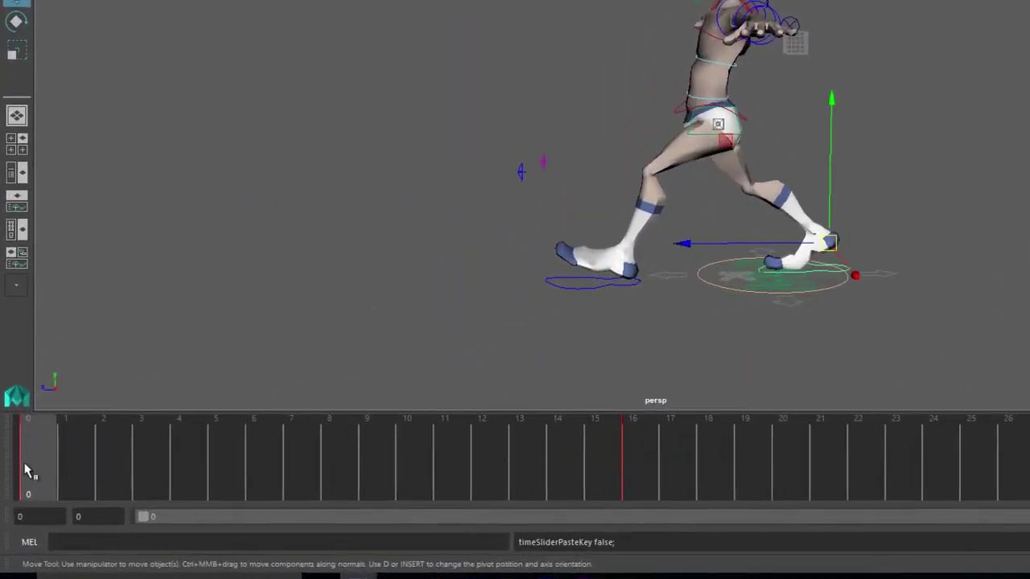
{"action": "right_click", "coordinate": [25, 471]}
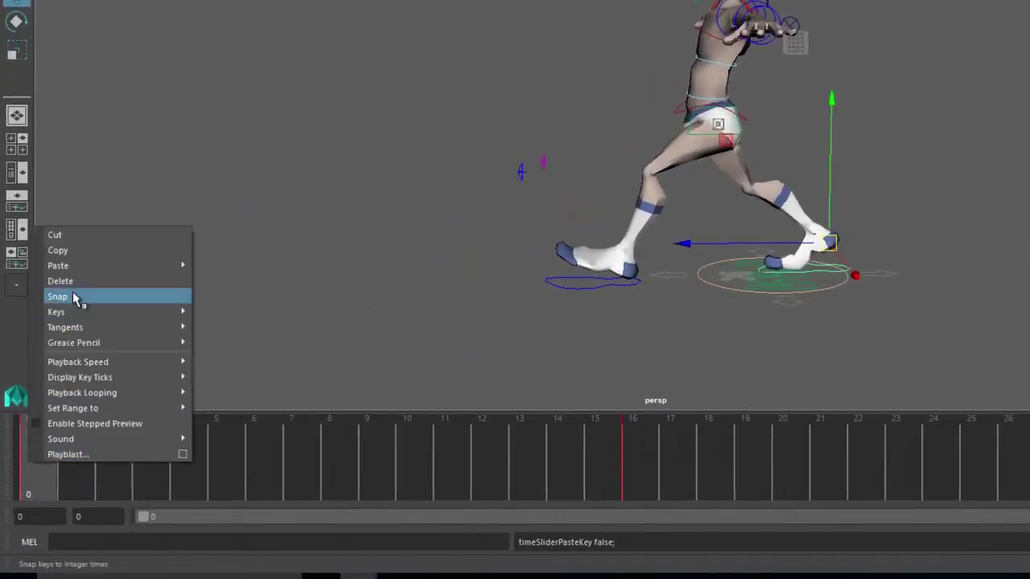
{"action": "left_click", "coordinate": [80, 255]}
{"action": "left_click", "coordinate": [582, 287]}
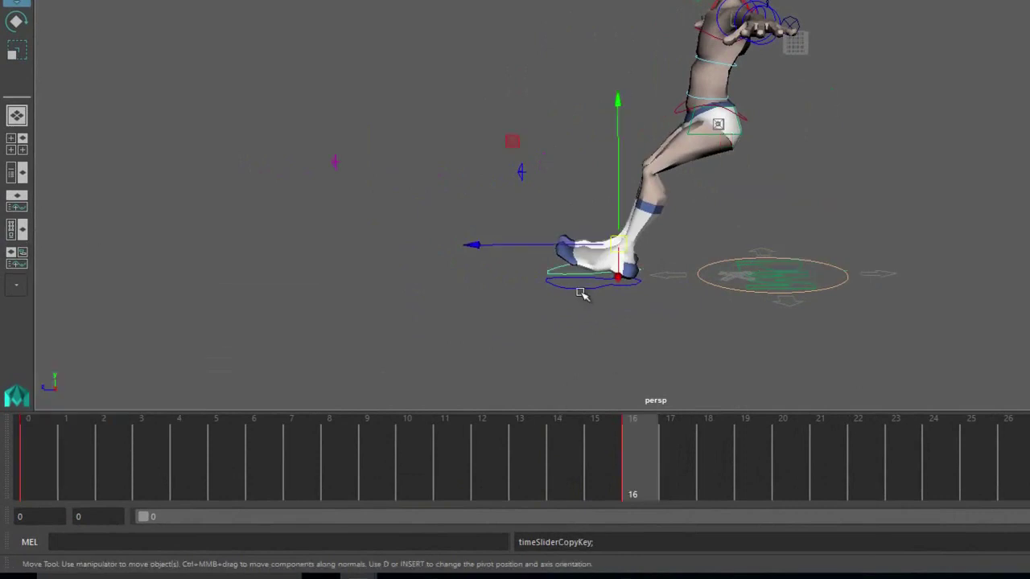
{"action": "right_click", "coordinate": [31, 481]}
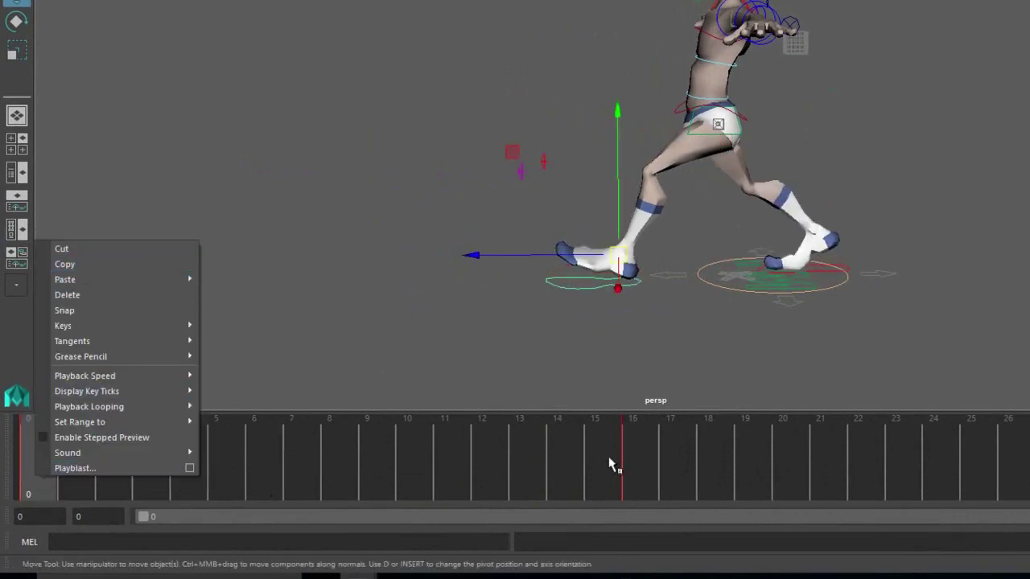
{"action": "left_click", "coordinate": [616, 468]}
{"action": "left_click_drag", "start_coordinate": [561, 296], "coordinate": [565, 295], "text": "alt"}
Copy the right foot control's frame 0 key and paste it onto the left foot control at frame 16
{"action": "left_click", "coordinate": [33, 476]}
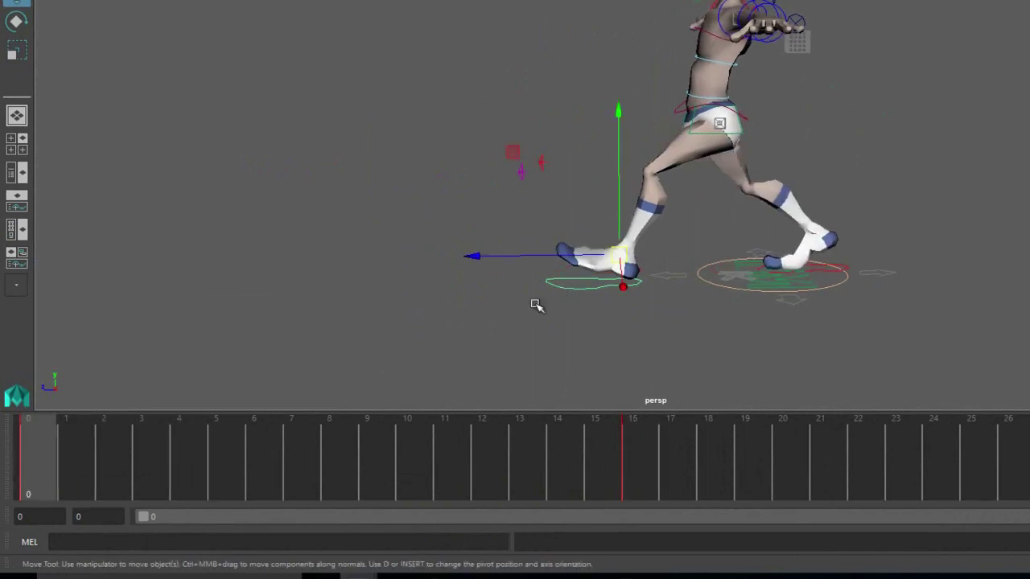
{"action": "left_click", "coordinate": [831, 269]}
{"action": "left_click", "coordinate": [832, 268]}
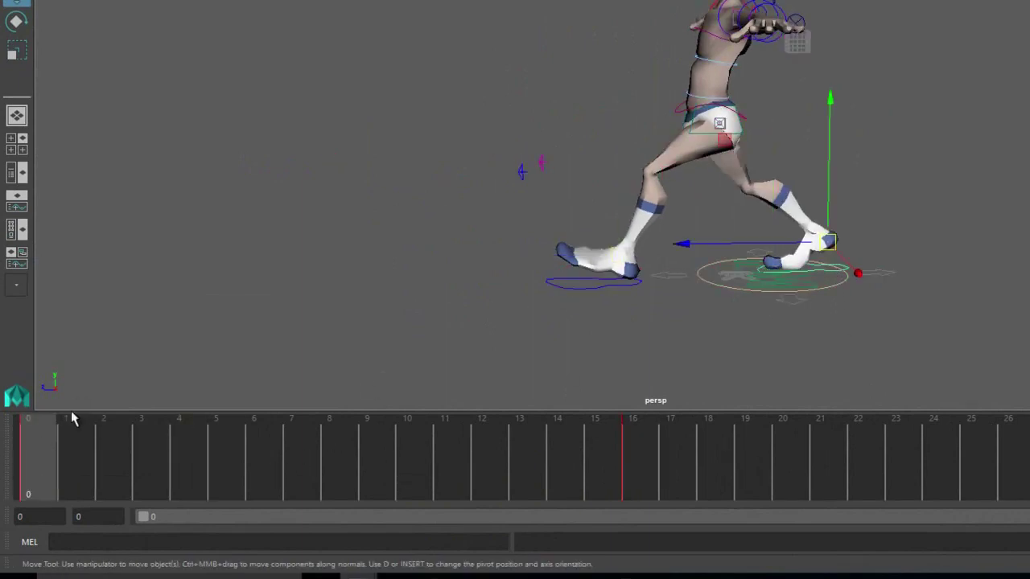
{"action": "right_click", "coordinate": [38, 453]}
{"action": "left_click", "coordinate": [86, 242]}
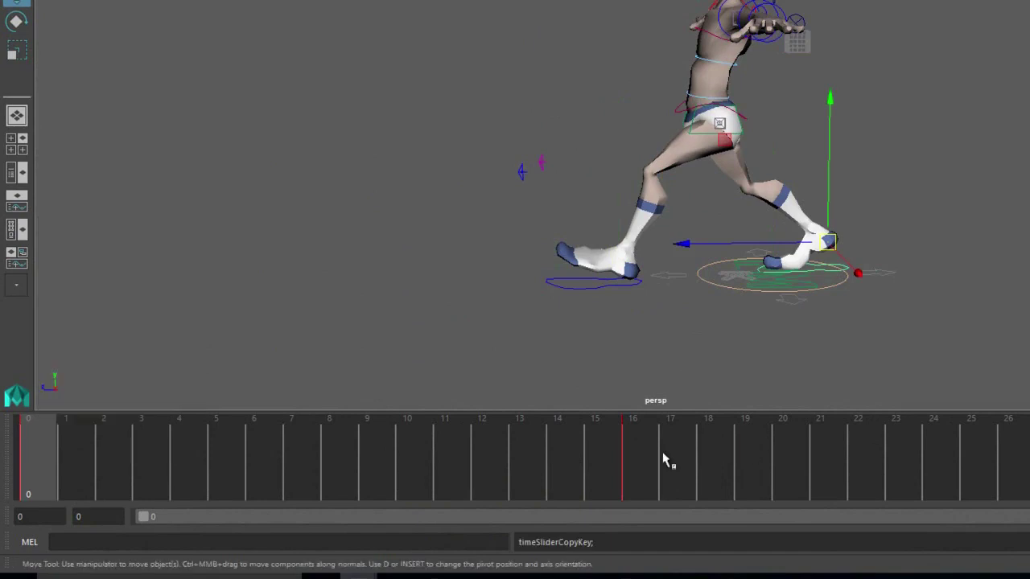
{"action": "left_click", "coordinate": [616, 465]}
{"action": "left_click", "coordinate": [585, 292]}
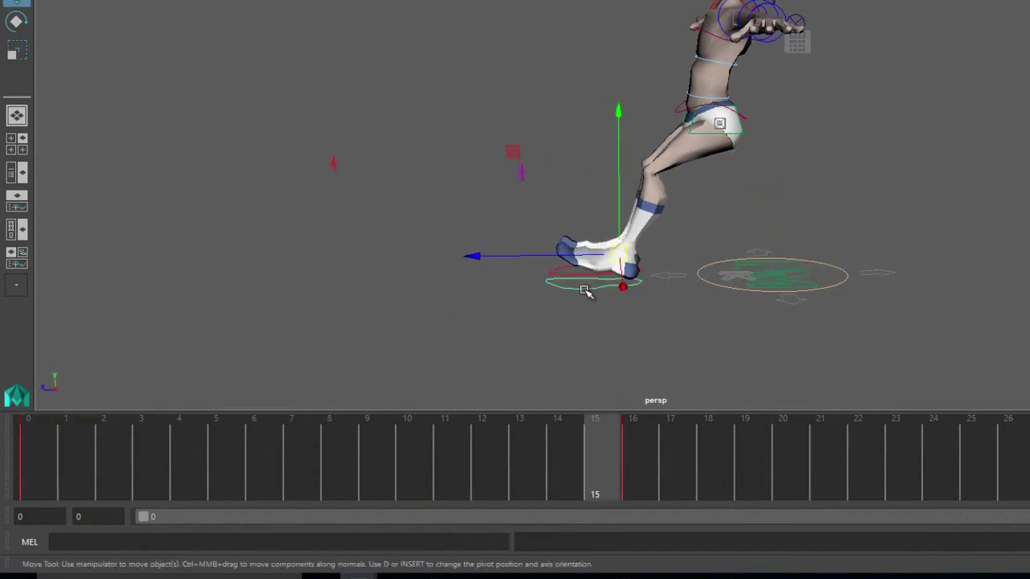
{"action": "left_click", "coordinate": [628, 451]}
{"action": "right_click", "coordinate": [629, 452]}
{"action": "left_click", "coordinate": [849, 256]}
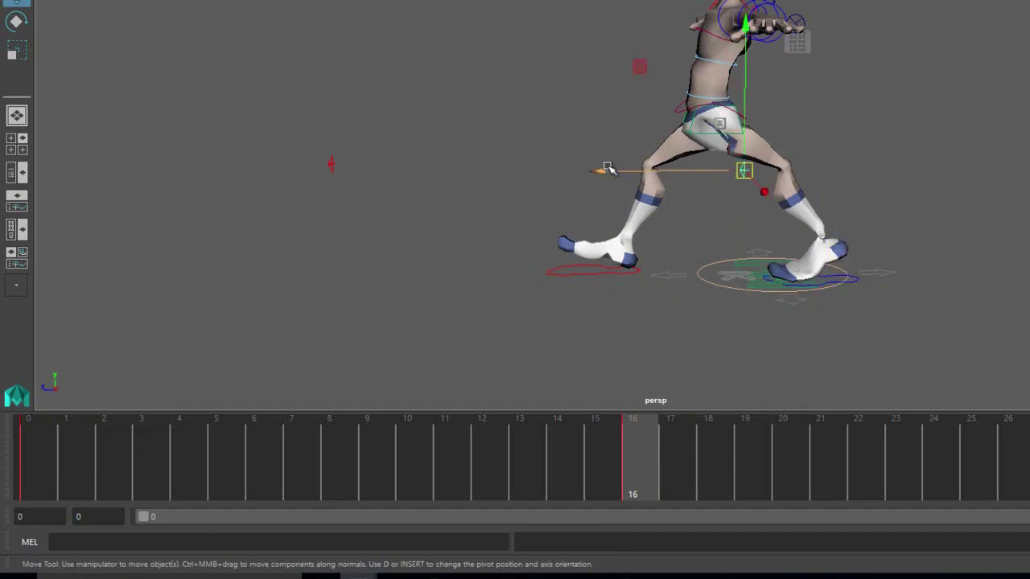
Move the left knee control forward level with the right one and key both knee controls at frame 16
{"action": "left_click_drag", "start_coordinate": [607, 168], "coordinate": [554, 177]}
{"action": "left_click_drag", "start_coordinate": [186, 198], "coordinate": [190, 198]}
{"action": "left_click_drag", "start_coordinate": [232, 92], "coordinate": [381, 230]}
{"action": "scroll", "coordinate": [406, 199], "scroll_direction": "down", "scroll_amount": 1}
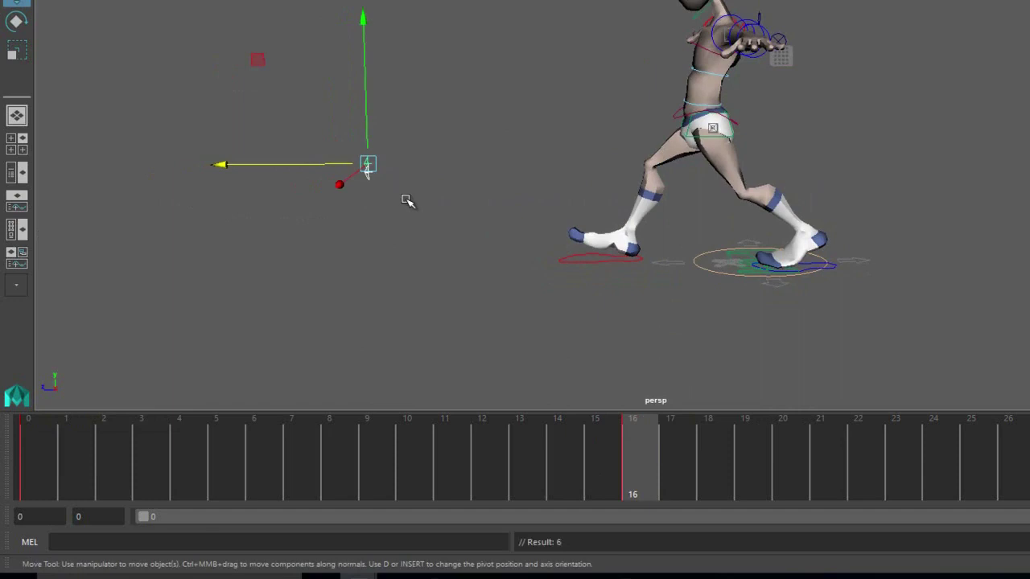
Review the leg motion from several angles in the perspective view and switch to the camera1 view
{"action": "left_click", "coordinate": [80, 453]}
{"action": "left_click", "coordinate": [29, 453]}
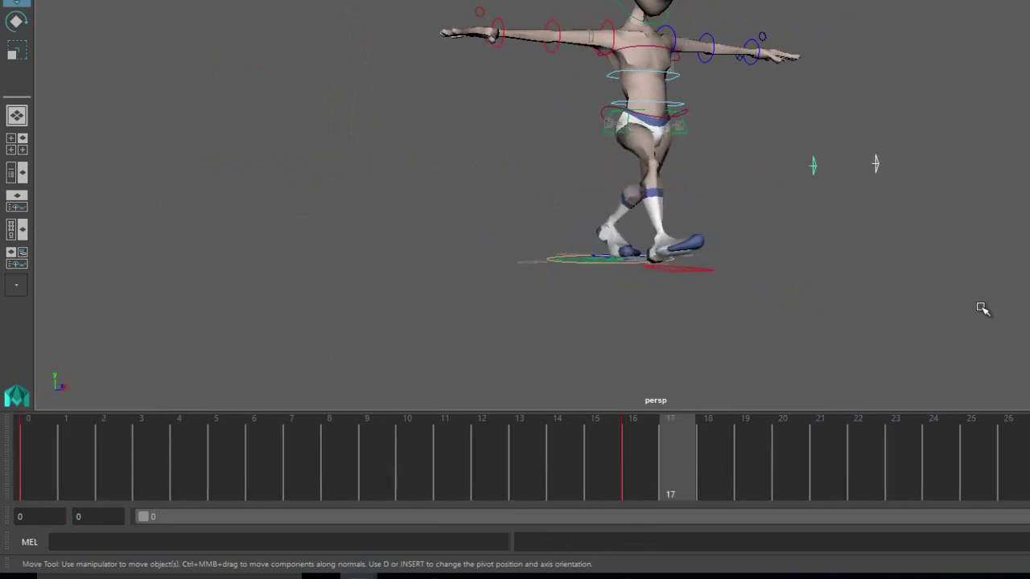
{"action": "left_click_drag", "start_coordinate": [1012, 256], "coordinate": [800, 269], "text": "alt"}
{"action": "right_click_drag", "start_coordinate": [800, 269], "coordinate": [699, 200], "text": "alt"}
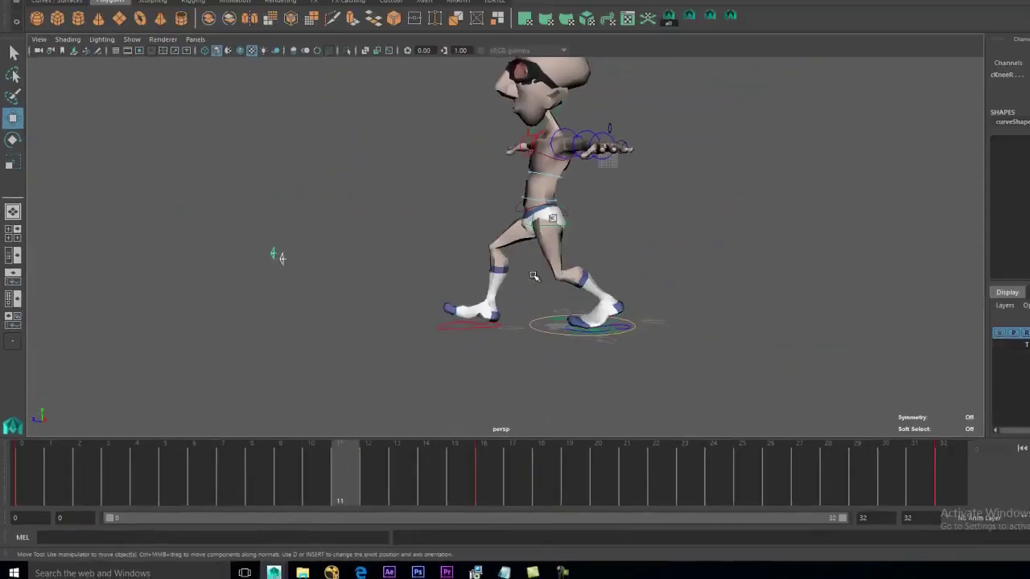
{"action": "left_click_drag", "start_coordinate": [533, 276], "coordinate": [635, 296], "text": "alt"}
{"action": "left_click", "coordinate": [982, 455]}
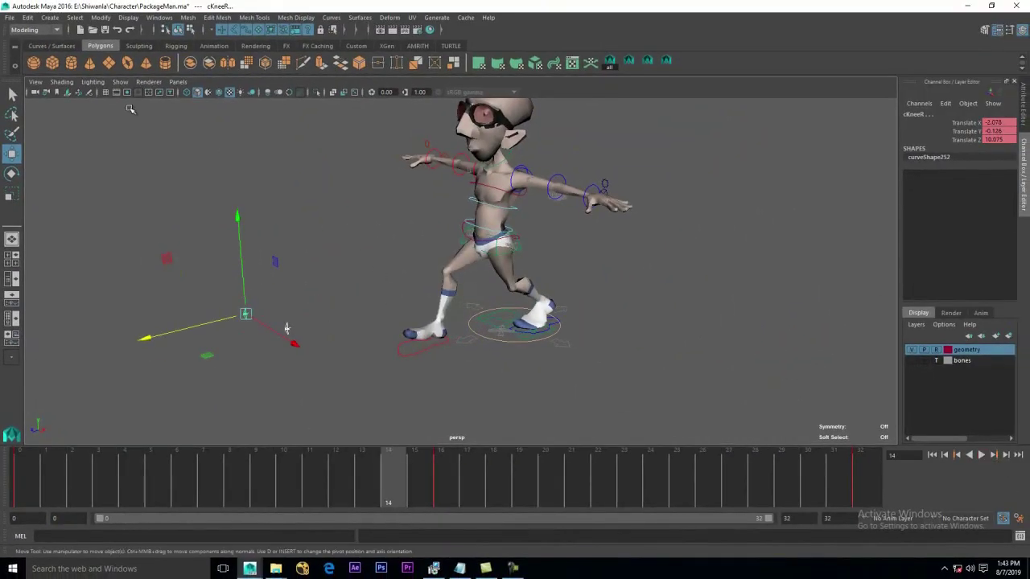
{"action": "key", "text": "space"}
{"action": "key", "text": "space"}
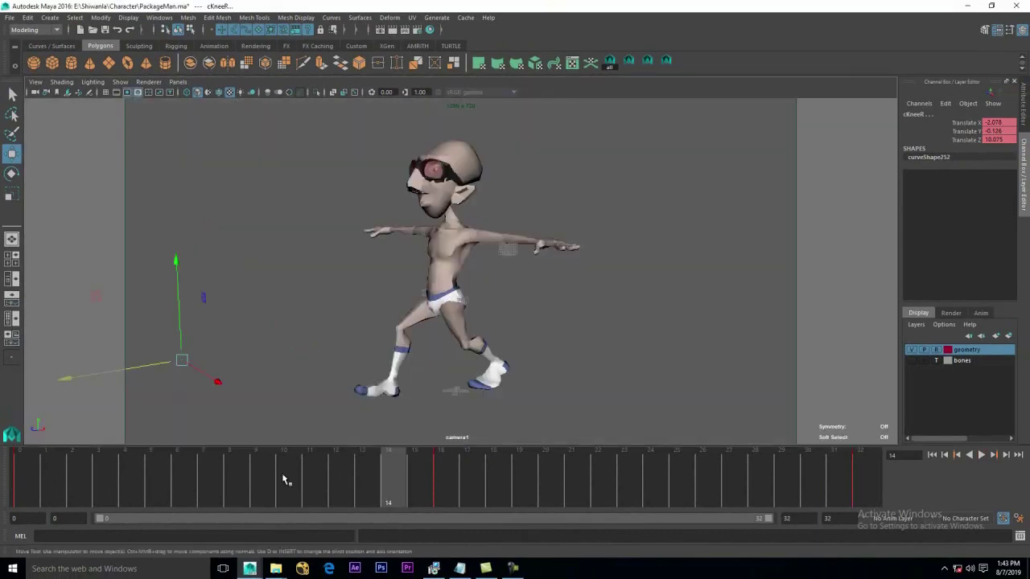
Play the walk animation through camera1 and review its keyed poses up to frame 32
{"action": "left_click", "coordinate": [933, 455]}
{"action": "left_click", "coordinate": [993, 456]}
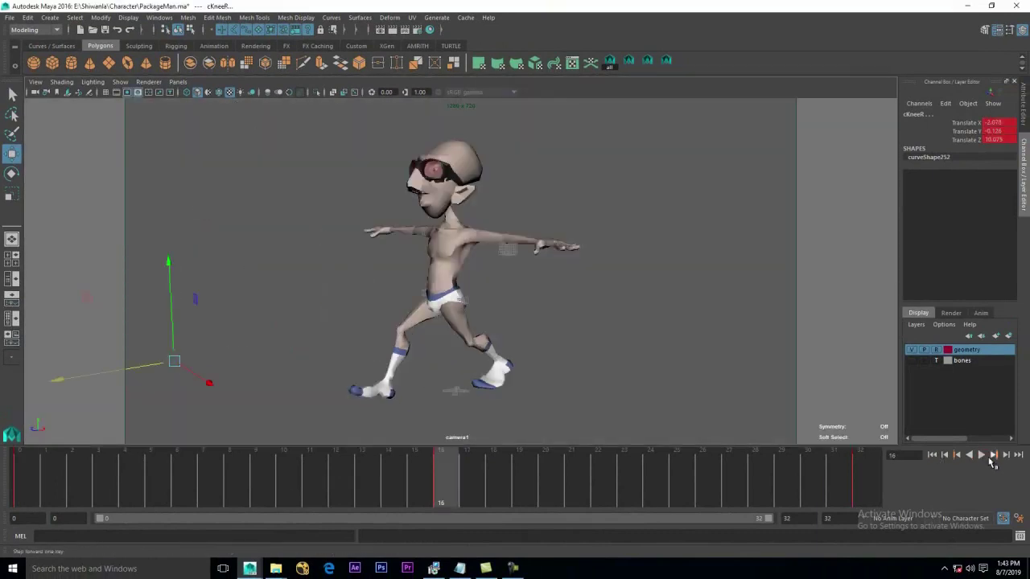
{"action": "left_click", "coordinate": [981, 455]}
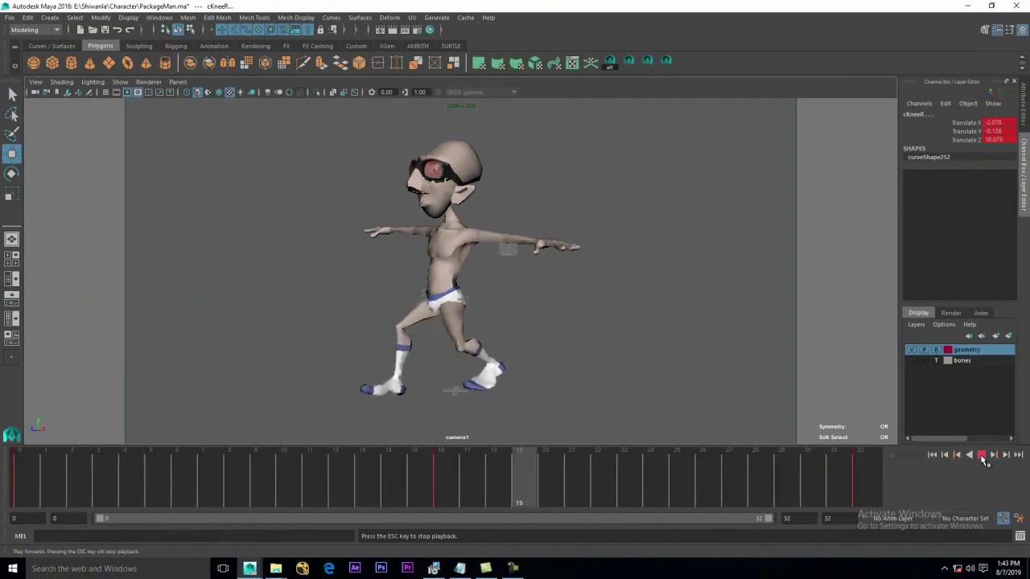
{"action": "left_click", "coordinate": [982, 455]}
{"action": "key", "text": "space"}
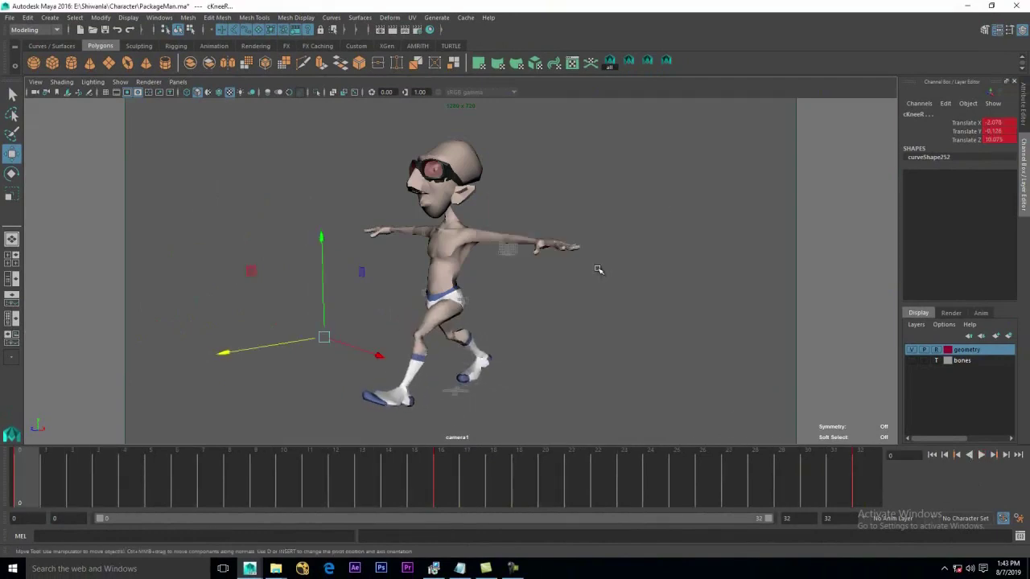
{"action": "key", "text": "space"}
{"action": "left_click_drag", "start_coordinate": [87, 467], "coordinate": [878, 480]}
{"action": "key", "text": "space"}
{"action": "key", "text": "space"}
{"action": "left_click_drag", "start_coordinate": [644, 349], "coordinate": [372, 361], "text": "alt"}
Flatten the left foot control onto the ground at frame 4, setting its Roll Ball to 0 and removing the heel roll
{"action": "left_click", "coordinate": [14, 471]}
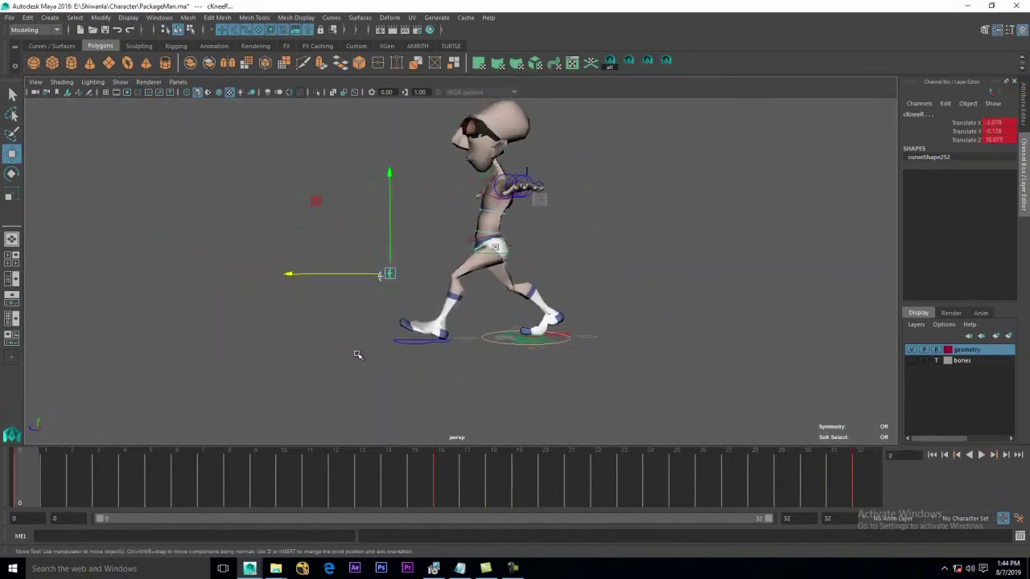
{"action": "left_click", "coordinate": [413, 348]}
{"action": "left_click", "coordinate": [418, 342]}
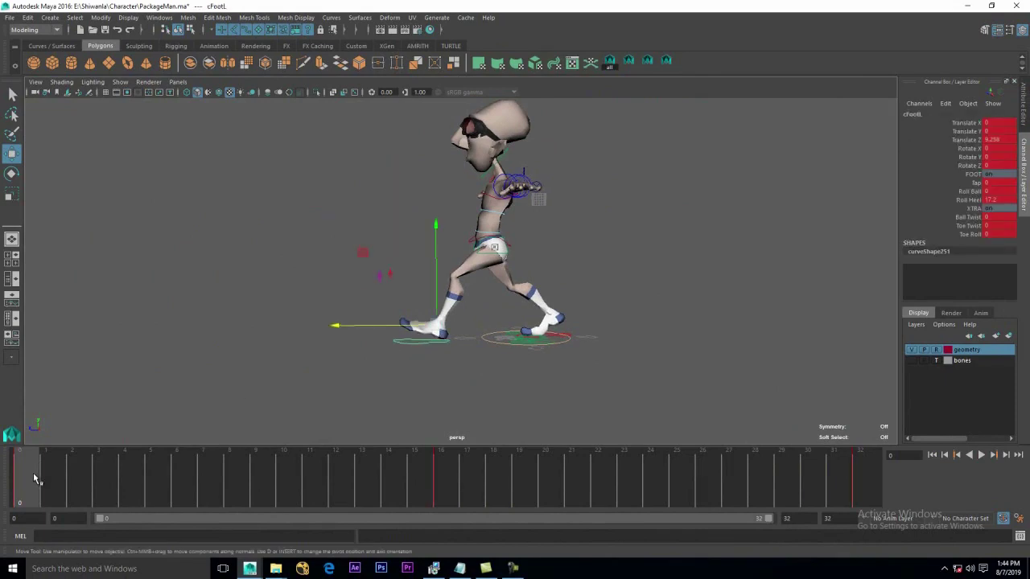
{"action": "left_click_drag", "start_coordinate": [39, 475], "coordinate": [138, 476]}
{"action": "left_click_drag", "start_coordinate": [470, 344], "coordinate": [453, 340], "text": "alt"}
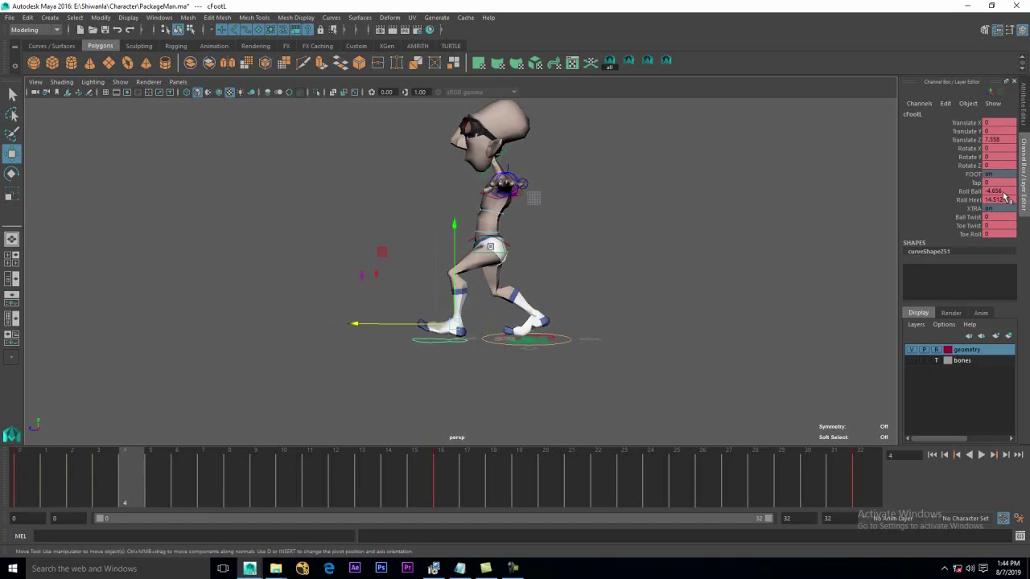
{"action": "left_click_drag", "start_coordinate": [34, 484], "coordinate": [94, 465]}
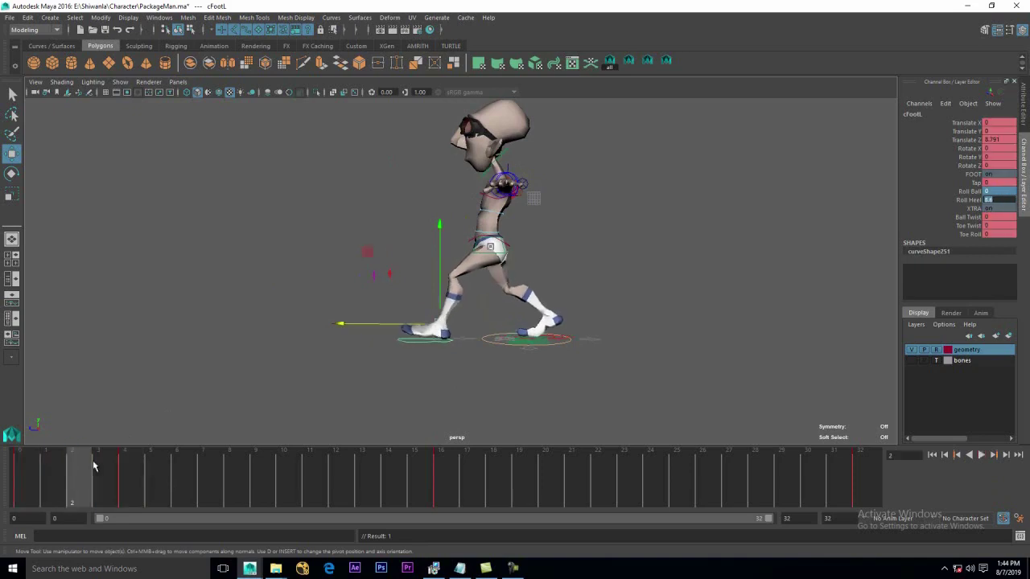
Review the planted left foot's motion between frames 0 and 4 from closer perspective angles
{"action": "left_click", "coordinate": [658, 207]}
{"action": "key", "text": "space"}
{"action": "key", "text": "space"}
{"action": "scroll", "coordinate": [485, 282], "scroll_direction": "up", "scroll_amount": 3}
{"action": "left_click", "coordinate": [382, 373]}
{"action": "left_click_drag", "start_coordinate": [365, 377], "coordinate": [393, 372], "text": "alt"}
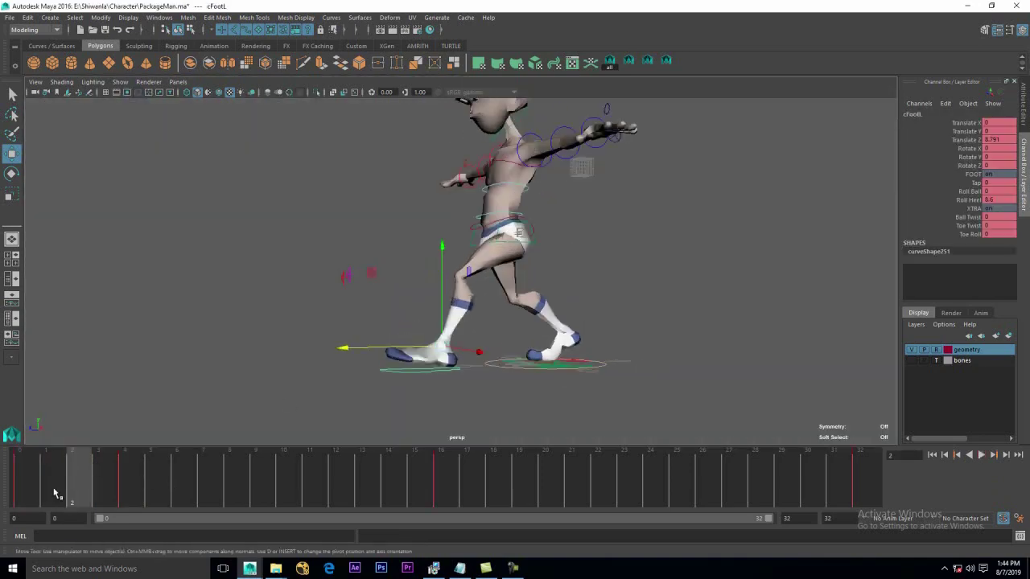
{"action": "left_click_drag", "start_coordinate": [57, 492], "coordinate": [124, 487]}
{"action": "mouse_move", "coordinate": [386, 374]}
{"action": "left_mouse_down", "text": "alt"}
{"action": "mouse_move", "coordinate": [414, 375]}
{"action": "mouse_move", "coordinate": [381, 371]}
{"action": "left_mouse_up", "text": "alt"}
Set the right foot control's Roll Ball and Roll Heel to 0 at frame 4
{"action": "left_click", "coordinate": [552, 355]}
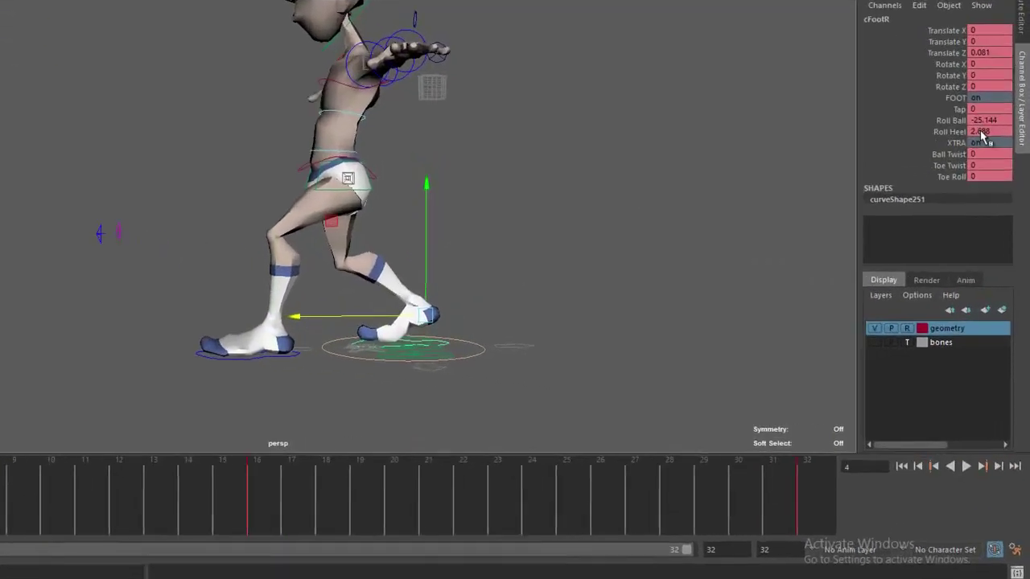
{"action": "left_click", "coordinate": [983, 121]}
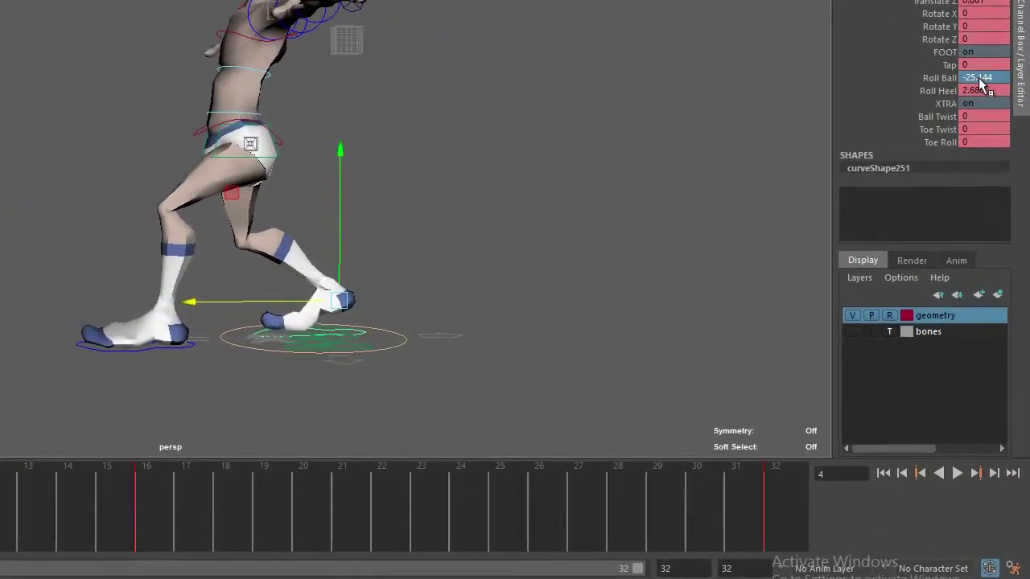
{"action": "key", "text": "Return"}
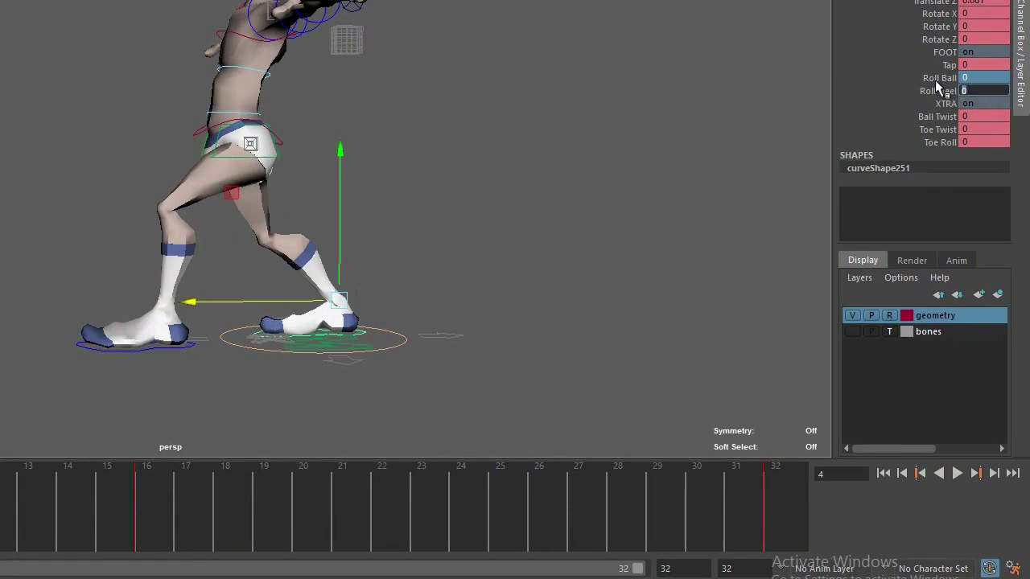
{"action": "left_click", "coordinate": [941, 79]}
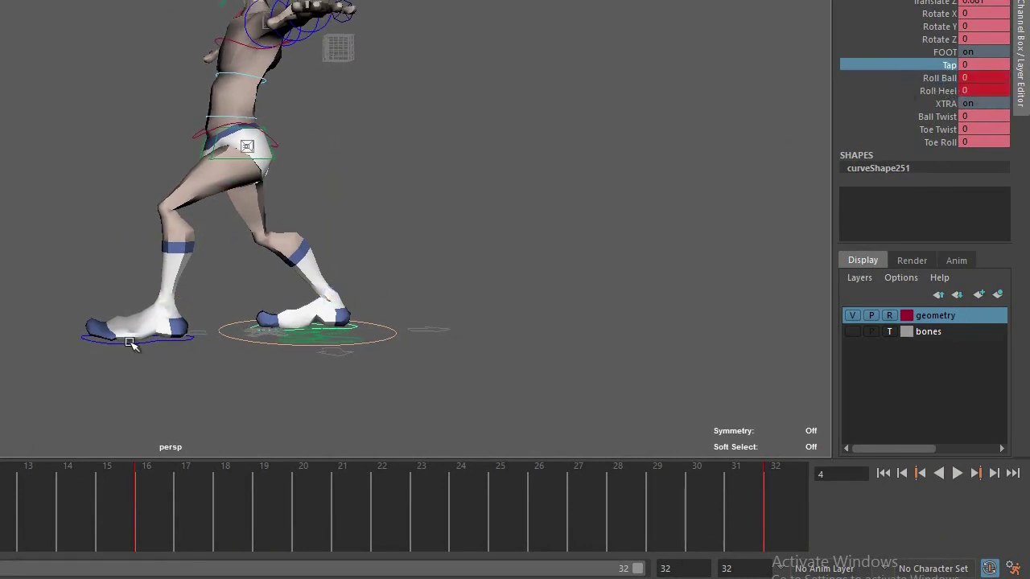
Raise the right heel at frame 4 by setting the right foot control's Roll Ball to -24.8
{"action": "left_click", "coordinate": [416, 338]}
{"action": "left_click", "coordinate": [356, 328]}
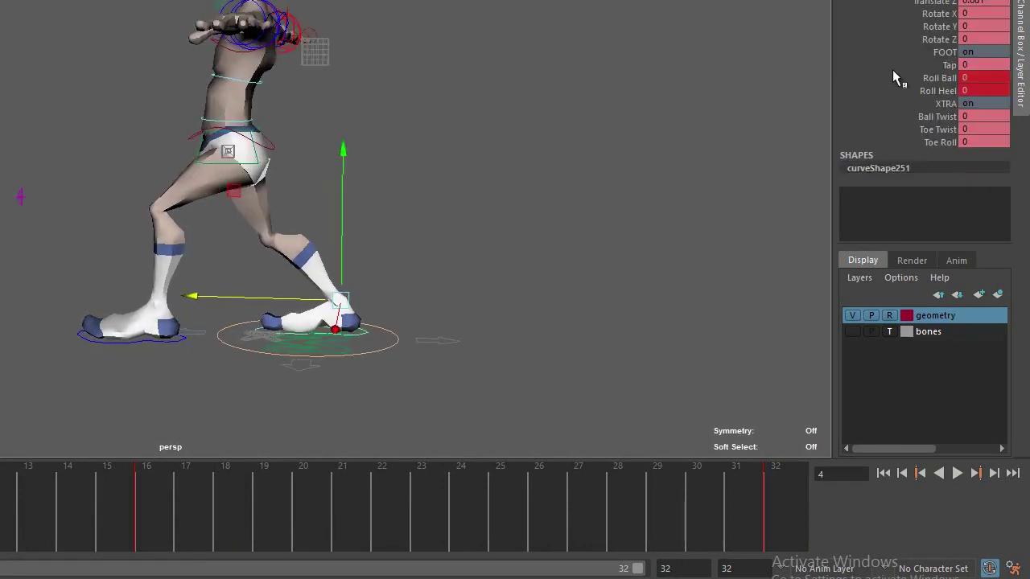
{"action": "middle_click_drag", "start_coordinate": [818, 107], "coordinate": [312, 240]}
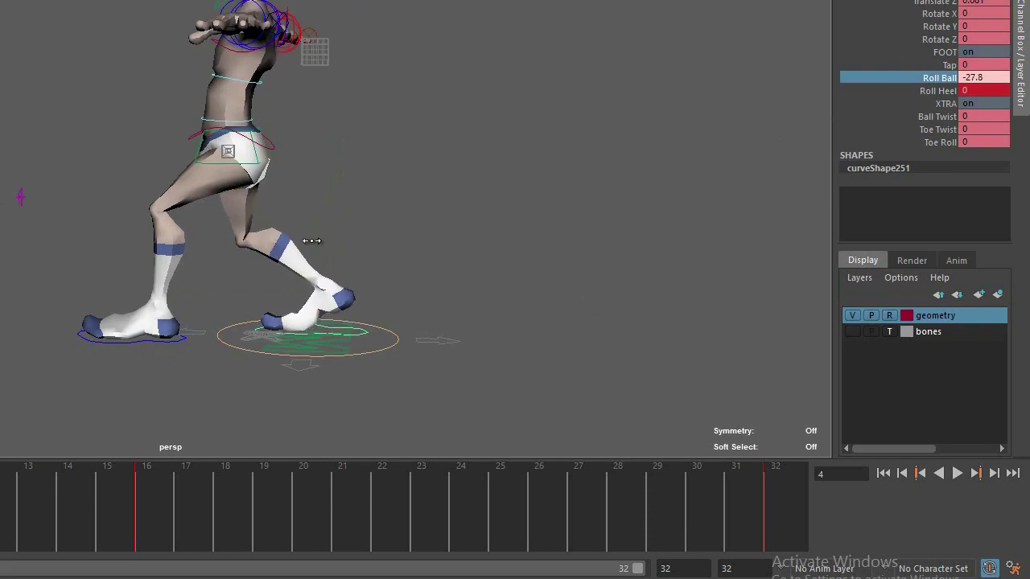
{"action": "left_click_drag", "start_coordinate": [153, 288], "coordinate": [200, 287], "text": "alt"}
{"action": "right_click_drag", "start_coordinate": [201, 287], "coordinate": [167, 275], "text": "alt"}
{"action": "left_click_drag", "start_coordinate": [167, 276], "coordinate": [158, 272], "text": "alt"}
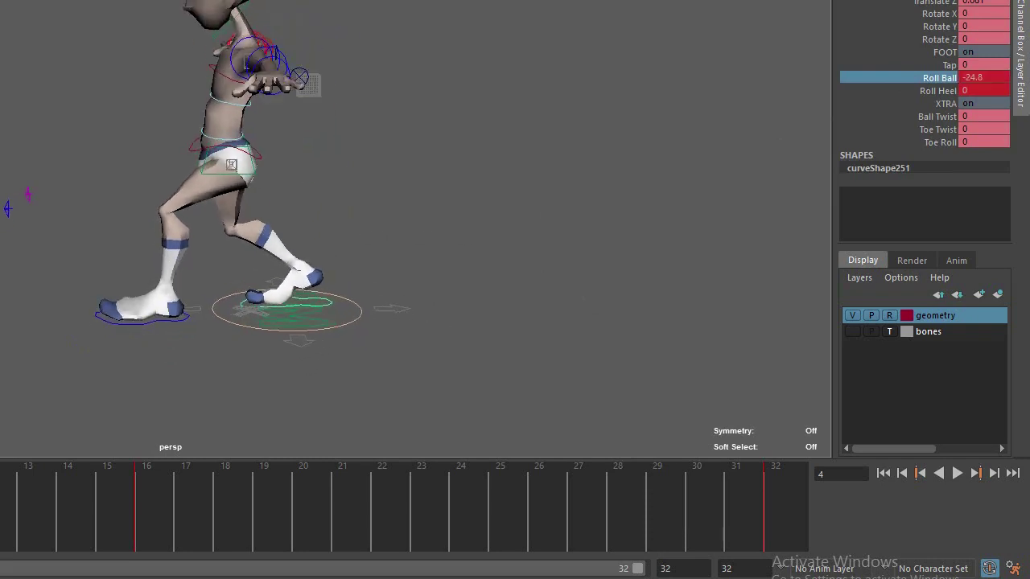
Create a polygon plane under the character and scale it uniformly to about 83.755 as the ground
{"action": "key", "text": "e"}
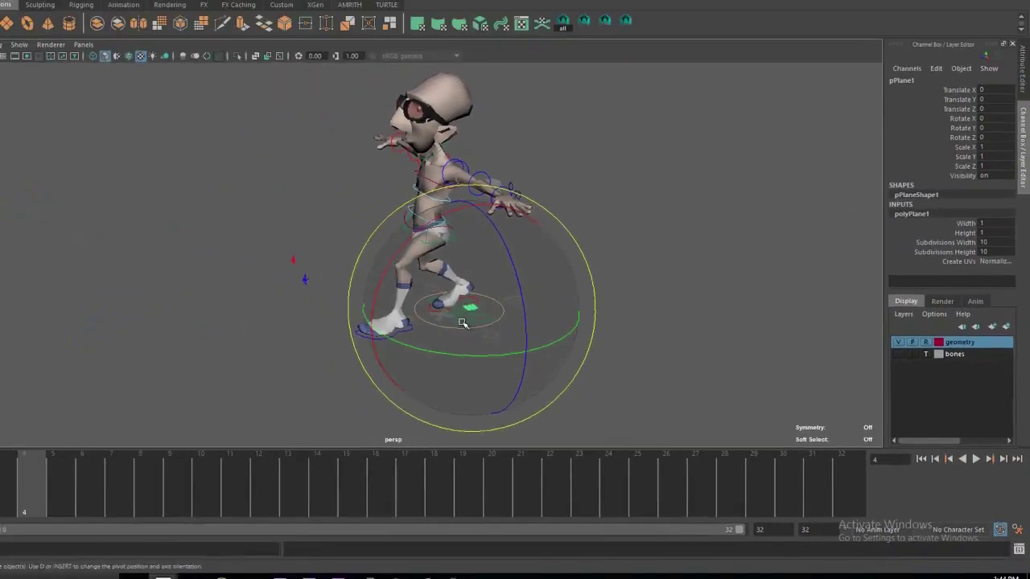
{"action": "key", "text": "r"}
{"action": "left_click_drag", "start_coordinate": [525, 320], "coordinate": [892, 466]}
{"action": "left_click_drag", "start_coordinate": [574, 333], "coordinate": [555, 300], "text": "alt"}
{"action": "right_click_drag", "start_coordinate": [555, 300], "coordinate": [647, 475], "text": "alt"}
{"action": "middle_click_drag", "start_coordinate": [647, 475], "coordinate": [609, 361], "text": "alt"}
{"action": "left_click_drag", "start_coordinate": [609, 360], "coordinate": [635, 379], "text": "alt"}
{"action": "left_click_drag", "start_coordinate": [613, 303], "coordinate": [756, 376]}
{"action": "right_click_drag", "start_coordinate": [649, 398], "coordinate": [567, 311], "text": "alt"}
{"action": "left_click_drag", "start_coordinate": [567, 311], "coordinate": [447, 285], "text": "alt"}
{"action": "left_click_drag", "start_coordinate": [62, 469], "coordinate": [100, 476]}
{"action": "left_click_drag", "start_coordinate": [482, 343], "coordinate": [598, 295], "text": "alt"}
{"action": "key", "text": "w"}
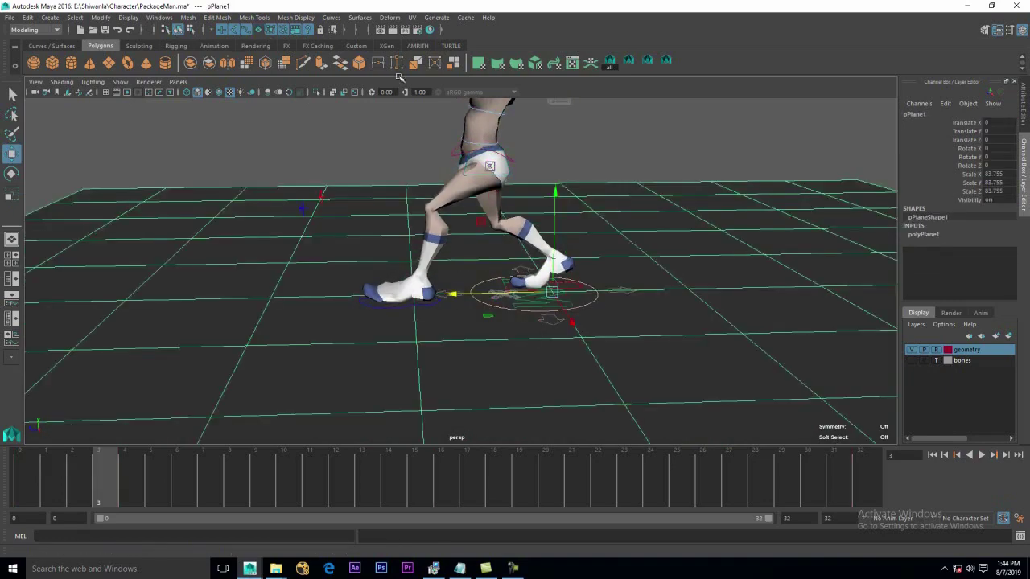
Rotate the right foot control toe-down at frame 4, raise it slightly off the ground and key it
{"action": "left_click", "coordinate": [438, 121]}
{"action": "left_click", "coordinate": [580, 287]}
{"action": "left_click_drag", "start_coordinate": [555, 304], "coordinate": [539, 302], "text": "alt"}
{"action": "scroll", "coordinate": [534, 301], "scroll_direction": "down", "scroll_amount": 1}
{"action": "left_click_drag", "start_coordinate": [27, 481], "coordinate": [139, 468]}
{"action": "left_click_drag", "start_coordinate": [475, 325], "coordinate": [428, 327], "text": "alt"}
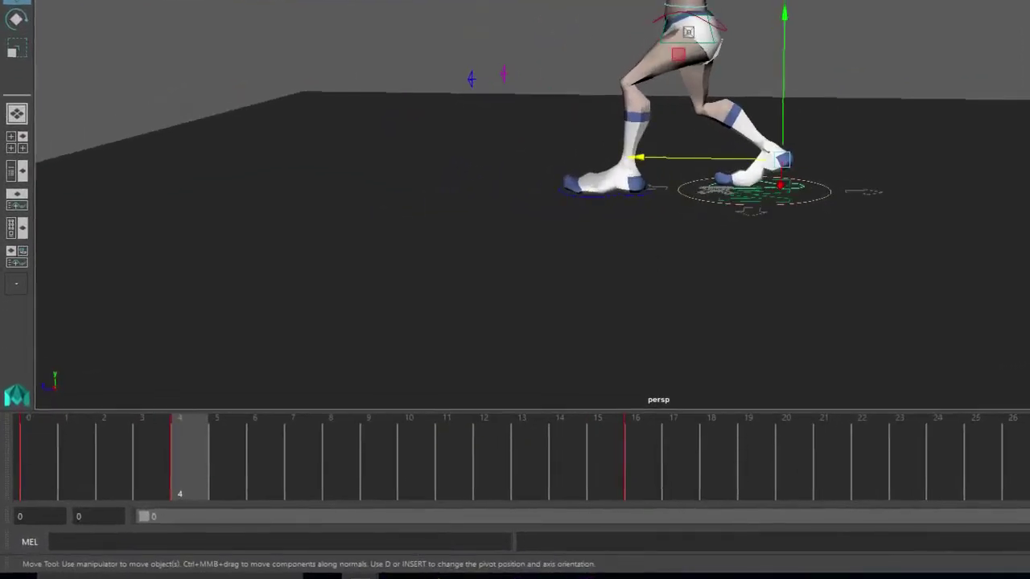
{"action": "key", "text": "e"}
{"action": "left_click_drag", "start_coordinate": [919, 223], "coordinate": [932, 179]}
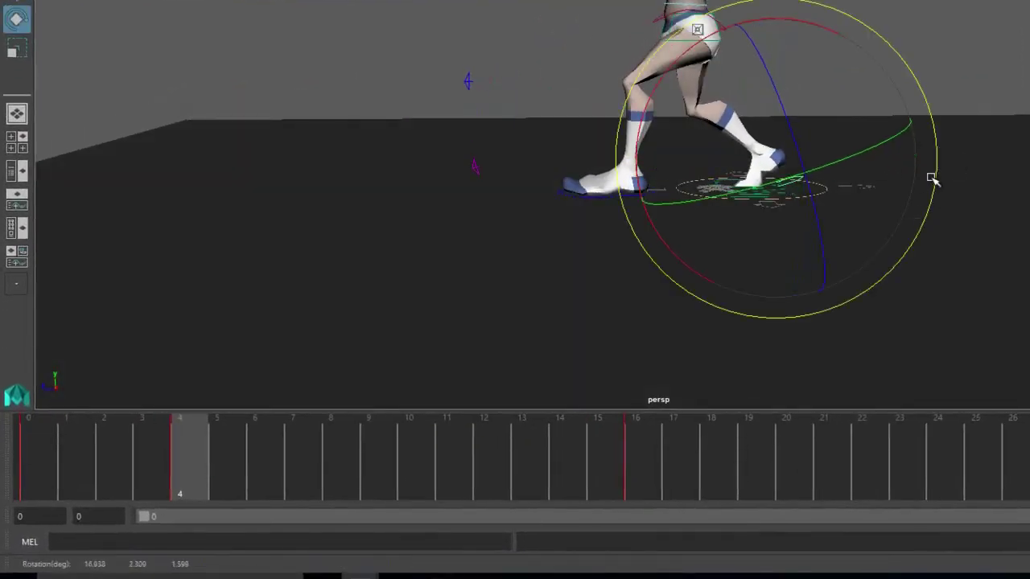
{"action": "key", "text": "w"}
{"action": "left_click_drag", "start_coordinate": [774, 165], "coordinate": [794, 123]}
{"action": "scroll", "coordinate": [803, 151], "scroll_direction": "down", "scroll_amount": 1}
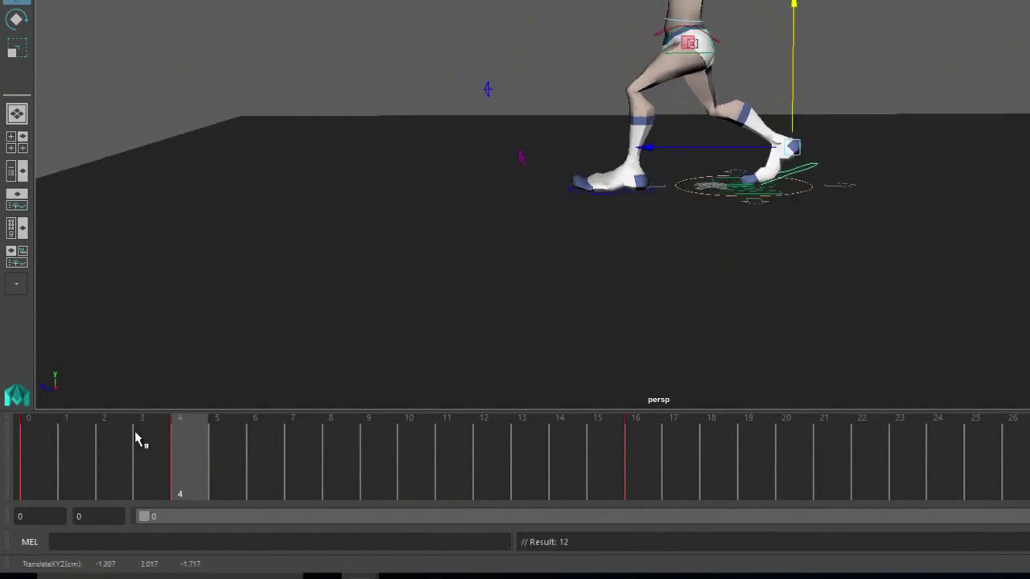
Raise the right foot control behind the body at frame 8, rotate it steeply toe-down and key it
{"action": "mouse_move", "coordinate": [134, 430]}
{"action": "left_mouse_down"}
{"action": "mouse_move", "coordinate": [36, 463]}
{"action": "mouse_move", "coordinate": [191, 452]}
{"action": "mouse_move", "coordinate": [40, 451]}
{"action": "mouse_move", "coordinate": [325, 457]}
{"action": "left_mouse_up"}
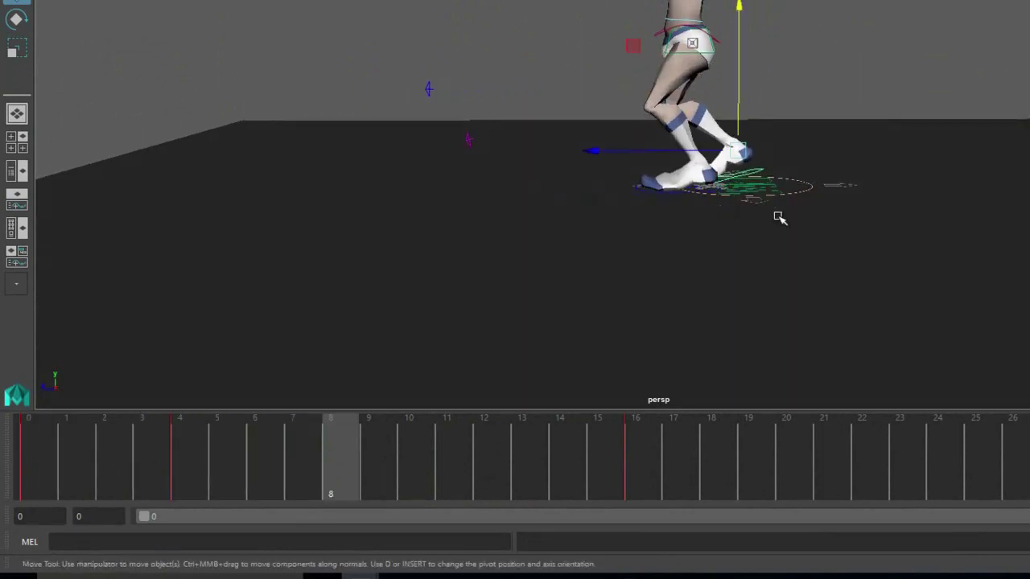
{"action": "key", "text": "e"}
{"action": "key", "text": "w"}
{"action": "left_click_drag", "start_coordinate": [737, 151], "coordinate": [786, 118]}
{"action": "key", "text": "e"}
{"action": "left_click_drag", "start_coordinate": [852, 221], "coordinate": [893, 182]}
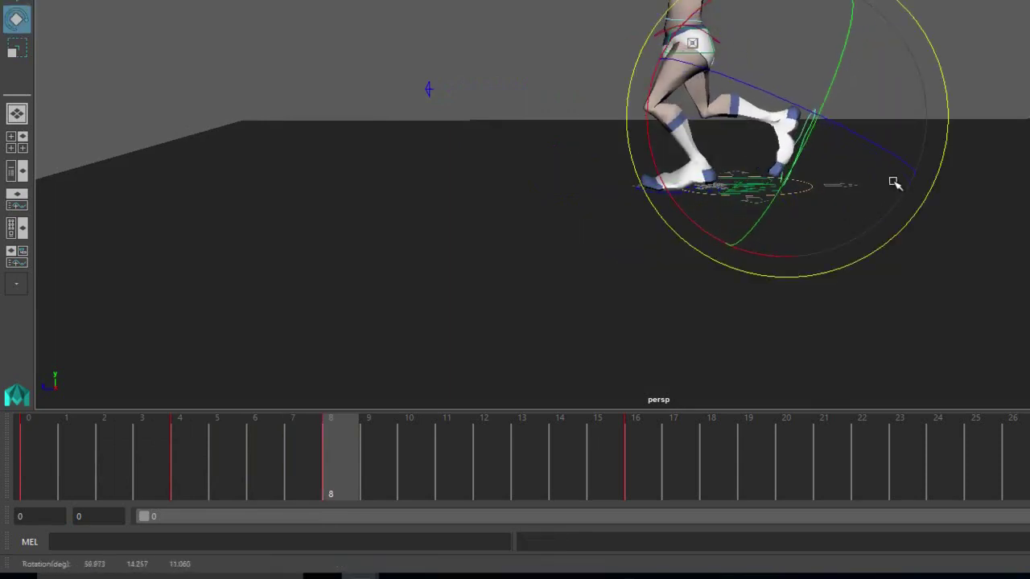
{"action": "key", "text": "w"}
Straighten the right foot's rotation at frame 8 as seen from the front and review the motion back to frame 0
{"action": "left_click_drag", "start_coordinate": [804, 121], "coordinate": [772, 149], "text": "alt"}
{"action": "key", "text": "e"}
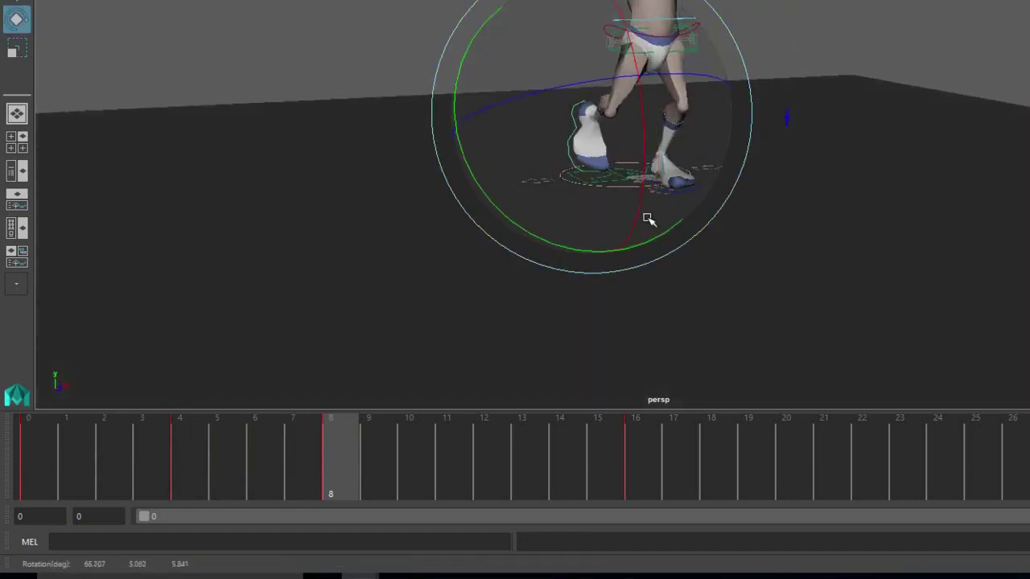
{"action": "left_click_drag", "start_coordinate": [650, 232], "coordinate": [634, 210]}
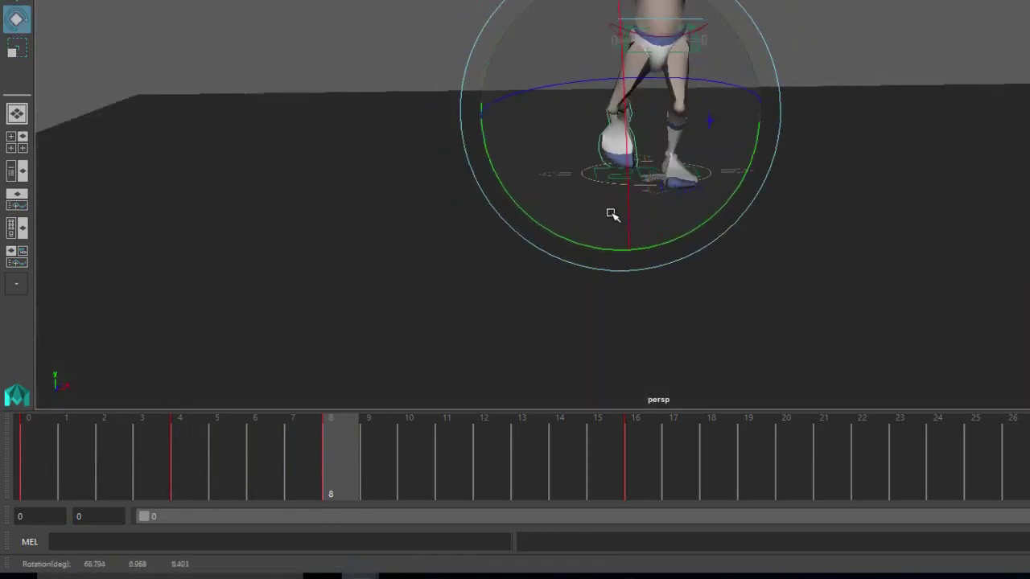
{"action": "right_click_drag", "start_coordinate": [653, 136], "coordinate": [485, 4], "text": "alt"}
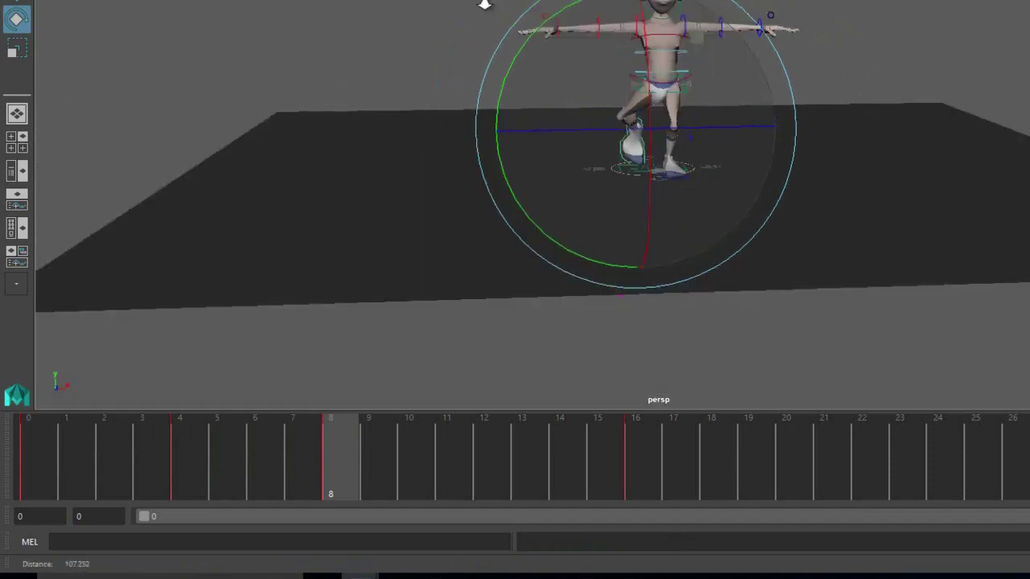
{"action": "left_click_drag", "start_coordinate": [563, 121], "coordinate": [635, 153], "text": "alt"}
{"action": "right_click_drag", "start_coordinate": [636, 153], "coordinate": [646, 188], "text": "alt"}
{"action": "mouse_move", "coordinate": [646, 189]}
{"action": "left_mouse_down", "text": "alt"}
{"action": "mouse_move", "coordinate": [733, 237]}
{"action": "mouse_move", "coordinate": [656, 193]}
{"action": "left_mouse_up", "text": "alt"}
{"action": "left_click_drag", "start_coordinate": [115, 493], "coordinate": [1, 459]}
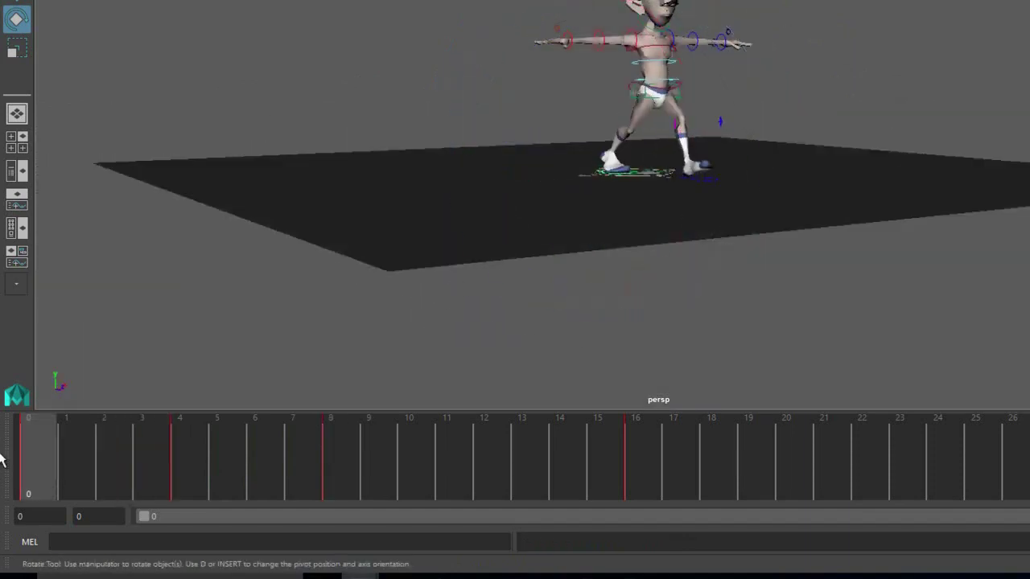
Key the right knee control at frame 4 and raise it to knee height at frame 8
{"action": "right_click_drag", "start_coordinate": [575, 302], "coordinate": [666, 345], "text": "alt"}
{"action": "key", "text": "w"}
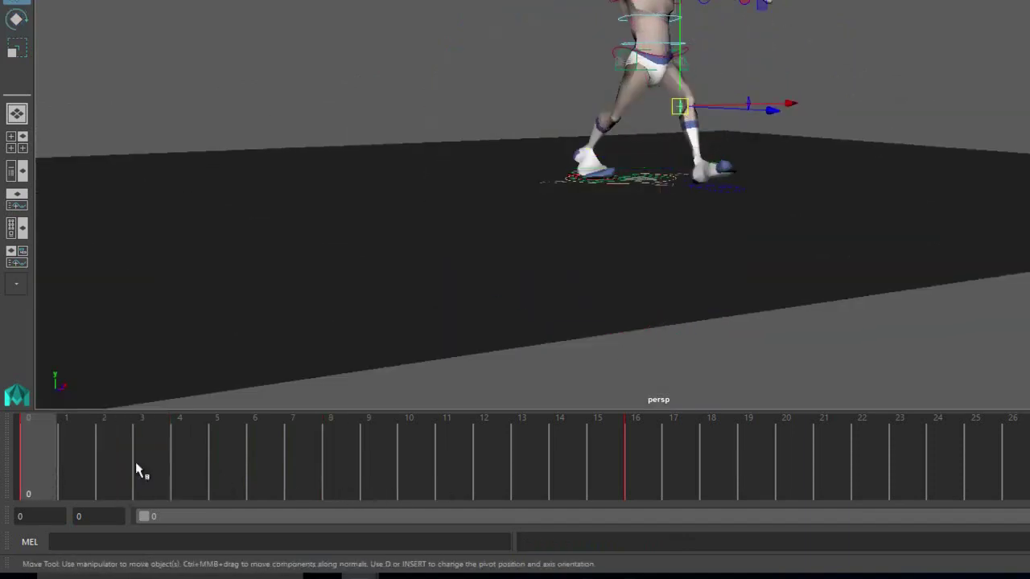
{"action": "left_click", "coordinate": [187, 452]}
{"action": "left_click", "coordinate": [332, 454]}
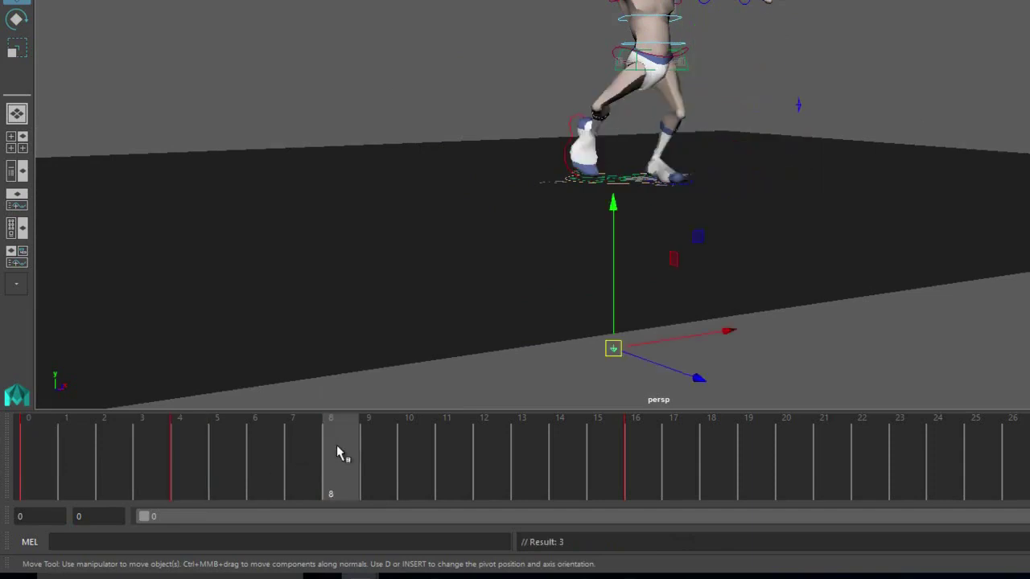
{"action": "left_click_drag", "start_coordinate": [612, 316], "coordinate": [644, 115]}
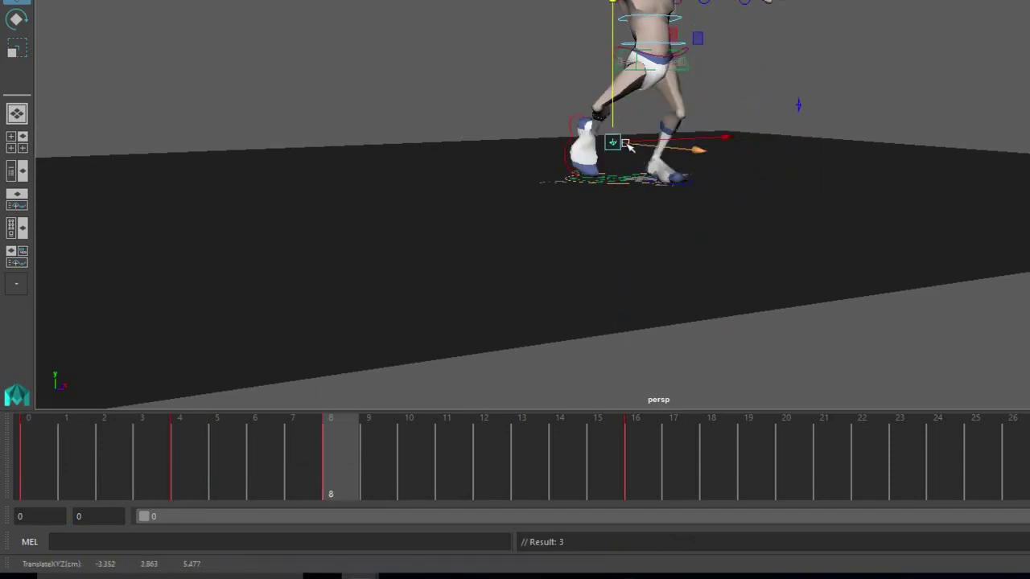
{"action": "mouse_move", "coordinate": [694, 145]}
{"action": "left_mouse_down", "text": "alt"}
{"action": "mouse_move", "coordinate": [643, 153]}
{"action": "mouse_move", "coordinate": [556, 200]}
{"action": "mouse_move", "coordinate": [416, 146]}
{"action": "mouse_move", "coordinate": [314, 168]}
{"action": "mouse_move", "coordinate": [577, 97]}
{"action": "mouse_move", "coordinate": [748, 158]}
{"action": "mouse_move", "coordinate": [748, 146]}
{"action": "mouse_move", "coordinate": [682, 138]}
{"action": "left_mouse_up", "text": "alt"}
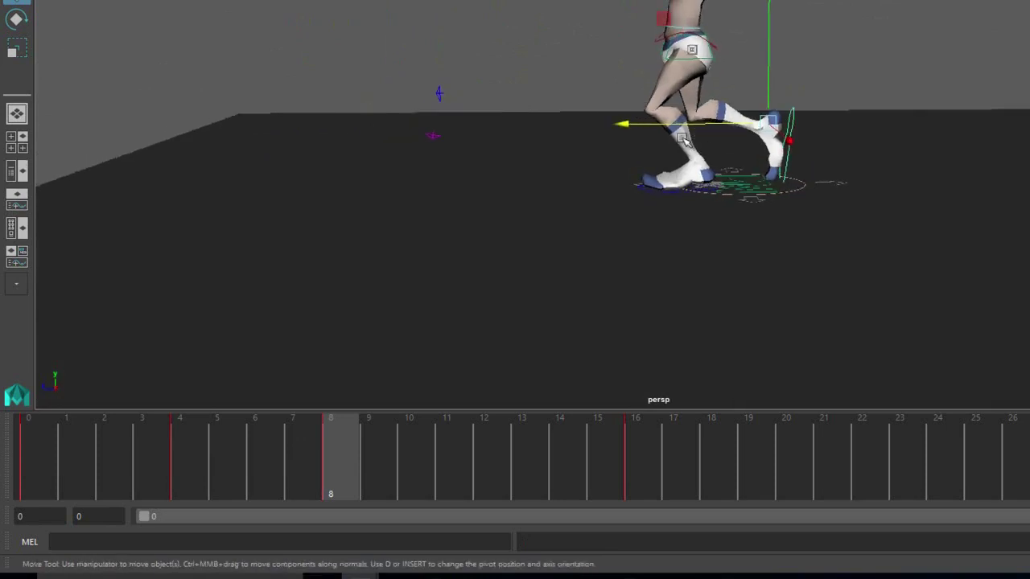
Fine-tune the right foot control's toe-down rotation at frame 8 and key it
{"action": "left_click_drag", "start_coordinate": [823, 182], "coordinate": [788, 168], "text": "alt"}
{"action": "key", "text": "e"}
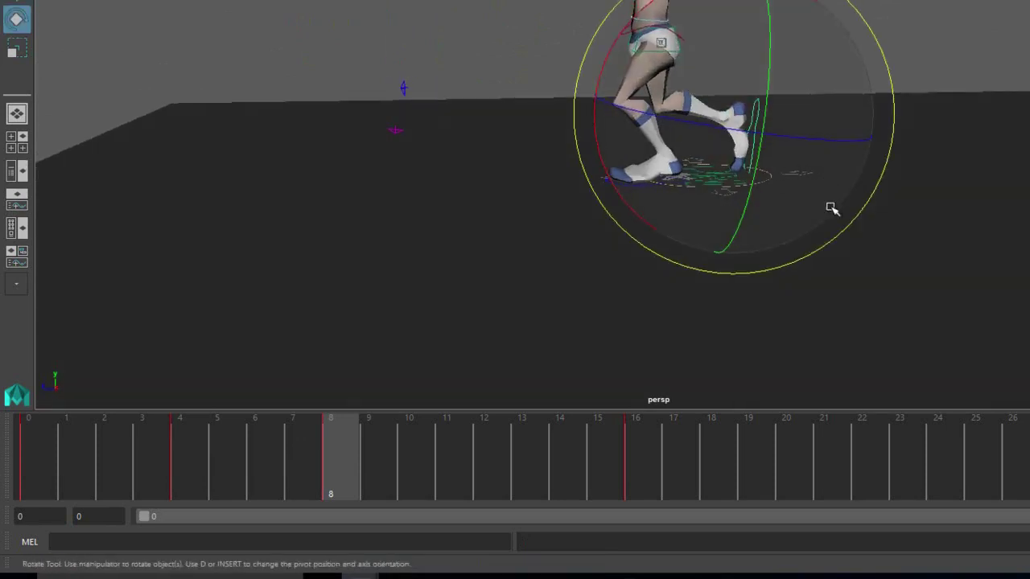
{"action": "left_click", "coordinate": [850, 219]}
{"action": "key", "text": "ctrl+z"}
{"action": "left_click_drag", "start_coordinate": [852, 222], "coordinate": [856, 220]}
{"action": "key", "text": "s"}
Re-pose the right foot at frames 3 and 4 with toes near the ground, using Rotate X 7.547 and Roll Ball -37.818
{"action": "left_click_drag", "start_coordinate": [113, 450], "coordinate": [197, 459]}
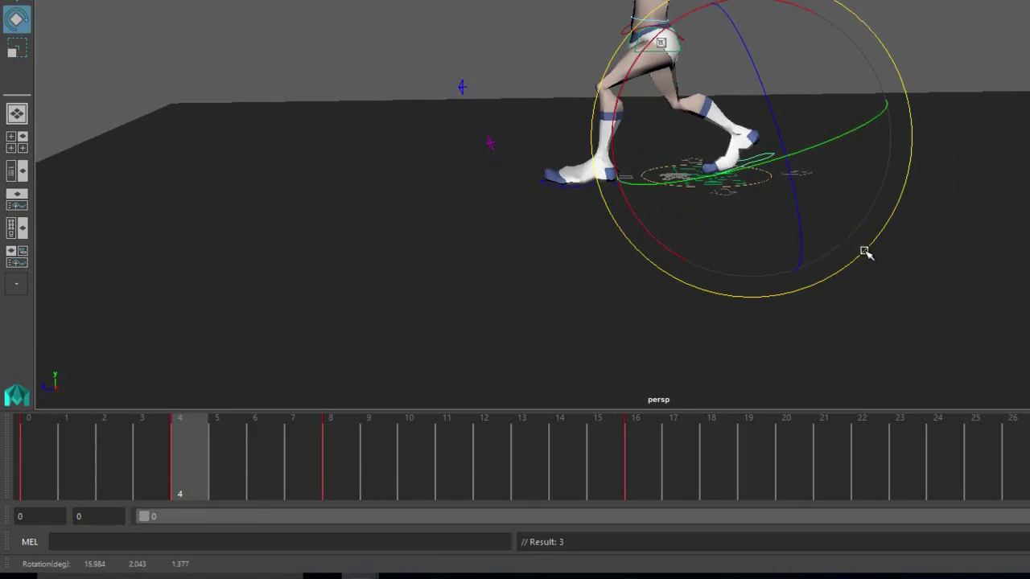
{"action": "key", "text": "w"}
{"action": "left_click_drag", "start_coordinate": [19, 459], "coordinate": [143, 459]}
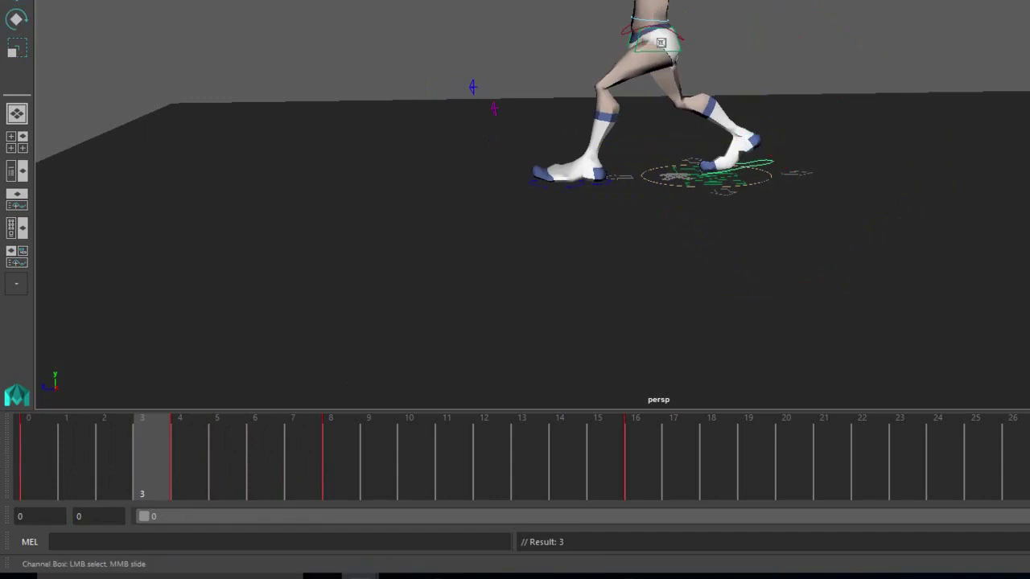
{"action": "key", "text": "w"}
{"action": "left_click_drag", "start_coordinate": [754, 139], "coordinate": [744, 146]}
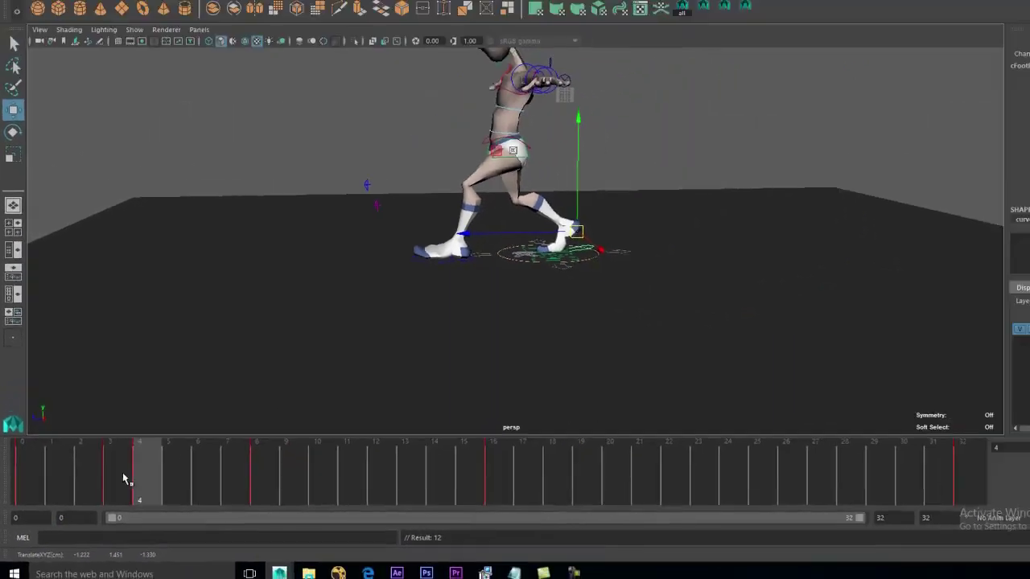
Delete the right foot control's key at frame 3 and play back the motion
{"action": "right_click", "coordinate": [150, 464]}
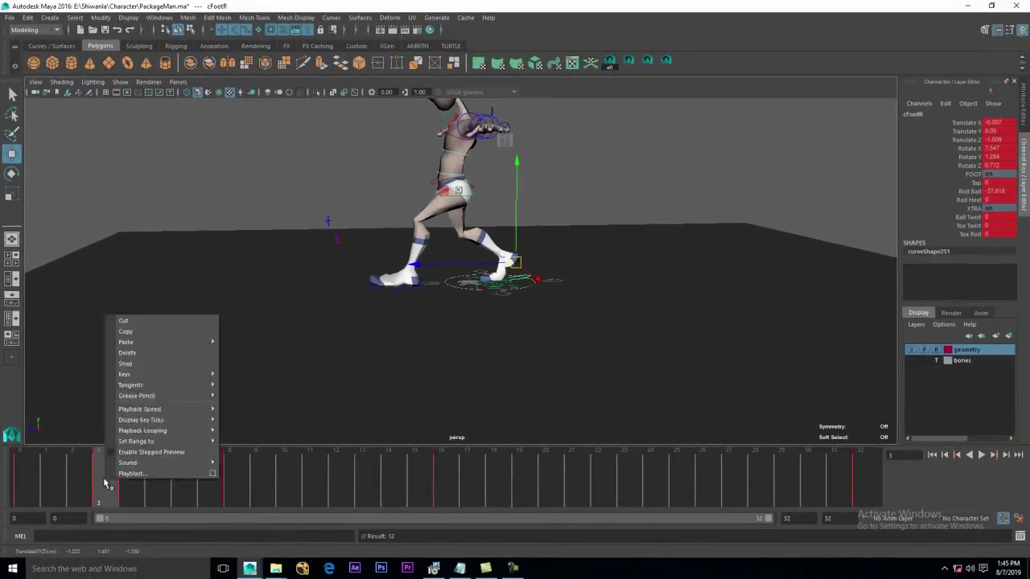
{"action": "left_click", "coordinate": [136, 354]}
{"action": "key", "text": "alt+v"}
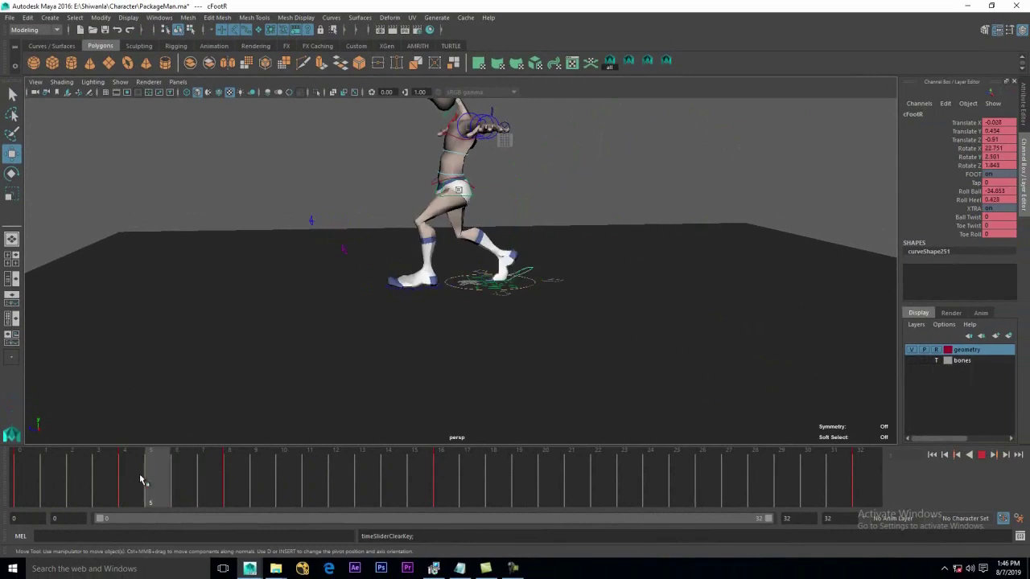
{"action": "key", "text": "alt+v"}
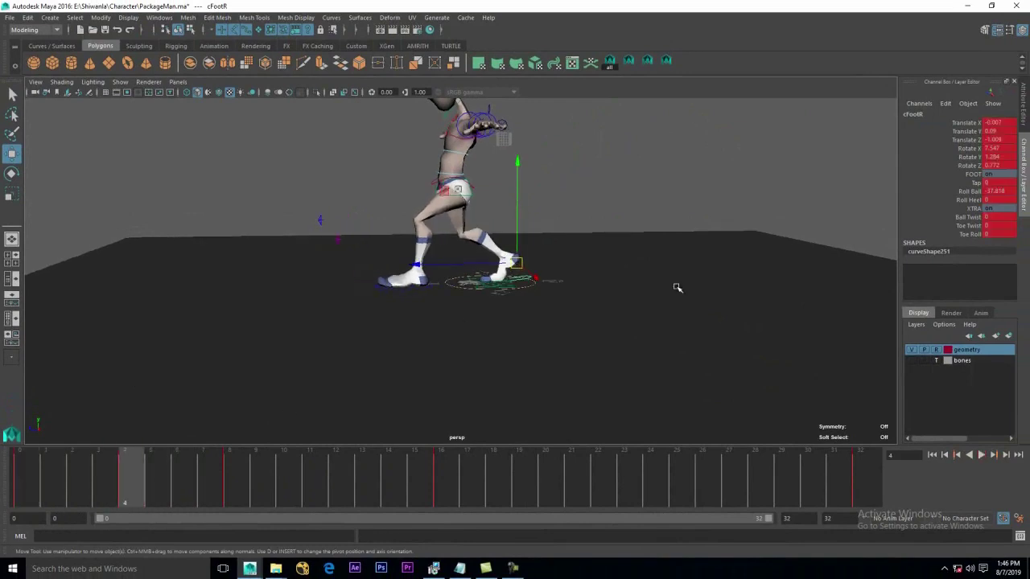
Copy the right foot's frame 0 pose to frame 4, adjust its Roll Ball to about -43.1 and play back the motion
{"action": "key", "text": "Return"}
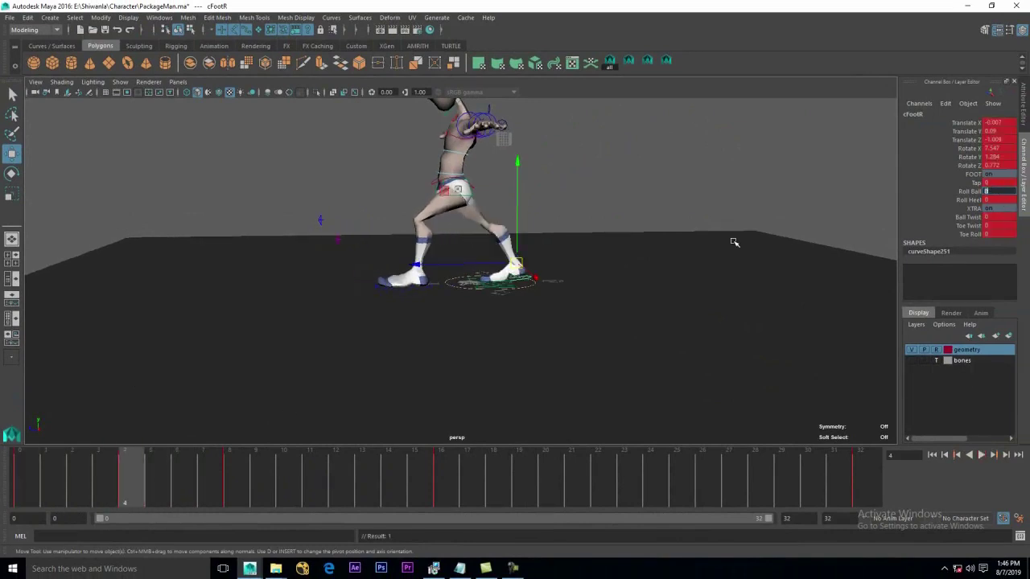
{"action": "left_click", "coordinate": [33, 488]}
{"action": "middle_click_drag", "start_coordinate": [31, 481], "coordinate": [127, 472]}
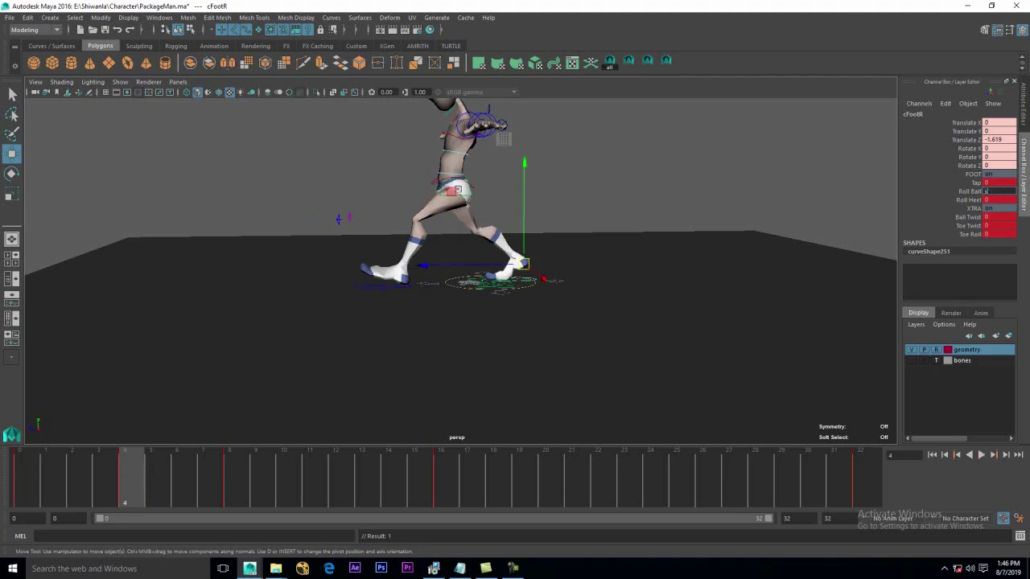
{"action": "left_click", "coordinate": [953, 192]}
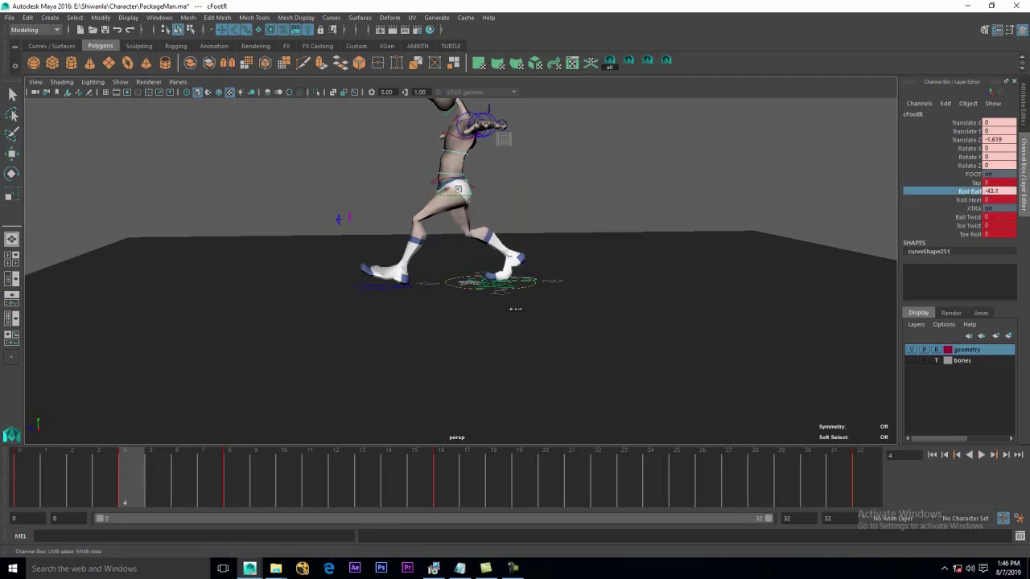
{"action": "left_click_drag", "start_coordinate": [489, 307], "coordinate": [488, 294], "text": "alt"}
{"action": "left_click_drag", "start_coordinate": [19, 486], "coordinate": [236, 489]}
{"action": "key", "text": "alt+v"}
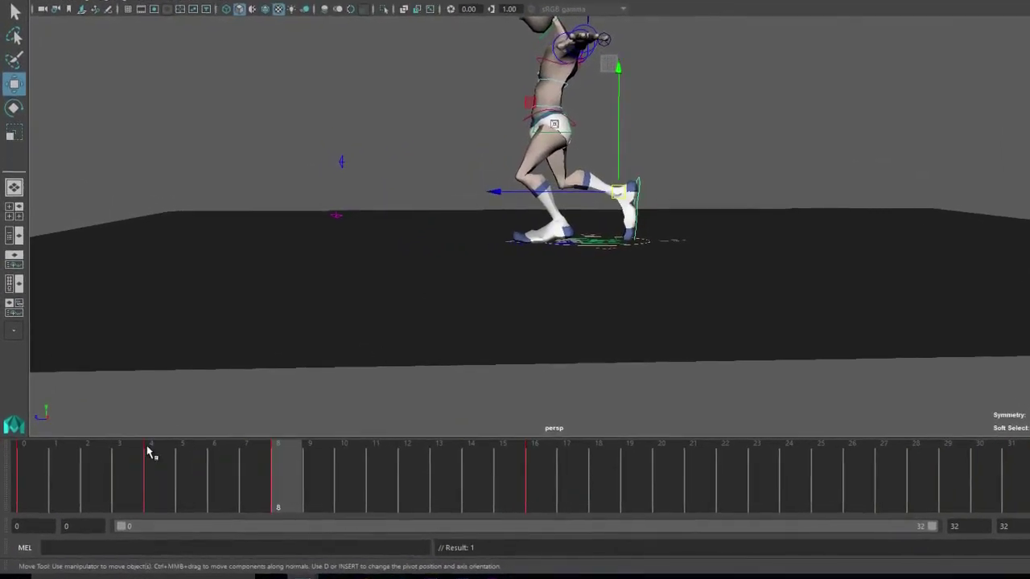
Try carrying the right foot's frame 4 pose over to frame 8 and rotating the foot there
{"action": "left_click", "coordinate": [148, 452]}
{"action": "left_click", "coordinate": [278, 475]}
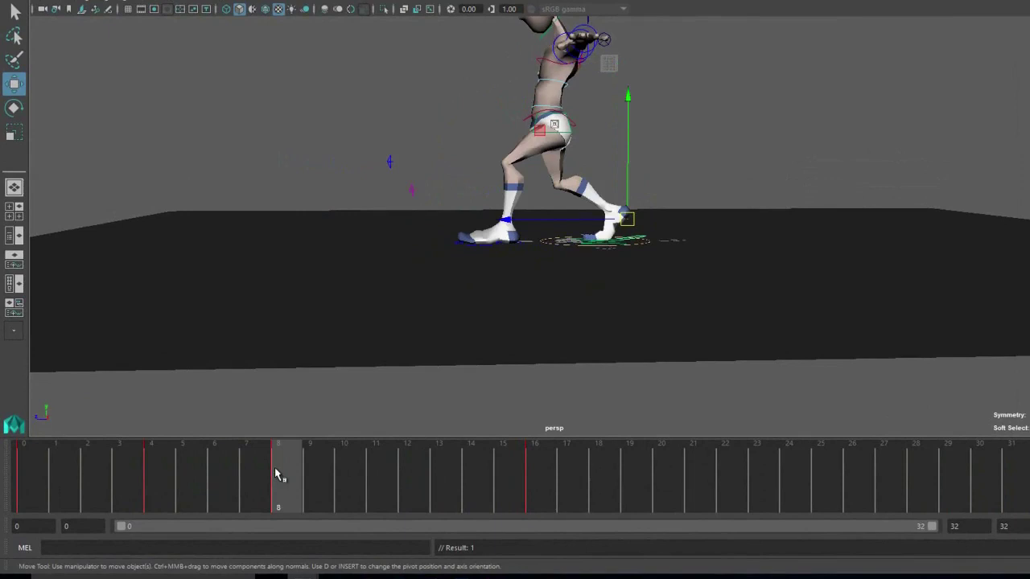
{"action": "left_click", "coordinate": [841, 226]}
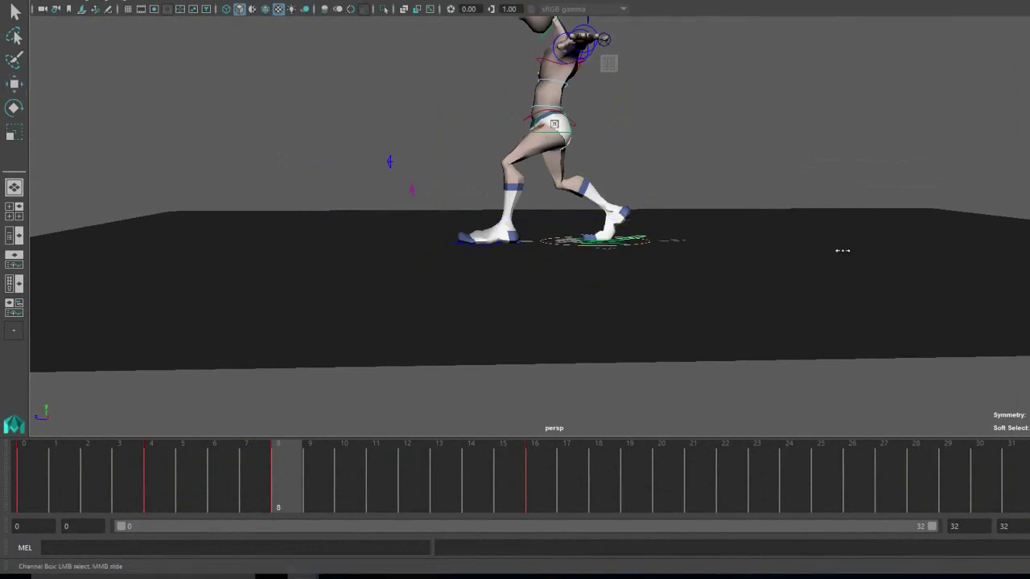
{"action": "key", "text": "e"}
{"action": "key", "text": "ctrl+z"}
{"action": "key", "text": "ctrl+z"}
{"action": "key", "text": "ctrl+z"}
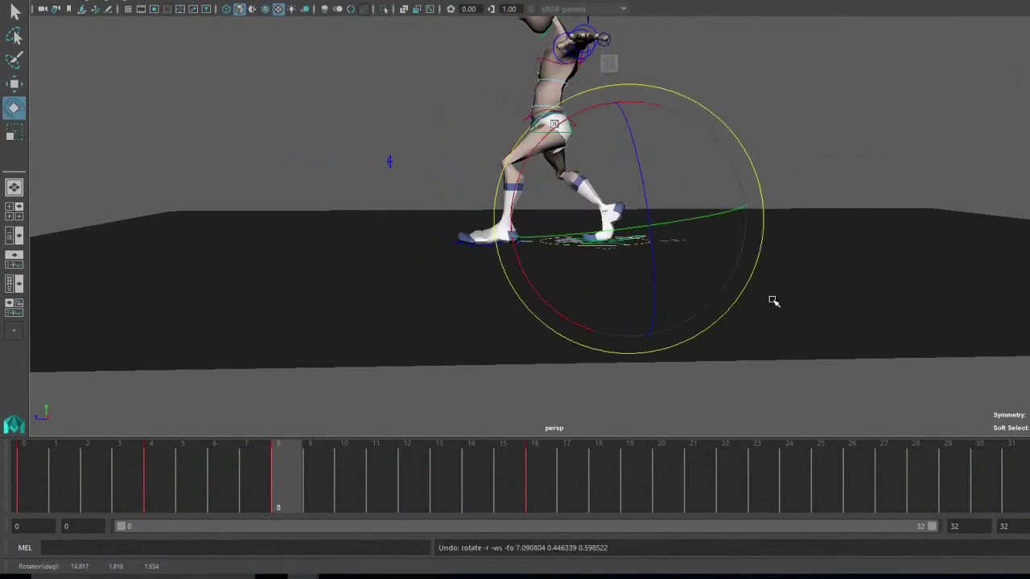
{"action": "key", "text": "ctrl+z"}
{"action": "key", "text": "ctrl+z"}
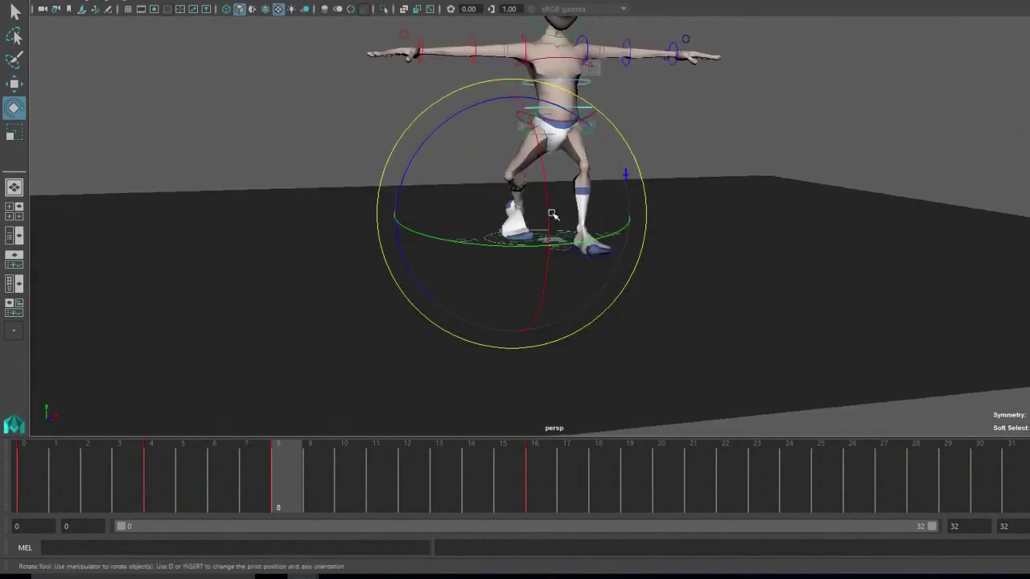
Check the right knee control at frames 0, 4 and 8, and straighten the right foot's ball roll at frame 8
{"action": "key", "text": "alt+shift+v"}
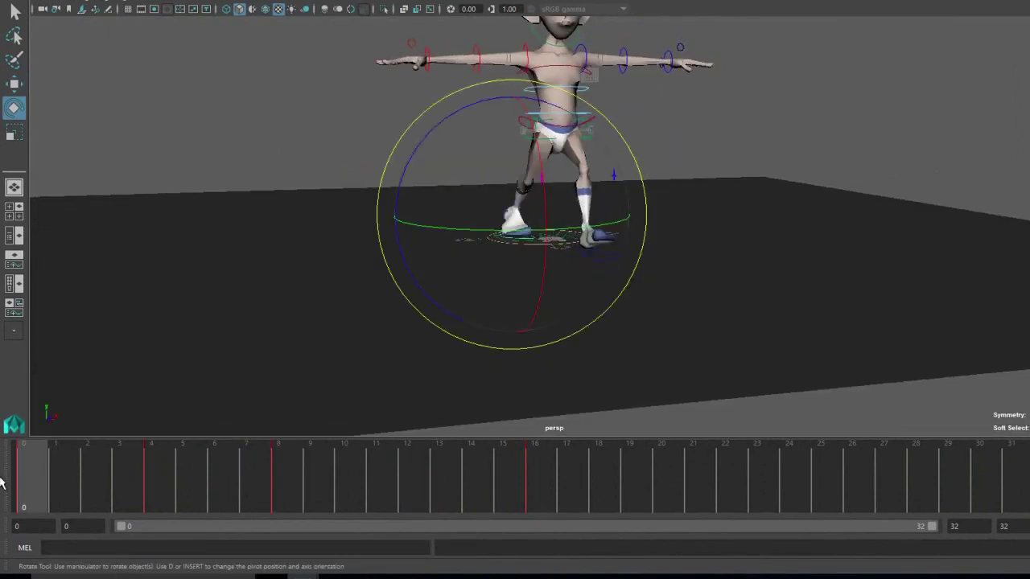
{"action": "key", "text": "w"}
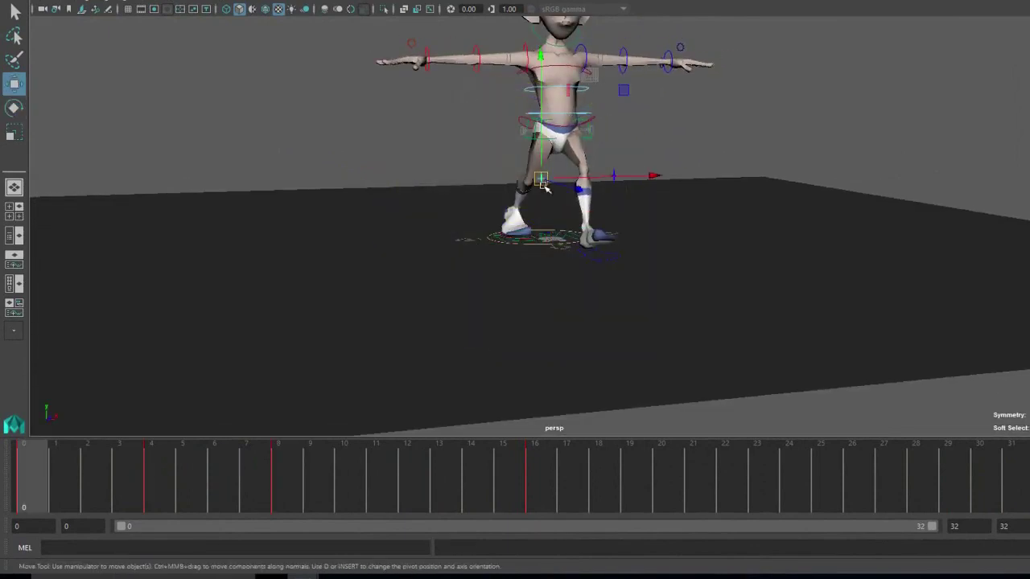
{"action": "left_click", "coordinate": [165, 478]}
{"action": "left_click", "coordinate": [288, 485]}
{"action": "left_click_drag", "start_coordinate": [618, 256], "coordinate": [605, 229]}
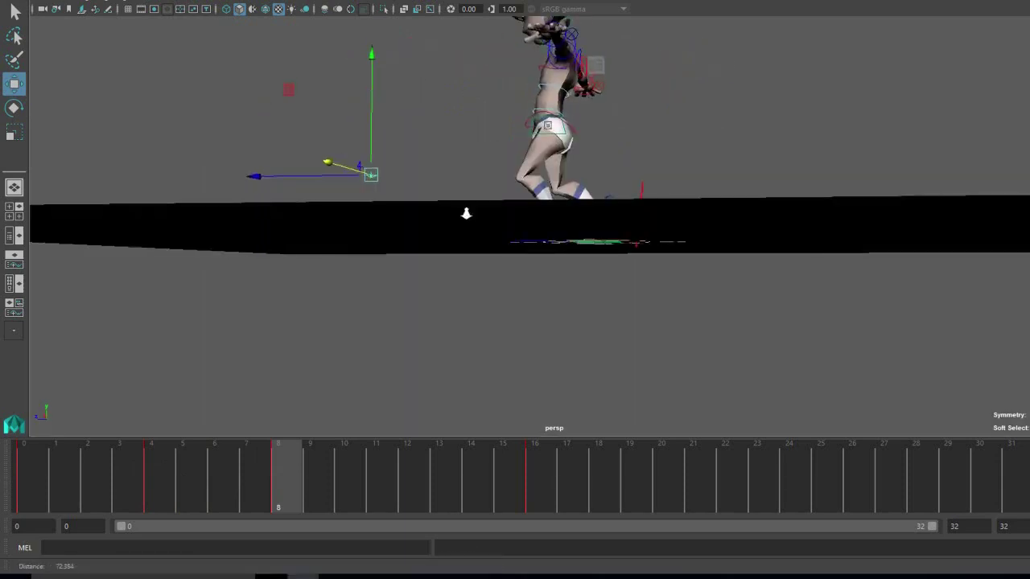
{"action": "left_click_drag", "start_coordinate": [466, 212], "coordinate": [611, 240], "text": "alt"}
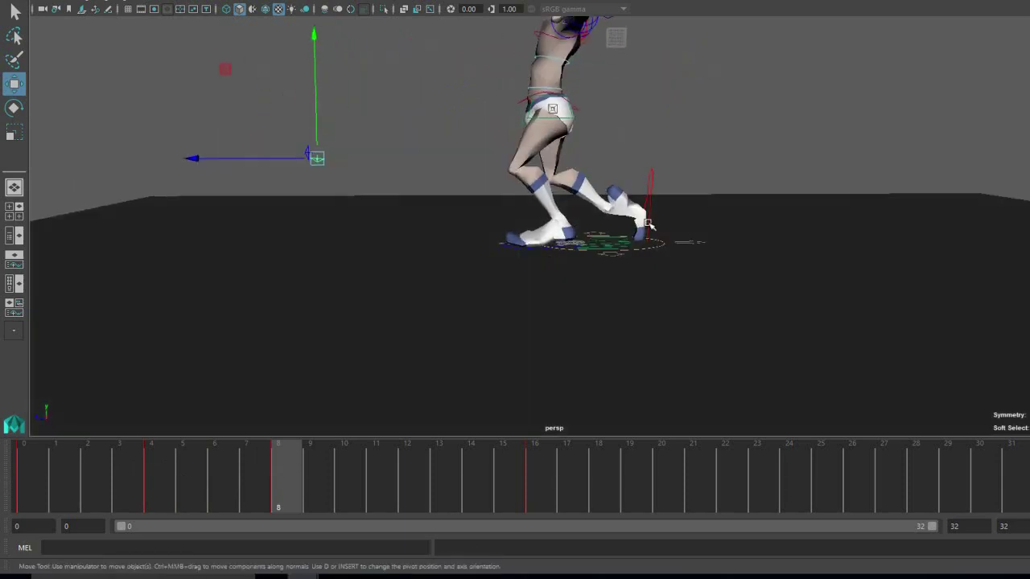
{"action": "left_click_drag", "start_coordinate": [210, 470], "coordinate": [277, 474]}
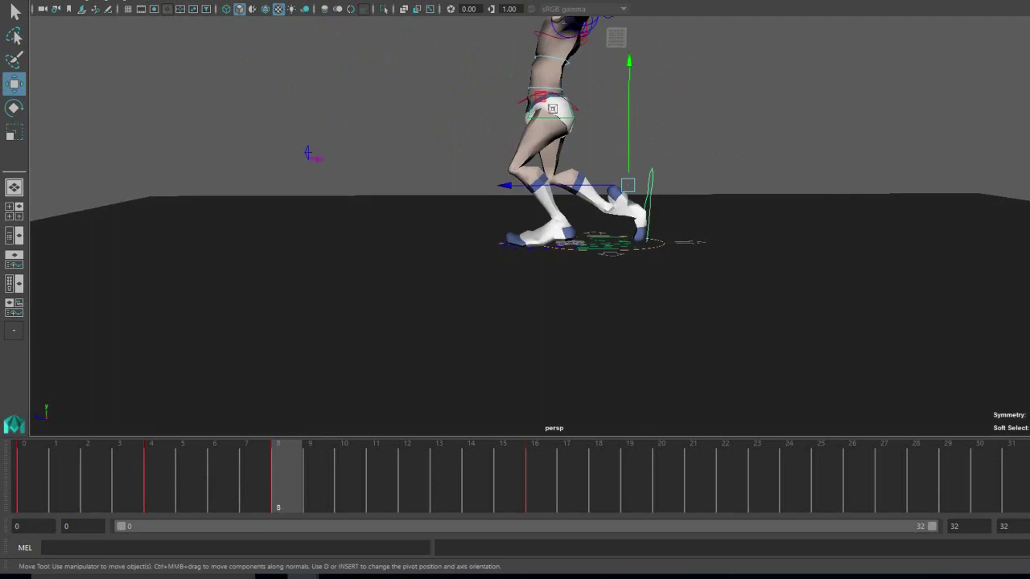
{"action": "key", "text": "s"}
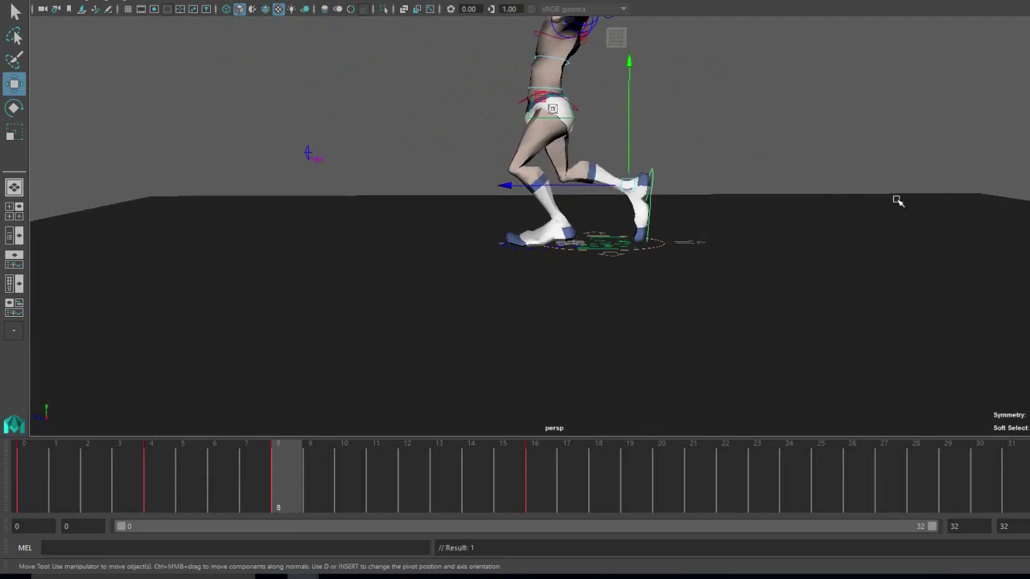
Try another right foot rotation at frame 8, starting from the flatter frame 4 pose
{"action": "left_click_drag", "start_coordinate": [215, 480], "coordinate": [282, 474]}
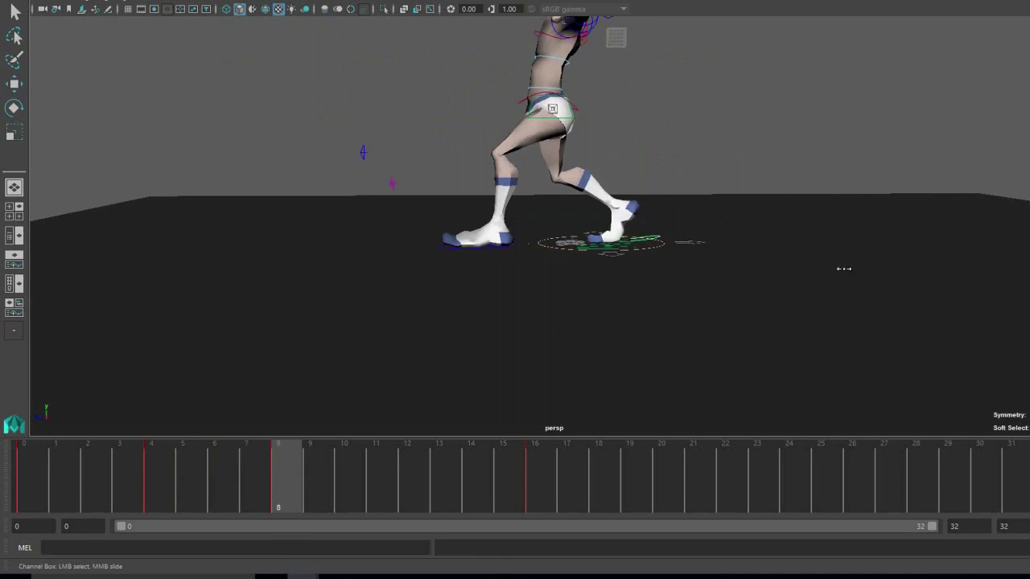
{"action": "key", "text": "e"}
{"action": "middle_click_drag", "start_coordinate": [796, 297], "coordinate": [808, 324]}
{"action": "key", "text": "ctrl+z"}
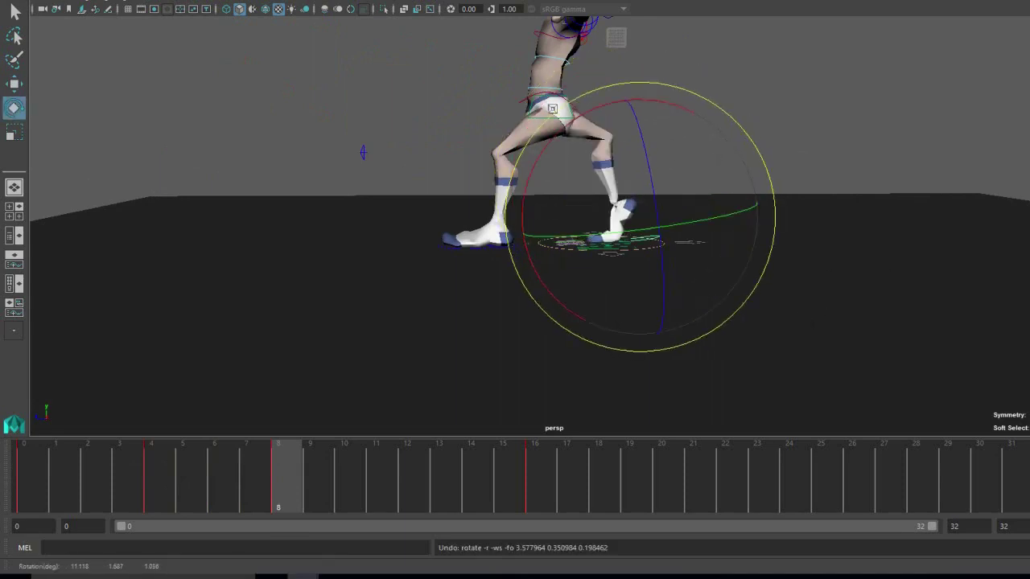
{"action": "key", "text": "ctrl+z"}
{"action": "key", "text": "ctrl+z"}
Shift the right foot control sideways in a front view and compare its poses at frames 4 and 8
{"action": "left_click_drag", "start_coordinate": [636, 260], "coordinate": [728, 310], "text": "alt"}
{"action": "left_click_drag", "start_coordinate": [451, 318], "coordinate": [499, 284], "text": "alt"}
{"action": "key", "text": "w"}
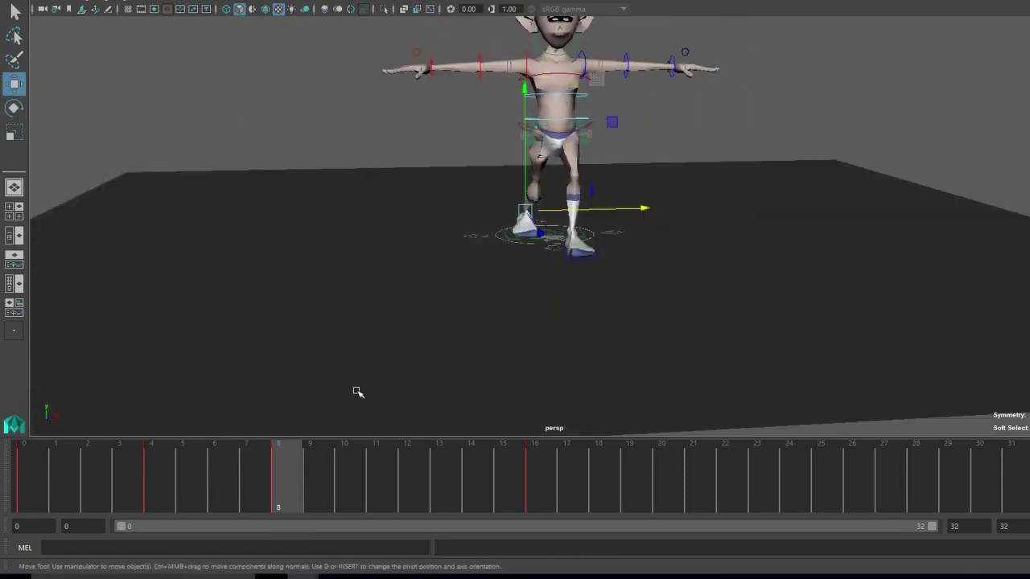
{"action": "left_click", "coordinate": [158, 487]}
{"action": "left_click_drag", "start_coordinate": [473, 242], "coordinate": [592, 233], "text": "alt"}
{"action": "left_click", "coordinate": [638, 216]}
{"action": "left_click", "coordinate": [281, 481]}
Key the right foot control at frame 0 and copy that pose to frame 4
{"action": "left_click_drag", "start_coordinate": [362, 266], "coordinate": [634, 210], "text": "alt"}
{"action": "left_click_drag", "start_coordinate": [145, 462], "coordinate": [30, 484]}
{"action": "key", "text": "s"}
{"action": "middle_click_drag", "start_coordinate": [30, 483], "coordinate": [158, 480]}
{"action": "key", "text": "e"}
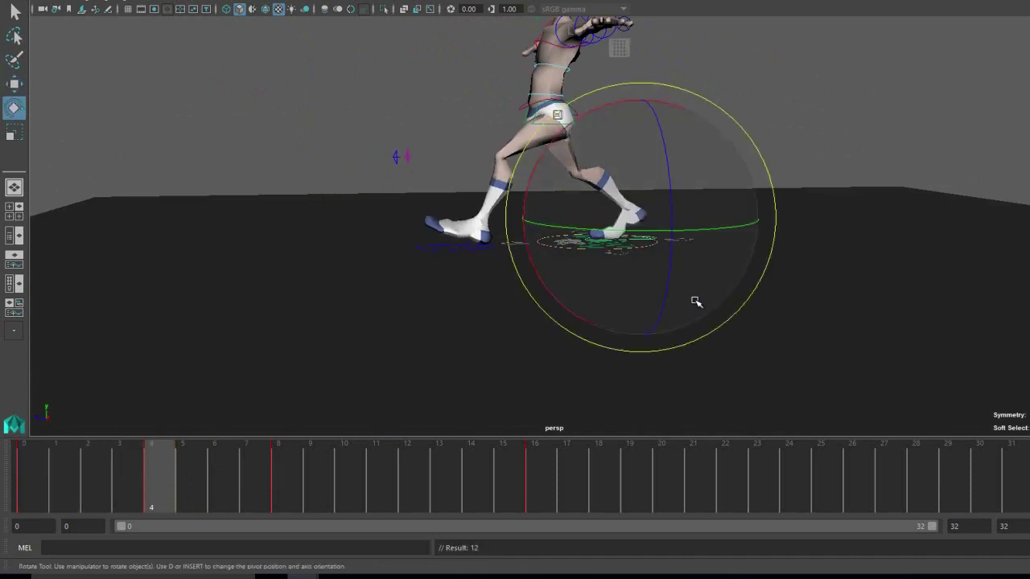
Adjust the right foot's ball roll at frame 0 and rotate the foot about 3.59 degrees around X at frame 4
{"action": "left_click", "coordinate": [32, 487]}
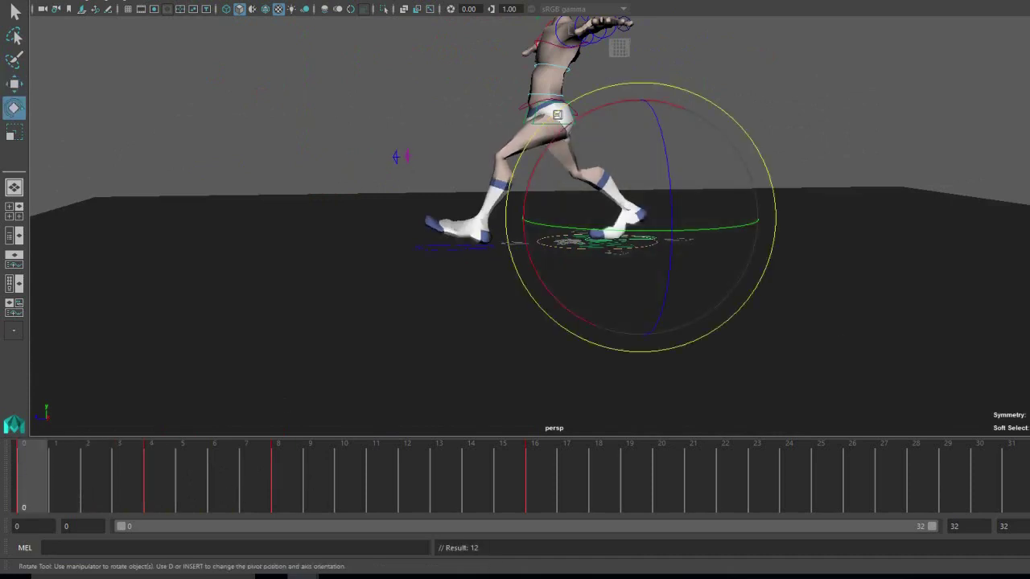
{"action": "left_click", "coordinate": [1029, 201]}
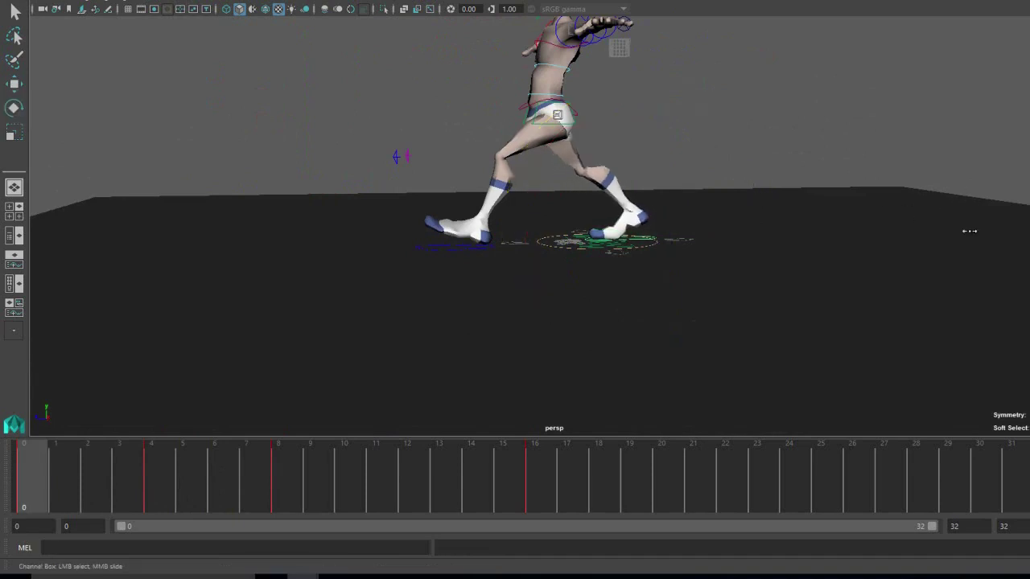
{"action": "left_click", "coordinate": [149, 480]}
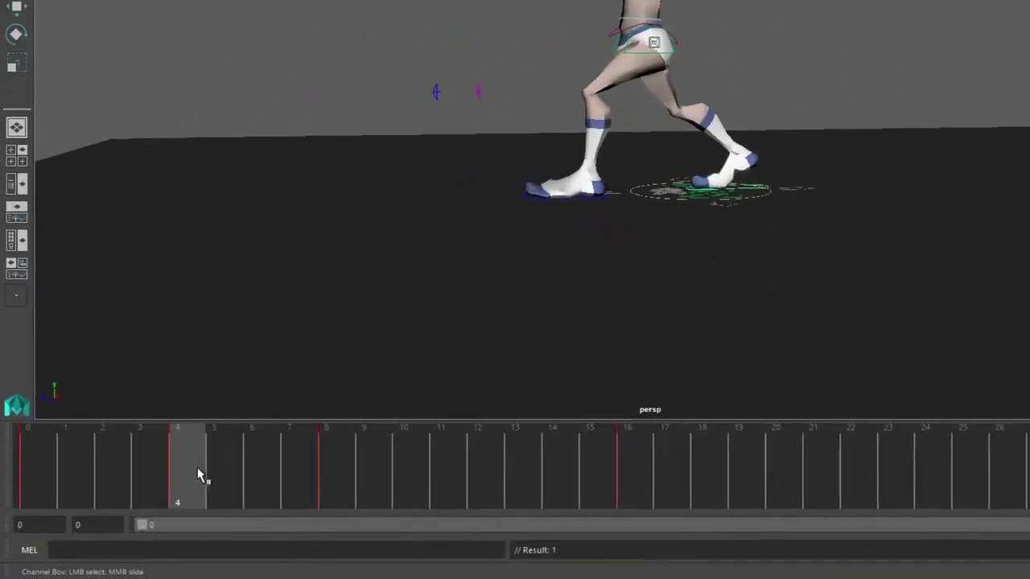
{"action": "key", "text": "e"}
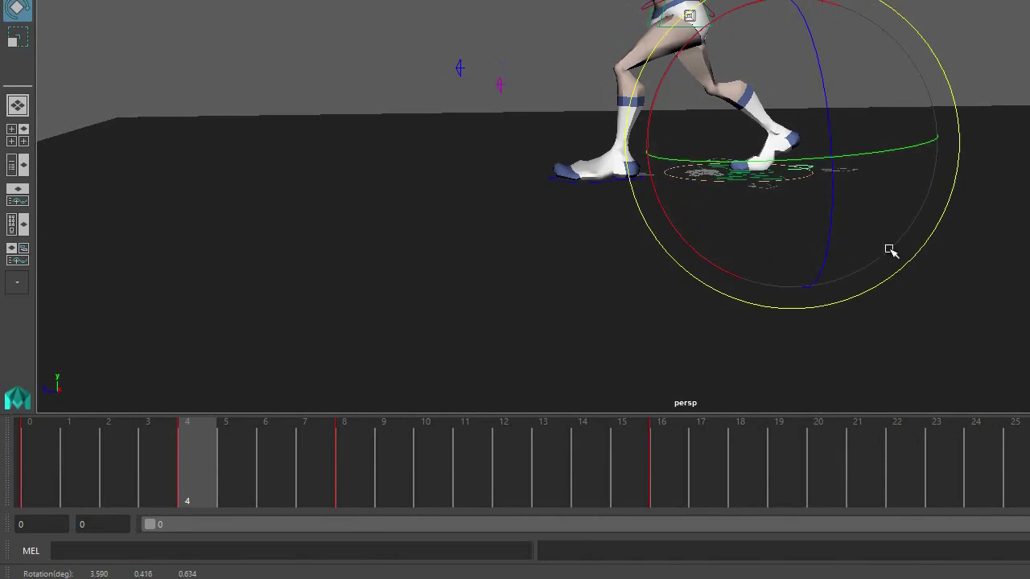
Raise the right foot off the ground at frame 8, bend it at the ball and review the motion from frame 0
{"action": "left_click_drag", "start_coordinate": [114, 490], "coordinate": [346, 469]}
{"action": "key", "text": "w"}
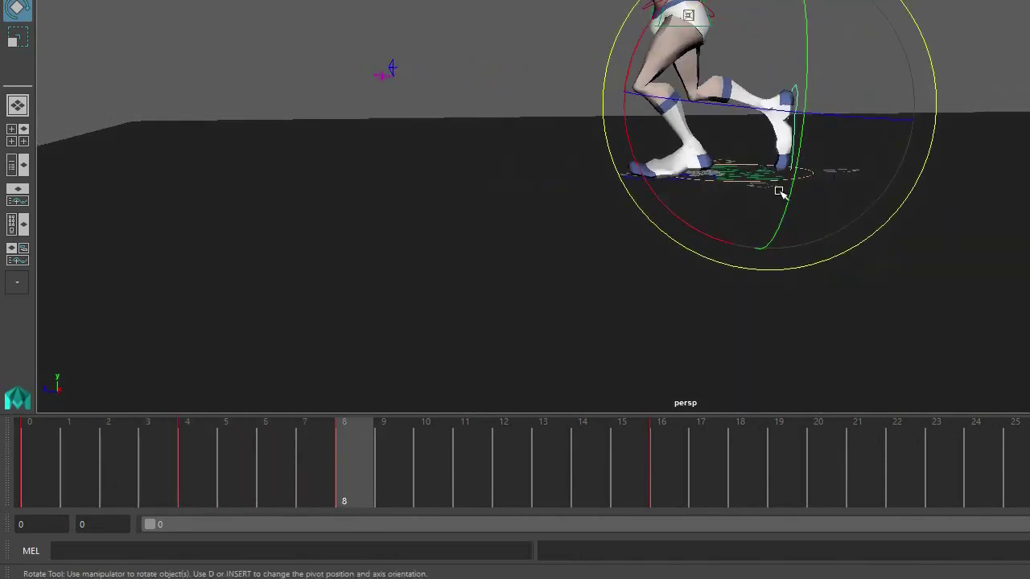
{"action": "left_click_drag", "start_coordinate": [776, 102], "coordinate": [765, 75]}
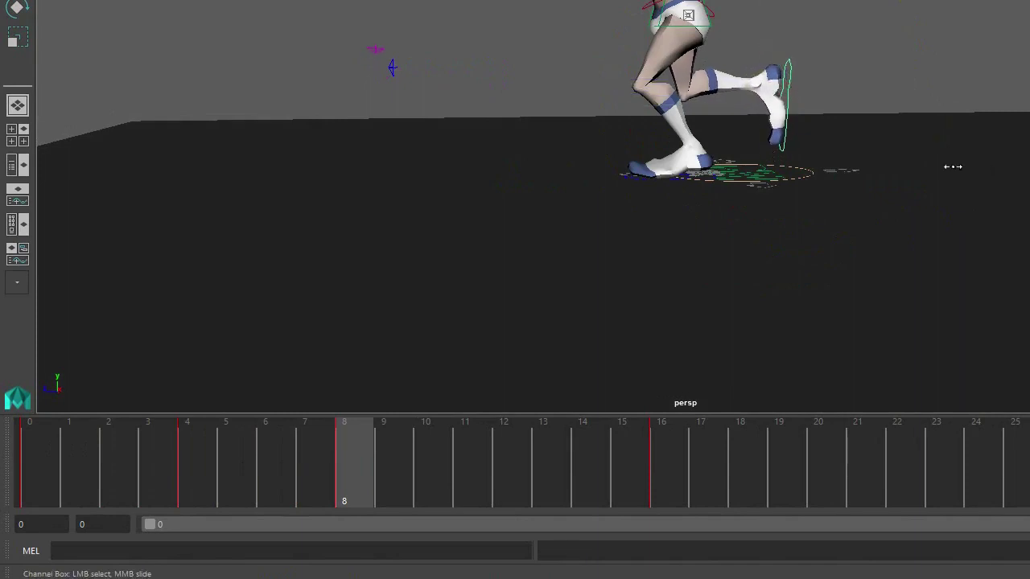
{"action": "left_click_drag", "start_coordinate": [262, 464], "coordinate": [193, 449]}
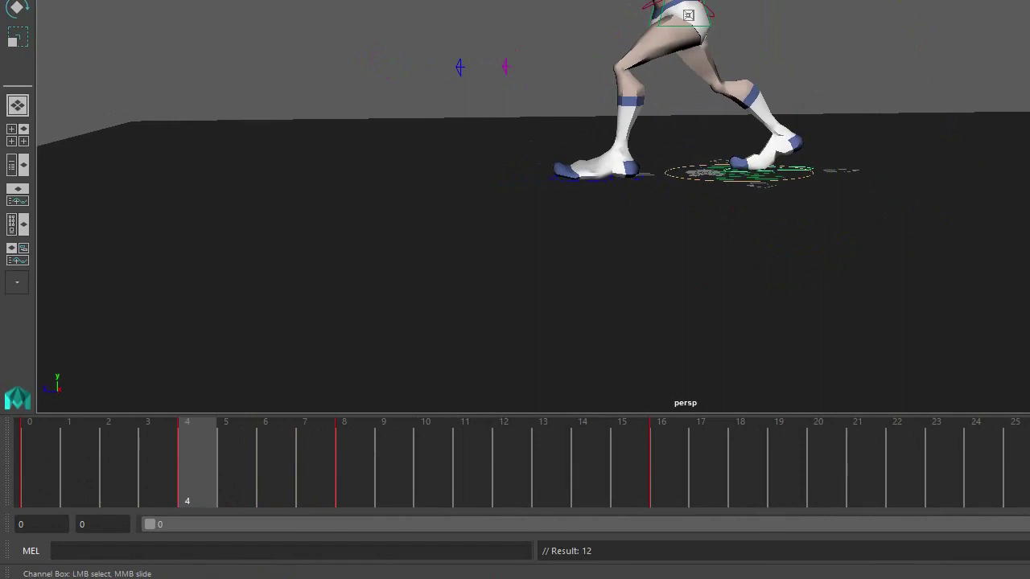
{"action": "left_click_drag", "start_coordinate": [35, 492], "coordinate": [362, 462]}
Try rotating the right foot further at frame 8 and raising the right knee control, checking the motion up to frame 12
{"action": "key", "text": "e"}
{"action": "middle_click_drag", "start_coordinate": [955, 297], "coordinate": [975, 254]}
{"action": "middle_click_drag", "start_coordinate": [909, 251], "coordinate": [890, 274]}
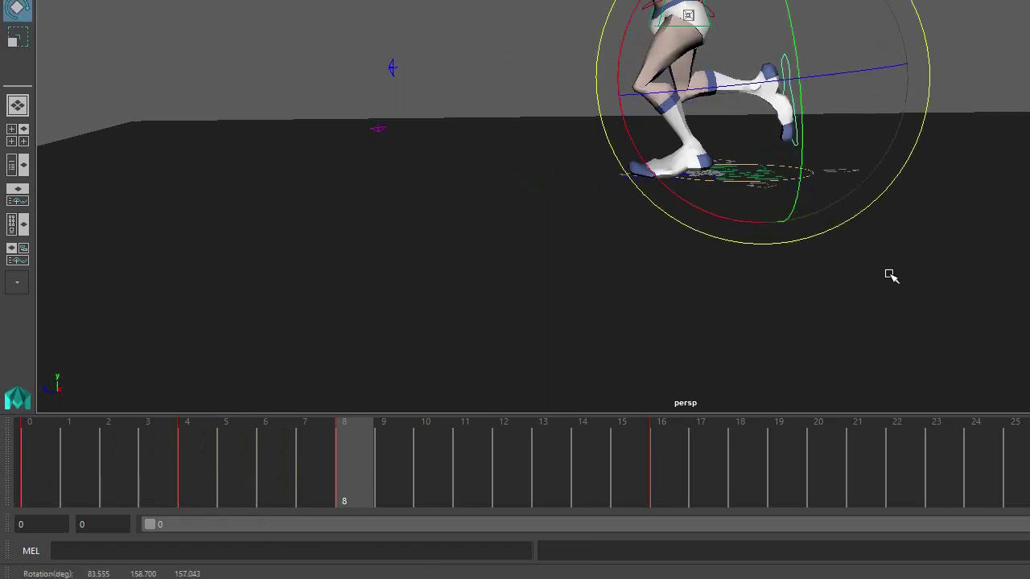
{"action": "key", "text": "w"}
{"action": "left_click_drag", "start_coordinate": [376, 138], "coordinate": [375, 100]}
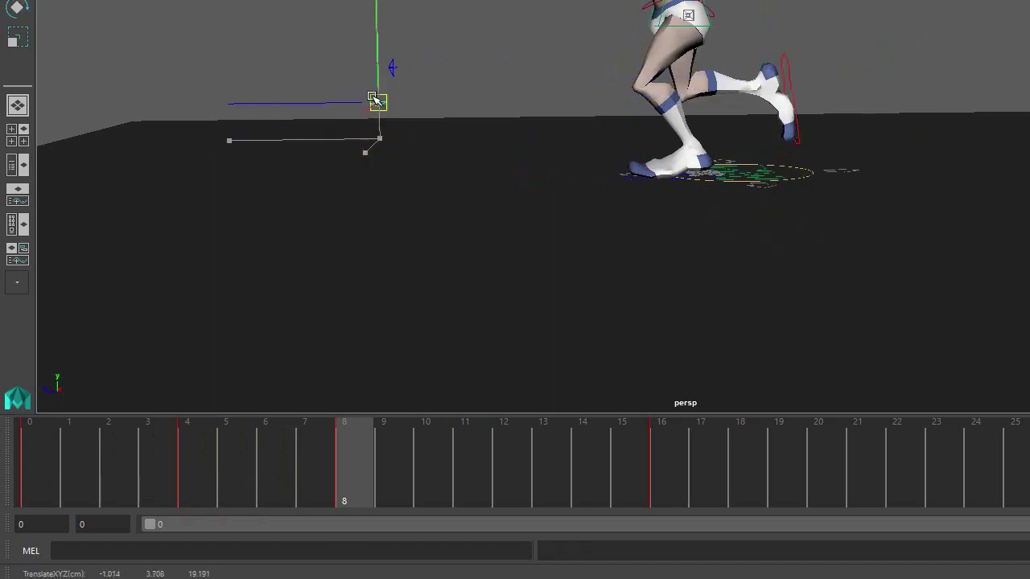
{"action": "left_click_drag", "start_coordinate": [171, 462], "coordinate": [527, 471]}
{"action": "key", "text": "ctrl+z"}
{"action": "key", "text": "ctrl+z"}
{"action": "key", "text": "ctrl+z"}
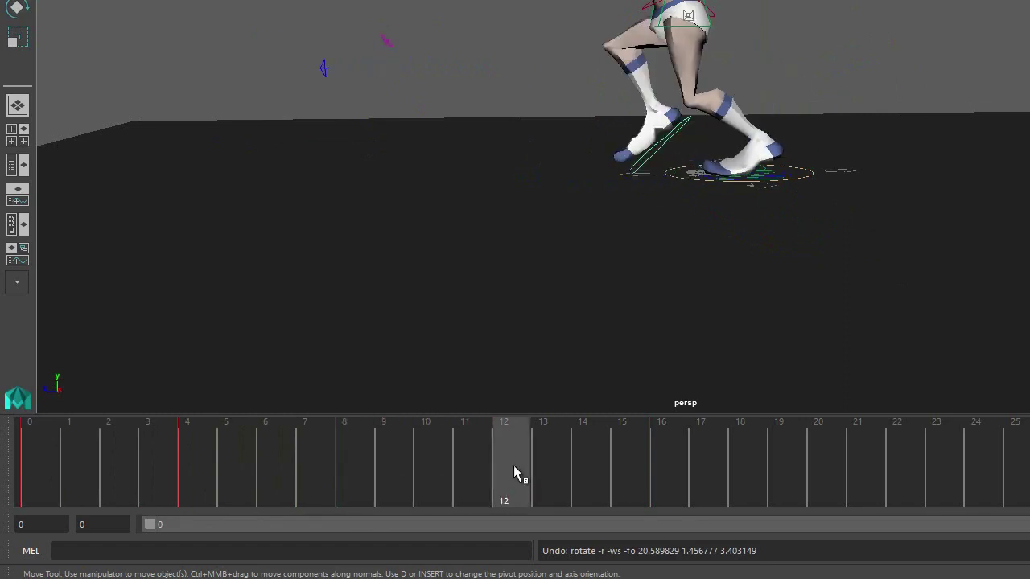
Move the right foot forward behind the supporting leg at frame 8 and key the foot control
{"action": "left_click", "coordinate": [362, 443]}
{"action": "left_click_drag", "start_coordinate": [660, 83], "coordinate": [611, 80]}
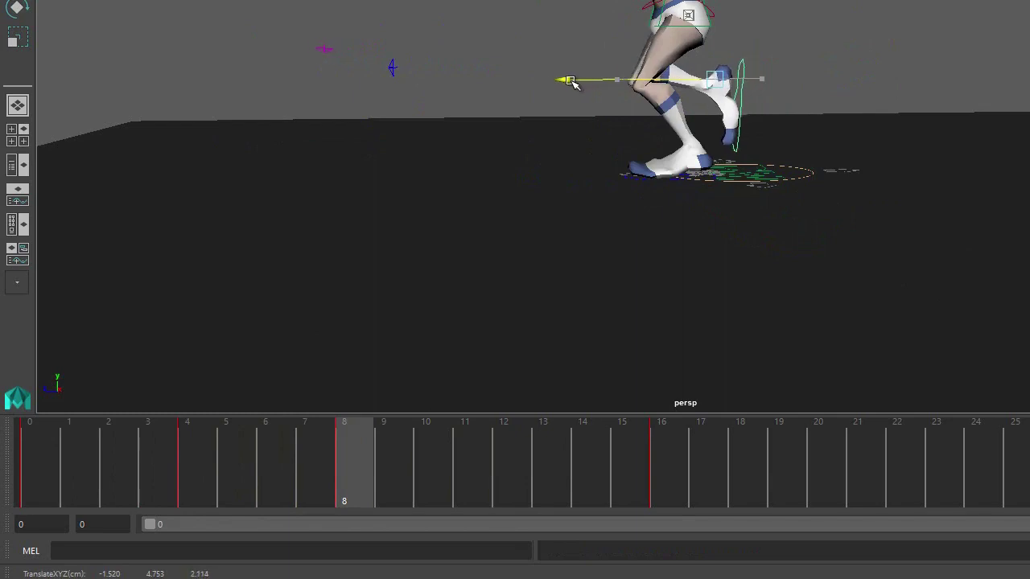
{"action": "left_click_drag", "start_coordinate": [566, 84], "coordinate": [578, 84]}
{"action": "key", "text": "s"}
{"action": "left_click_drag", "start_coordinate": [30, 479], "coordinate": [212, 475]}
{"action": "mouse_move", "coordinate": [645, 146]}
{"action": "left_mouse_down"}
{"action": "mouse_move", "coordinate": [654, 146]}
{"action": "mouse_move", "coordinate": [632, 149]}
{"action": "left_mouse_up"}
{"action": "key", "text": "ctrl+z"}
{"action": "key", "text": "s"}
Set the right foot's Roll Ball and Roll Heel to 0 at frame 12 and compare with frame 8
{"action": "left_click_drag", "start_coordinate": [184, 462], "coordinate": [501, 465]}
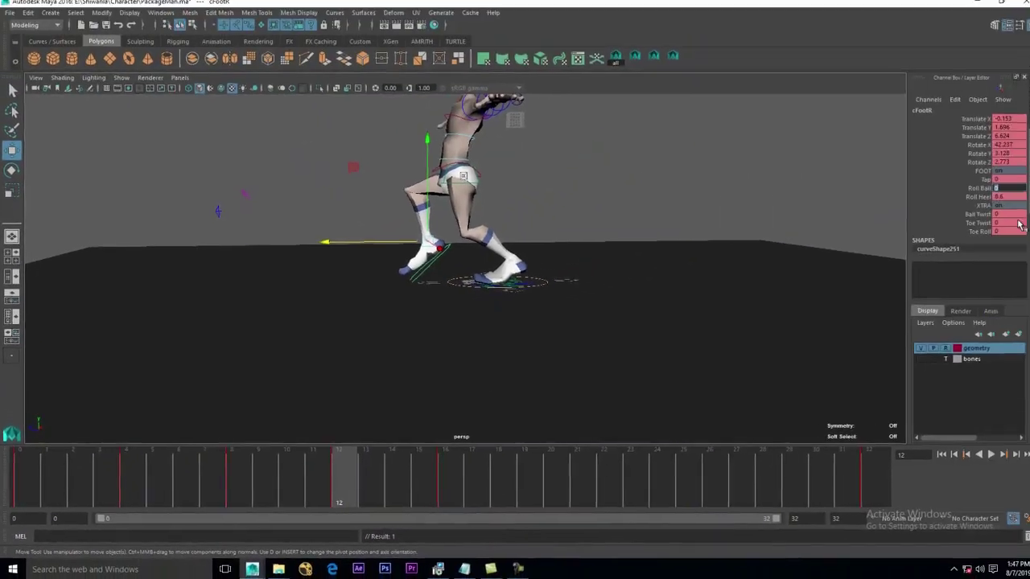
{"action": "left_click", "coordinate": [995, 201]}
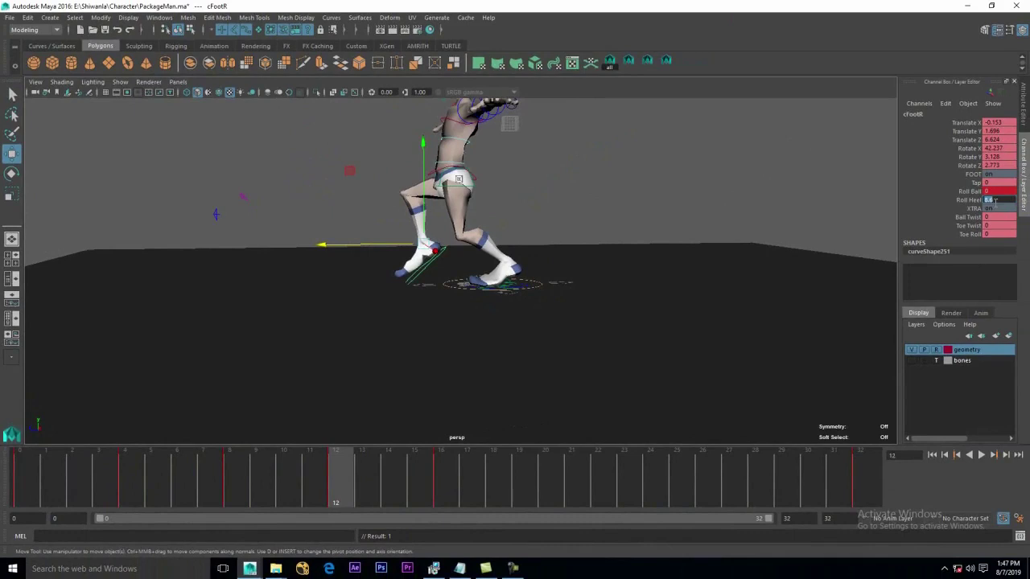
{"action": "left_click_drag", "start_coordinate": [281, 448], "coordinate": [230, 488]}
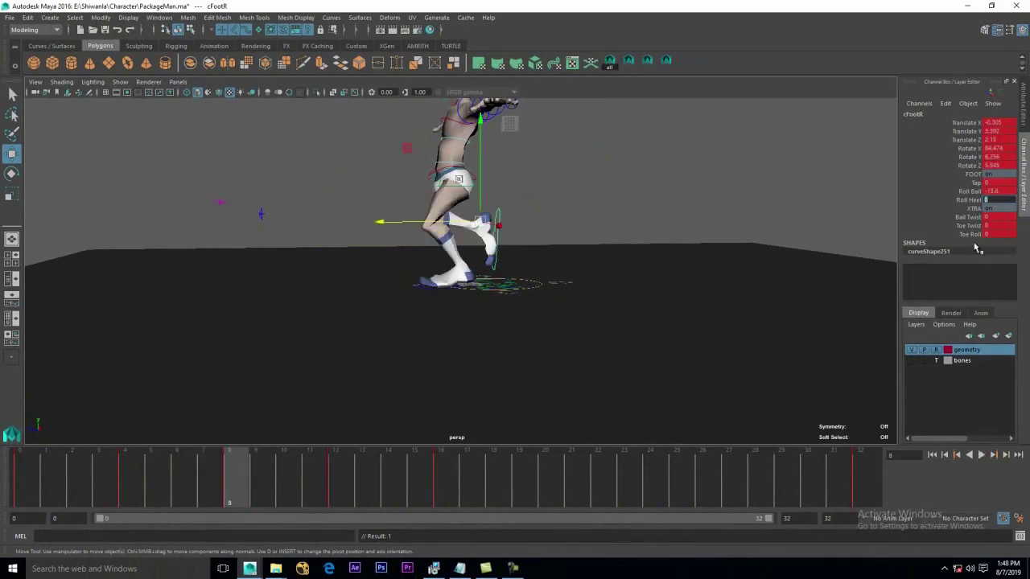
{"action": "mouse_move", "coordinate": [344, 461]}
{"action": "left_mouse_down"}
{"action": "mouse_move", "coordinate": [325, 480]}
{"action": "mouse_move", "coordinate": [357, 480]}
{"action": "mouse_move", "coordinate": [347, 479]}
{"action": "left_mouse_up"}
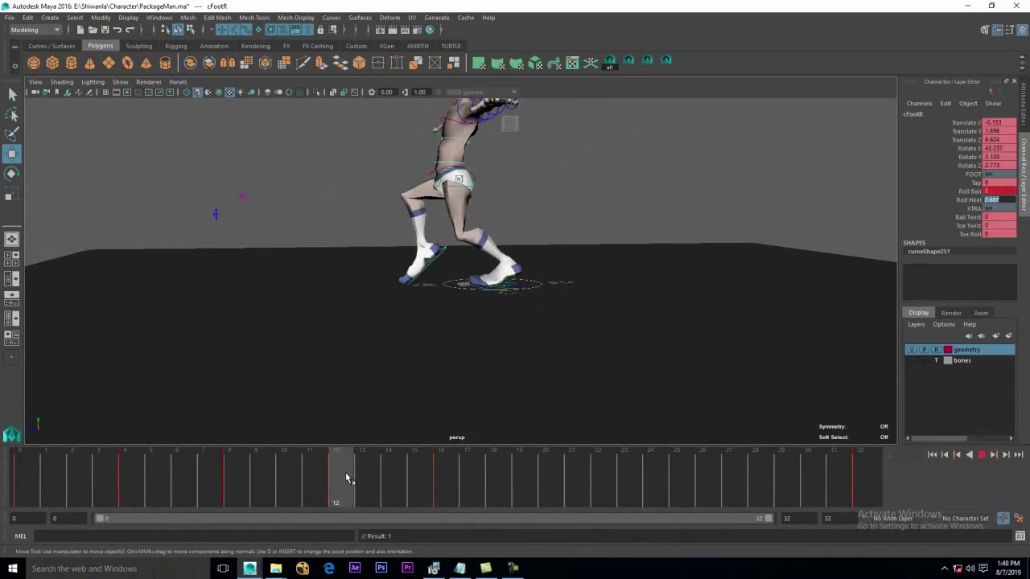
Raise the right foot to Translate Y 2.151 and move it forward to Translate Z 8.378 at frame 12, then play the motion
{"action": "left_click_drag", "start_coordinate": [427, 226], "coordinate": [423, 217]}
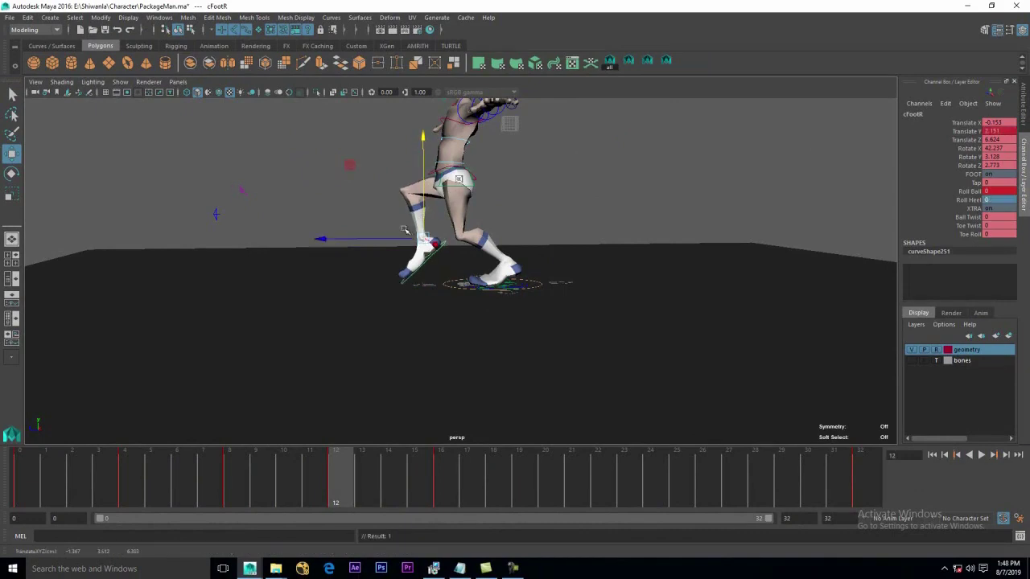
{"action": "left_click_drag", "start_coordinate": [382, 244], "coordinate": [354, 239]}
{"action": "key", "text": "alt+v"}
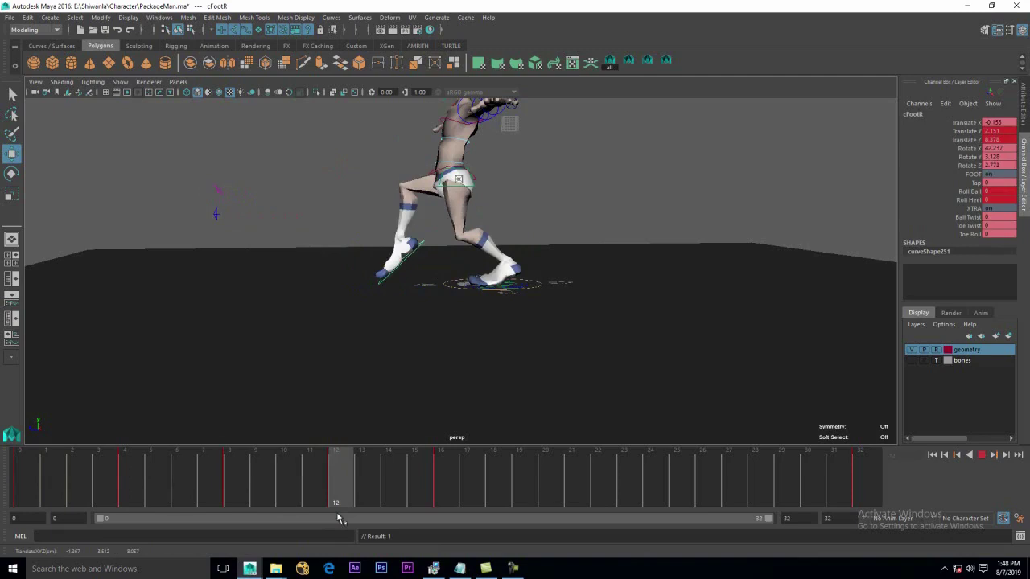
Lay the right foot flat on the ground at frame 20 and slide it backward from its frame 16 contact pose
{"action": "mouse_move", "coordinate": [2, 474]}
{"action": "left_mouse_down"}
{"action": "mouse_move", "coordinate": [188, 473]}
{"action": "mouse_move", "coordinate": [421, 495]}
{"action": "mouse_move", "coordinate": [62, 467]}
{"action": "mouse_move", "coordinate": [336, 459]}
{"action": "mouse_move", "coordinate": [500, 486]}
{"action": "mouse_move", "coordinate": [19, 482]}
{"action": "left_mouse_up"}
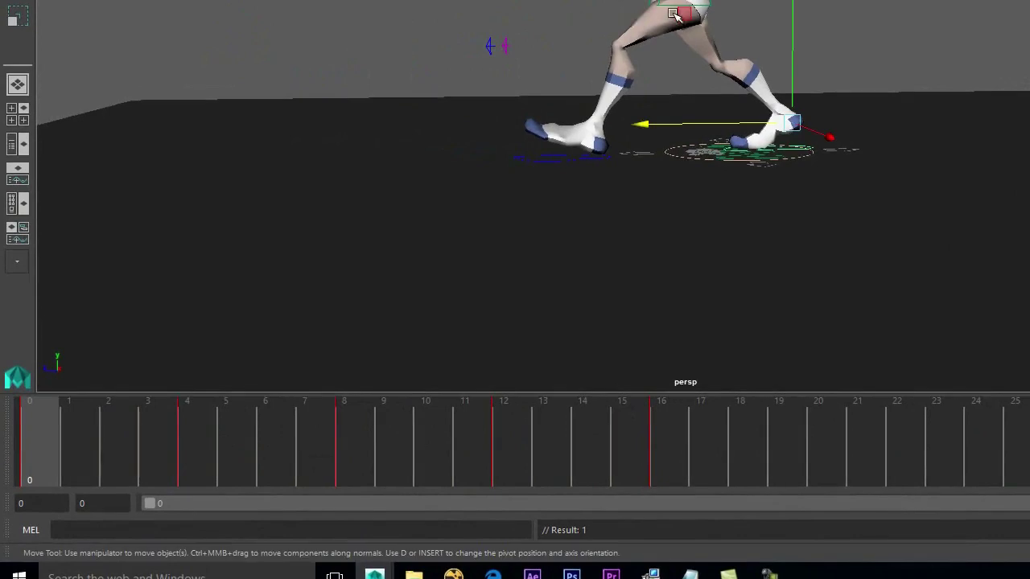
{"action": "left_click_drag", "start_coordinate": [661, 459], "coordinate": [529, 450]}
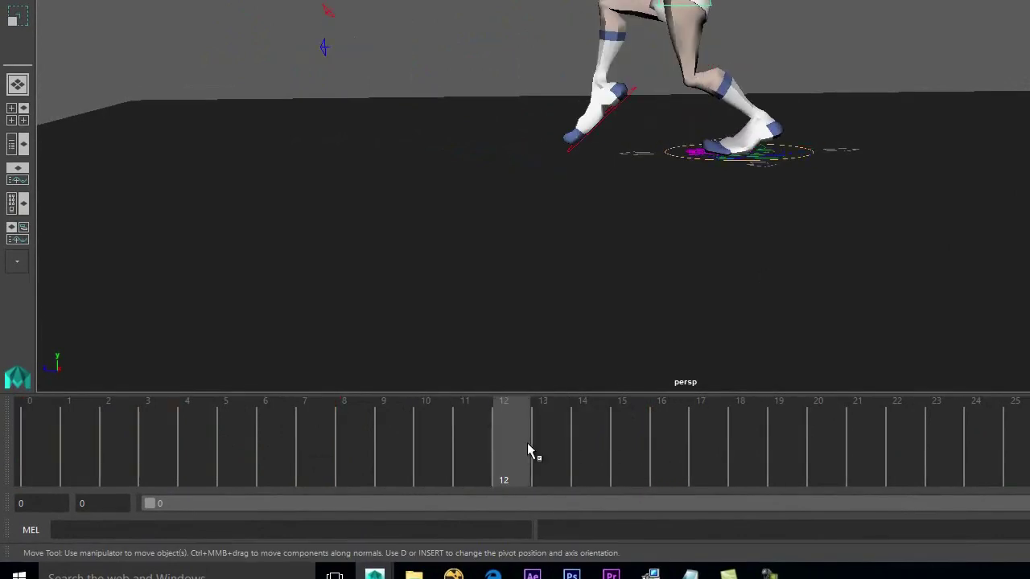
{"action": "left_click_drag", "start_coordinate": [486, 448], "coordinate": [497, 424]}
{"action": "left_click", "coordinate": [593, 154]}
{"action": "left_click_drag", "start_coordinate": [529, 477], "coordinate": [659, 431]}
{"action": "key", "text": "s"}
{"action": "left_click_drag", "start_coordinate": [741, 439], "coordinate": [819, 439]}
{"action": "key", "text": "Return"}
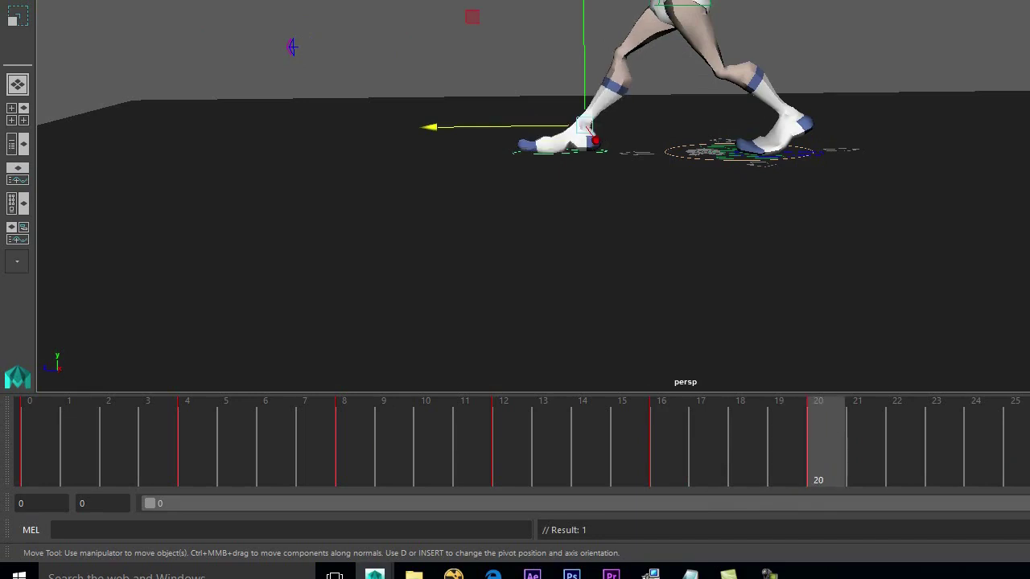
{"action": "middle_click_drag", "start_coordinate": [410, 118], "coordinate": [468, 117]}
Set the left foot's Roll Ball to -38.8 at frame 20 and shift the foot to Translate Z -1.941
{"action": "left_click", "coordinate": [793, 155]}
{"action": "left_click_drag", "start_coordinate": [795, 153], "coordinate": [784, 188], "text": "alt"}
{"action": "left_click", "coordinate": [666, 447]}
{"action": "left_click_drag", "start_coordinate": [666, 441], "coordinate": [825, 441]}
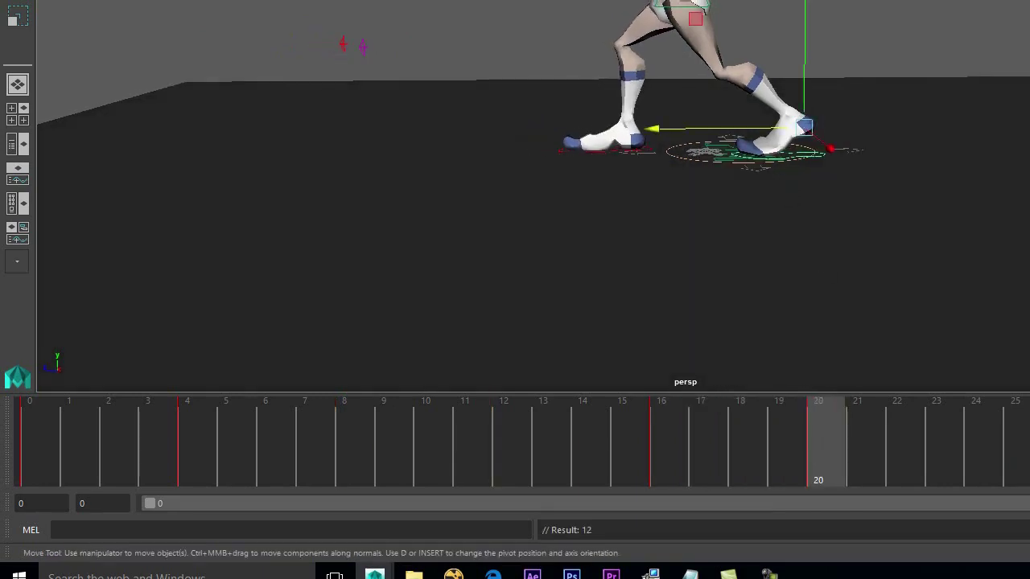
{"action": "middle_click_drag", "start_coordinate": [1026, 158], "coordinate": [957, 160]}
{"action": "key", "text": "w"}
{"action": "left_click_drag", "start_coordinate": [646, 130], "coordinate": [663, 128]}
Lift the left foot to Translate Y 2.29 at frame 24, tilt it and set Roll Ball to 0
{"action": "left_click_drag", "start_coordinate": [615, 446], "coordinate": [975, 447]}
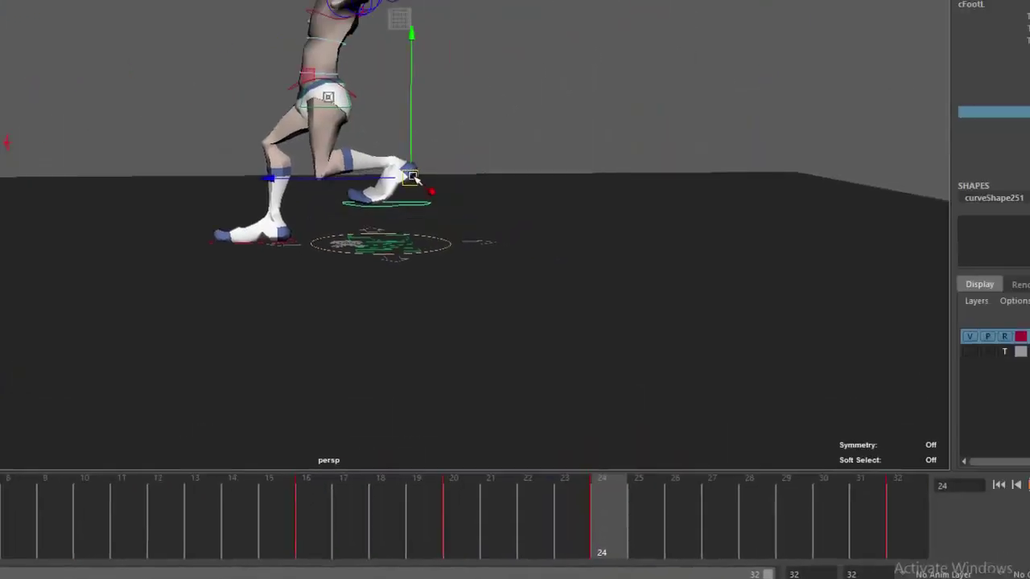
{"action": "key", "text": "e"}
{"action": "left_click_drag", "start_coordinate": [454, 280], "coordinate": [466, 118]}
{"action": "left_click", "coordinate": [1000, 133]}
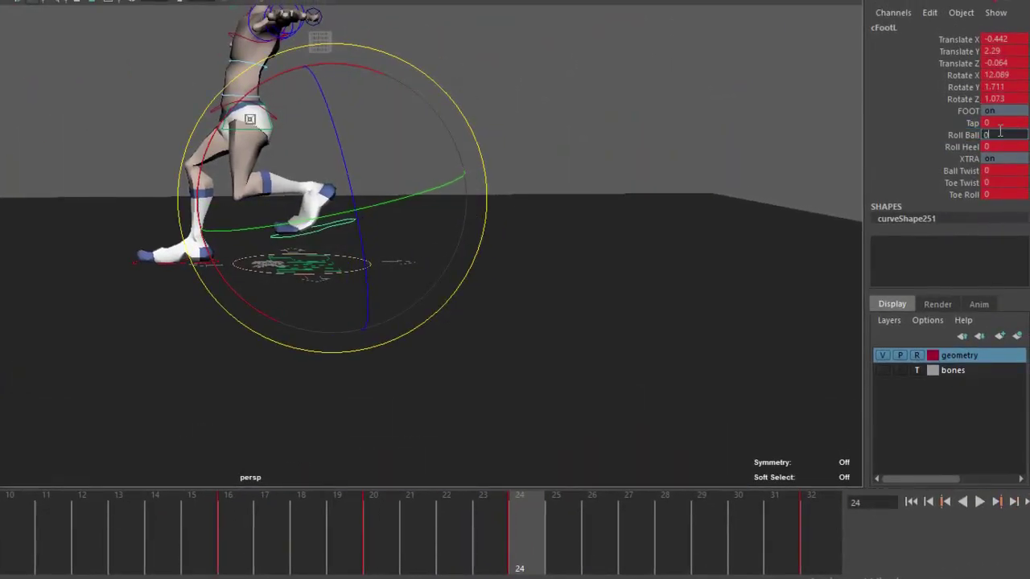
{"action": "key", "text": "Return"}
Rotate the left foot toe-down at frame 24 and raise it further behind the supporting leg to Translate Y 2.651
{"action": "left_click_drag", "start_coordinate": [445, 297], "coordinate": [332, 194]}
{"action": "key", "text": "w"}
{"action": "middle_click_drag", "start_coordinate": [593, 277], "coordinate": [479, 272]}
{"action": "key", "text": "e"}
{"action": "middle_click_drag", "start_coordinate": [497, 332], "coordinate": [517, 309]}
Move the left knee control at frame 24 to Translate X 2.154, Y 13.019 and Z -2.233
{"action": "left_click_drag", "start_coordinate": [518, 310], "coordinate": [217, 200], "text": "alt"}
{"action": "key", "text": "w"}
{"action": "left_click", "coordinate": [189, 442]}
{"action": "left_click_drag", "start_coordinate": [295, 183], "coordinate": [241, 202]}
{"action": "left_click_drag", "start_coordinate": [242, 202], "coordinate": [150, 237], "text": "alt"}
{"action": "left_click_drag", "start_coordinate": [68, 196], "coordinate": [48, 193]}
{"action": "left_click_drag", "start_coordinate": [48, 193], "coordinate": [316, 298], "text": "alt"}
{"action": "right_click_drag", "start_coordinate": [317, 299], "coordinate": [354, 362], "text": "alt"}
{"action": "mouse_move", "coordinate": [354, 362]}
{"action": "left_mouse_down", "text": "alt"}
{"action": "mouse_move", "coordinate": [346, 322]}
{"action": "mouse_move", "coordinate": [345, 367]}
{"action": "left_mouse_up", "text": "alt"}
{"action": "right_click_drag", "start_coordinate": [345, 368], "coordinate": [358, 353], "text": "alt"}
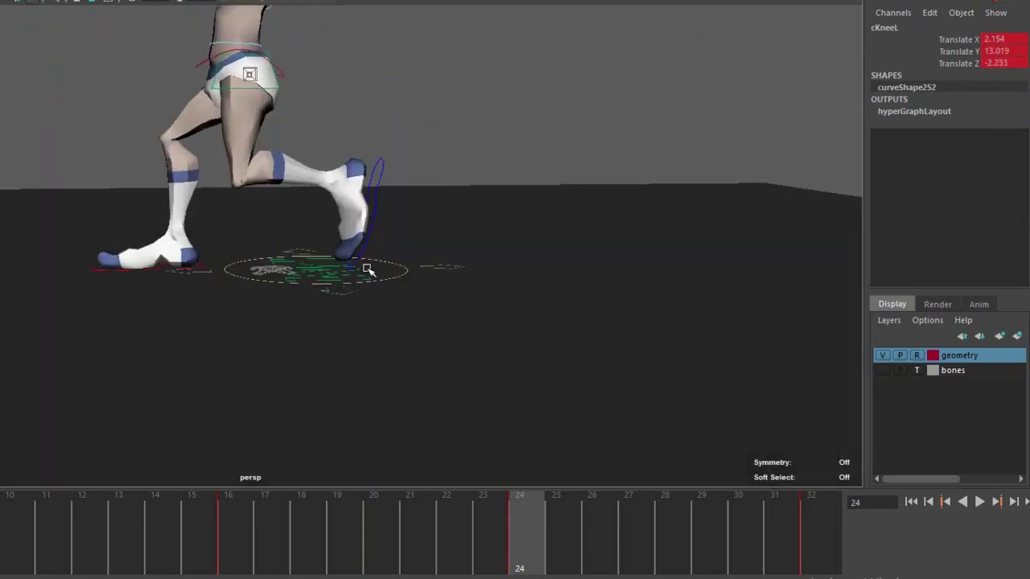
Set the left foot's Roll Ball to -15.1 at frame 24, adjust its rotation and check the motion from frame 20
{"action": "left_click", "coordinate": [364, 252]}
{"action": "left_click", "coordinate": [962, 134]}
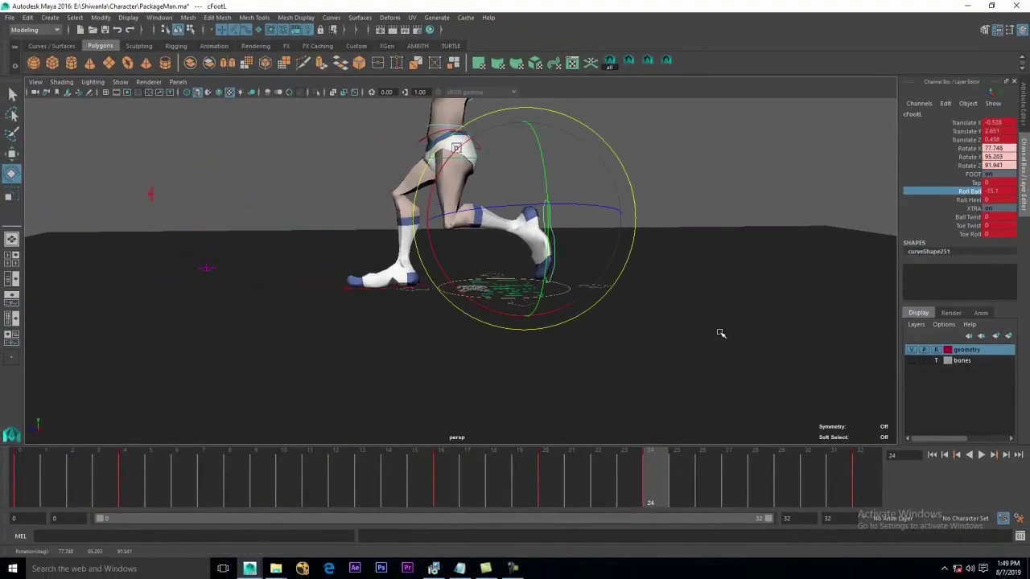
{"action": "left_click_drag", "start_coordinate": [527, 504], "coordinate": [651, 486]}
{"action": "key", "text": "w"}
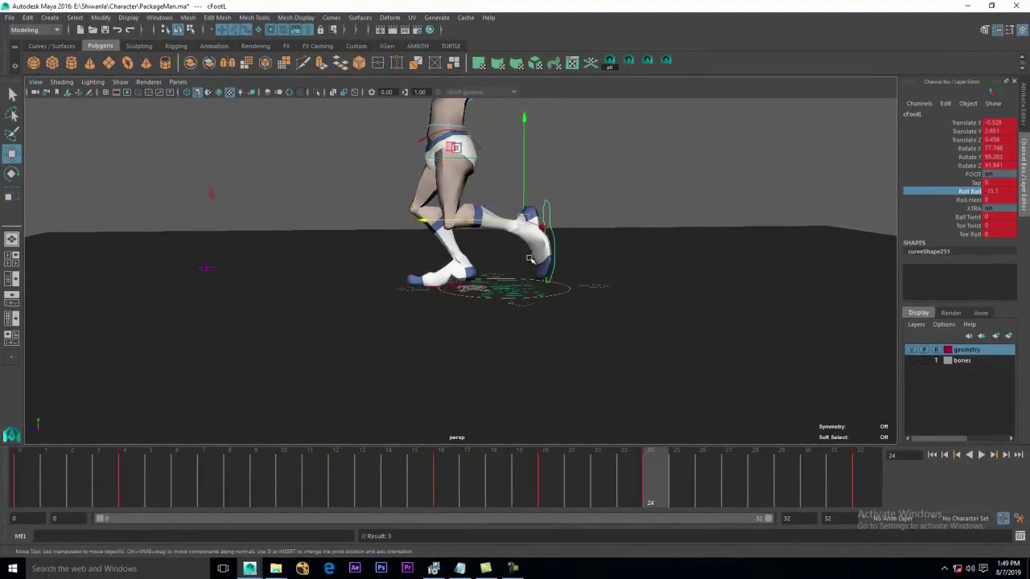
{"action": "key", "text": "alt+v"}
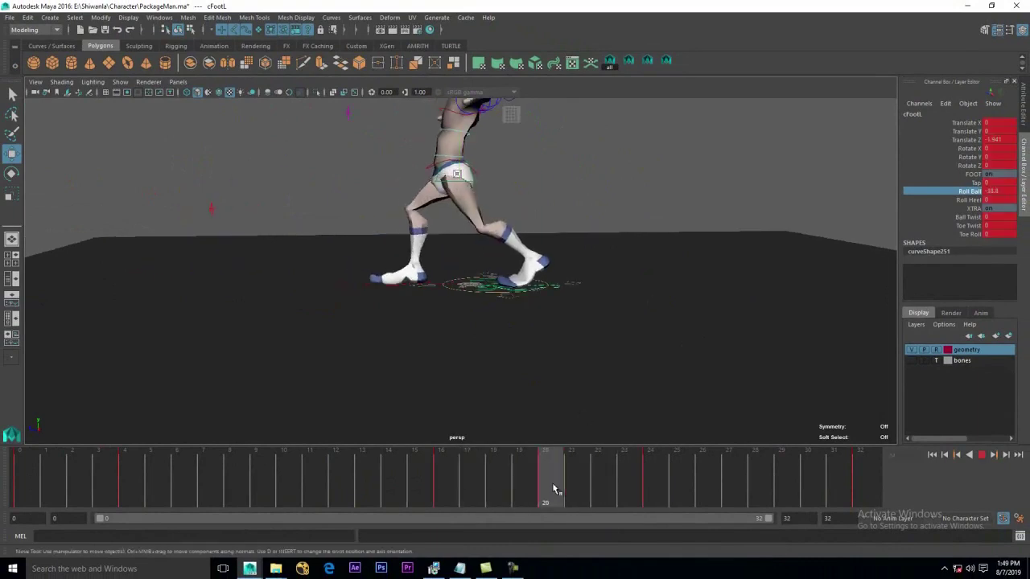
Tilt the left foot to Rotate X 5.248 at frame 20 and move it up and forward
{"action": "left_click_drag", "start_coordinate": [497, 488], "coordinate": [548, 481]}
{"action": "left_click_drag", "start_coordinate": [568, 327], "coordinate": [576, 329], "text": "alt"}
{"action": "key", "text": "e"}
{"action": "left_click_drag", "start_coordinate": [592, 368], "coordinate": [601, 364]}
{"action": "key", "text": "w"}
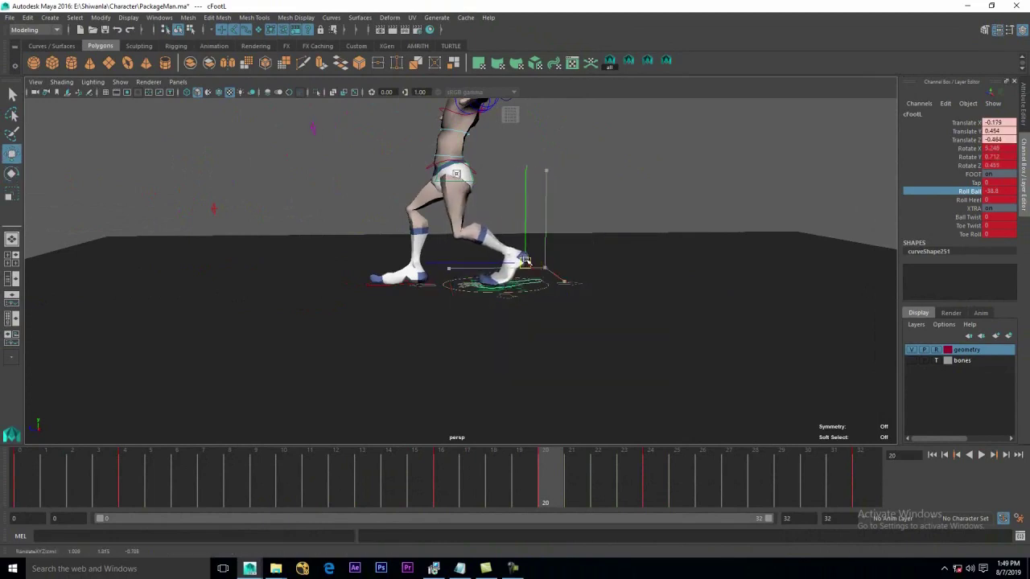
Move the left foot forward to Translate Z 4.114 at frame 24, adjust its rotation and scrub back to frame 16
{"action": "left_click_drag", "start_coordinate": [508, 478], "coordinate": [645, 490]}
{"action": "key", "text": "e"}
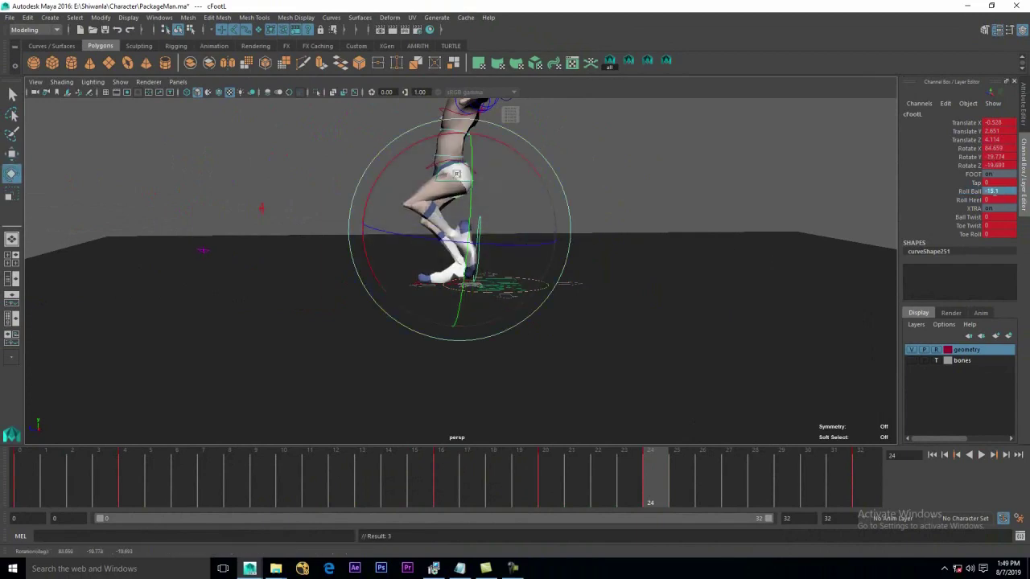
{"action": "left_click_drag", "start_coordinate": [527, 480], "coordinate": [441, 483]}
Move the left foot to Translate Z -1.083 at frame 16 and check the motion through the following frames
{"action": "left_click", "coordinate": [669, 289]}
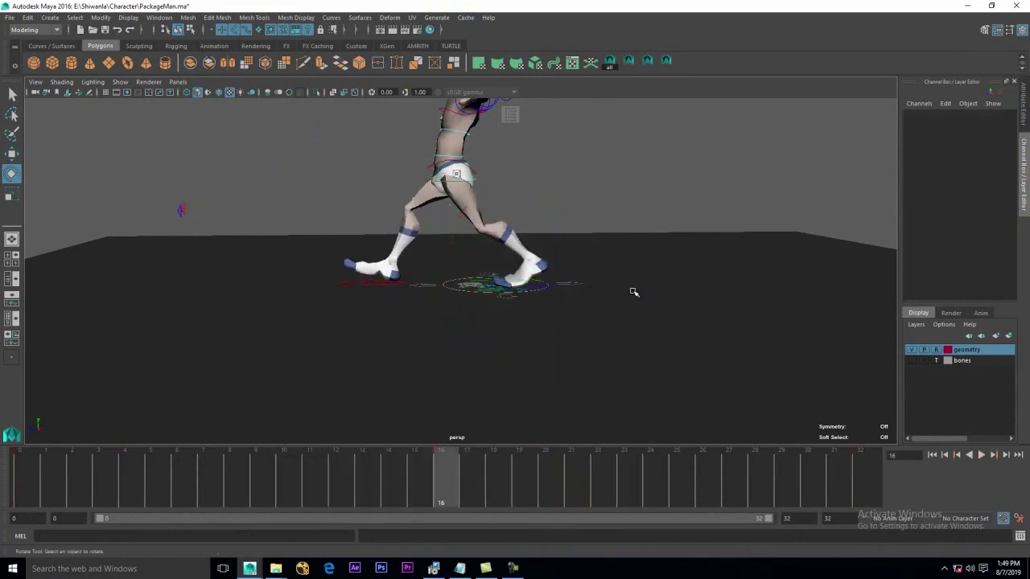
{"action": "key", "text": "ctrl+z"}
{"action": "key", "text": "w"}
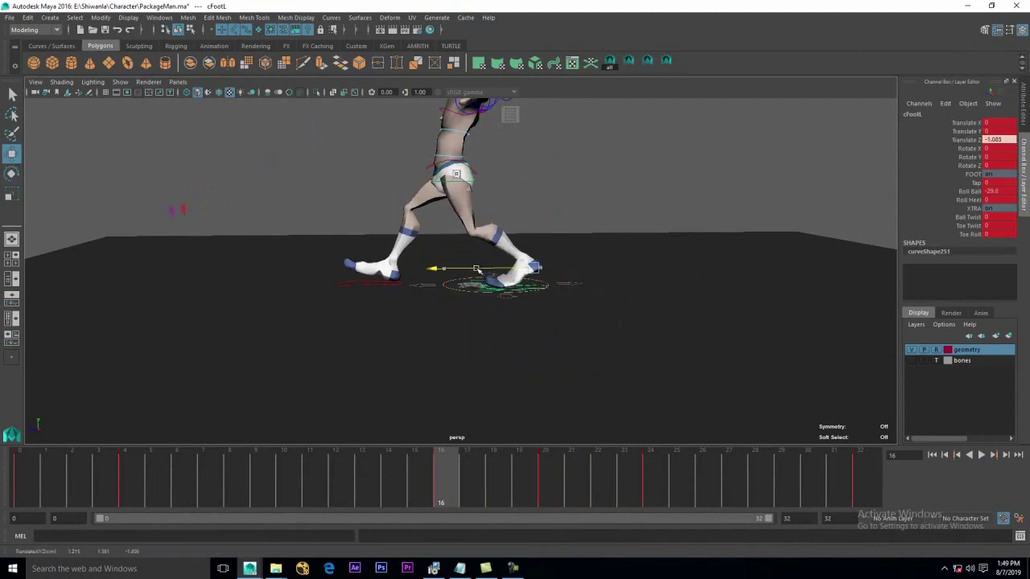
{"action": "key", "text": "alt+v"}
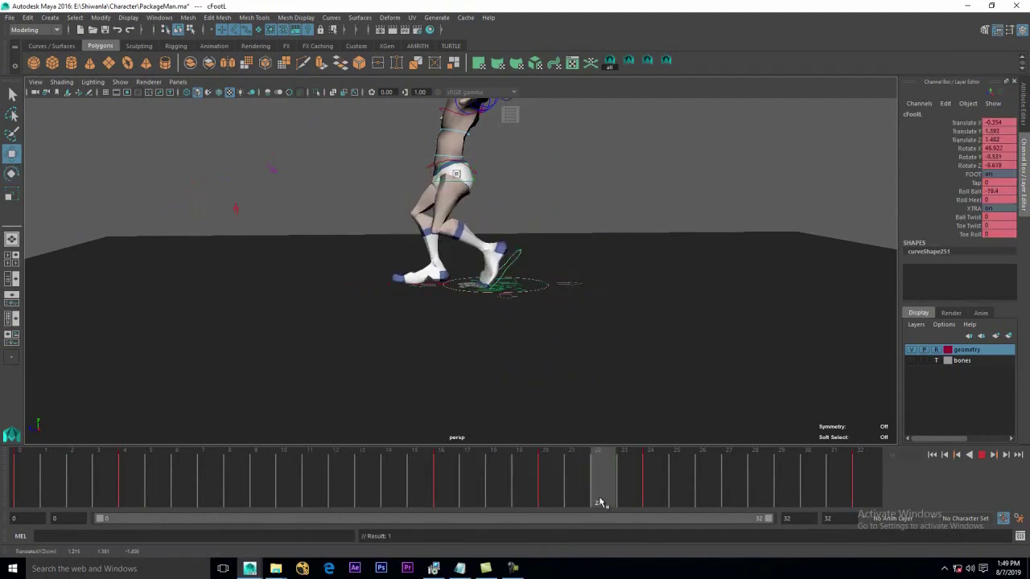
{"action": "key", "text": "alt+v"}
Rotate the left foot to Rotate X 17.315 at frame 20, move it to Translate Y 0.587 and play the motion
{"action": "key", "text": "e"}
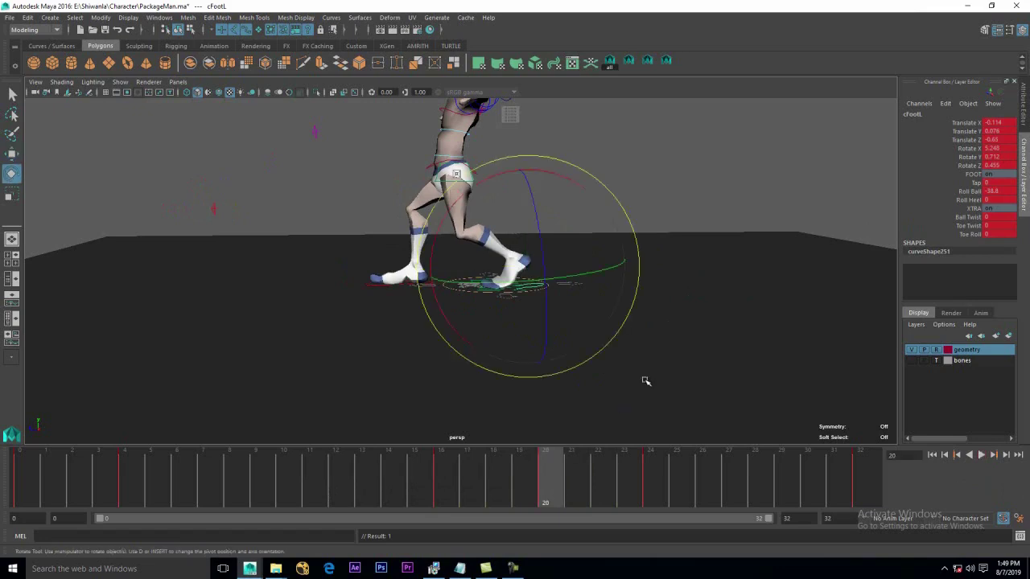
{"action": "left_click_drag", "start_coordinate": [595, 355], "coordinate": [593, 324]}
{"action": "key", "text": "w"}
{"action": "left_click_drag", "start_coordinate": [526, 267], "coordinate": [524, 267]}
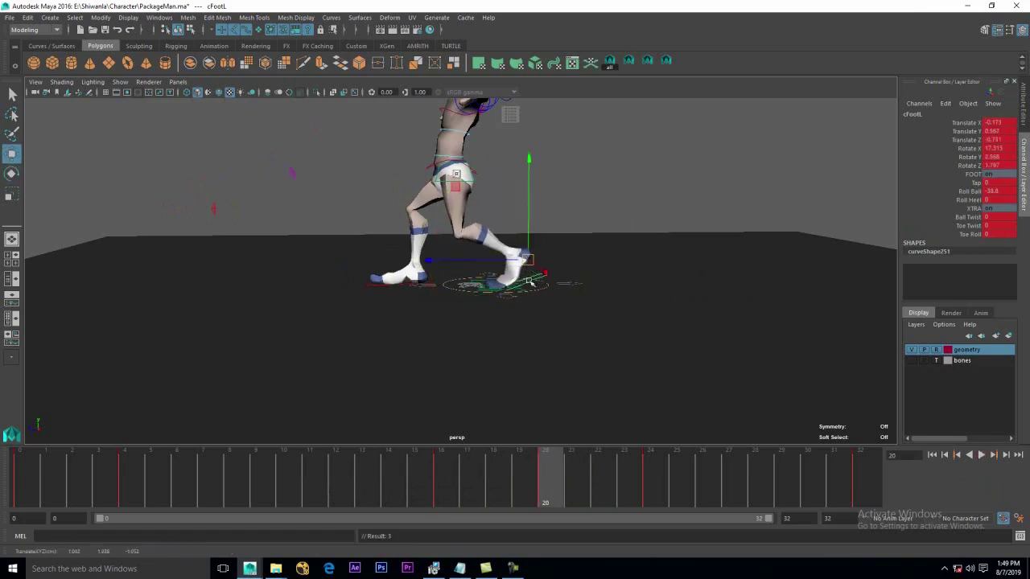
{"action": "left_click", "coordinate": [425, 476]}
{"action": "key", "text": "alt+v"}
Set the left foot's Roll Ball to 0 at frame 24 and rotate it to Rotate X 92.382
{"action": "left_click_drag", "start_coordinate": [785, 520], "coordinate": [651, 492]}
{"action": "key", "text": "e"}
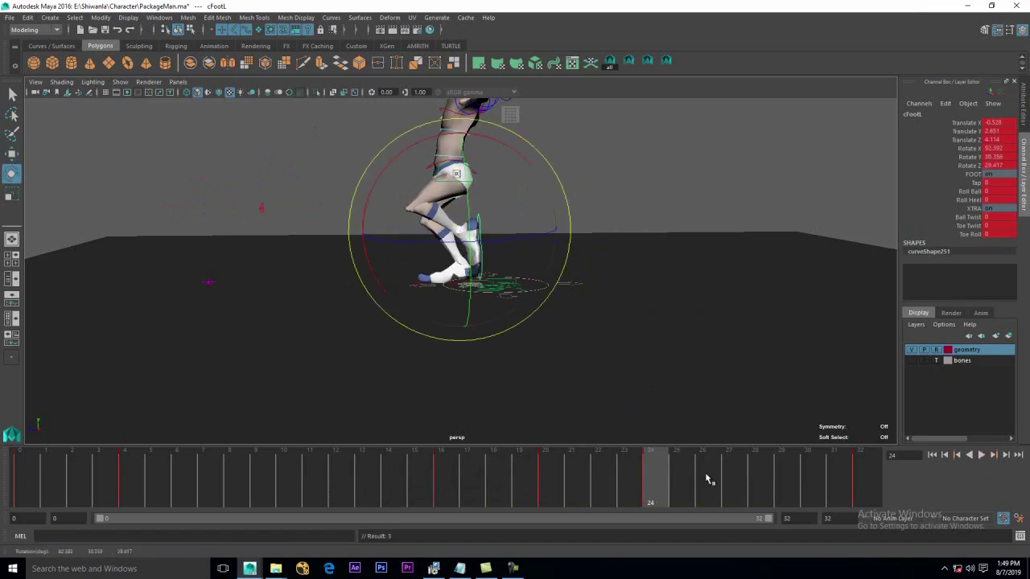
{"action": "key", "text": "alt+v"}
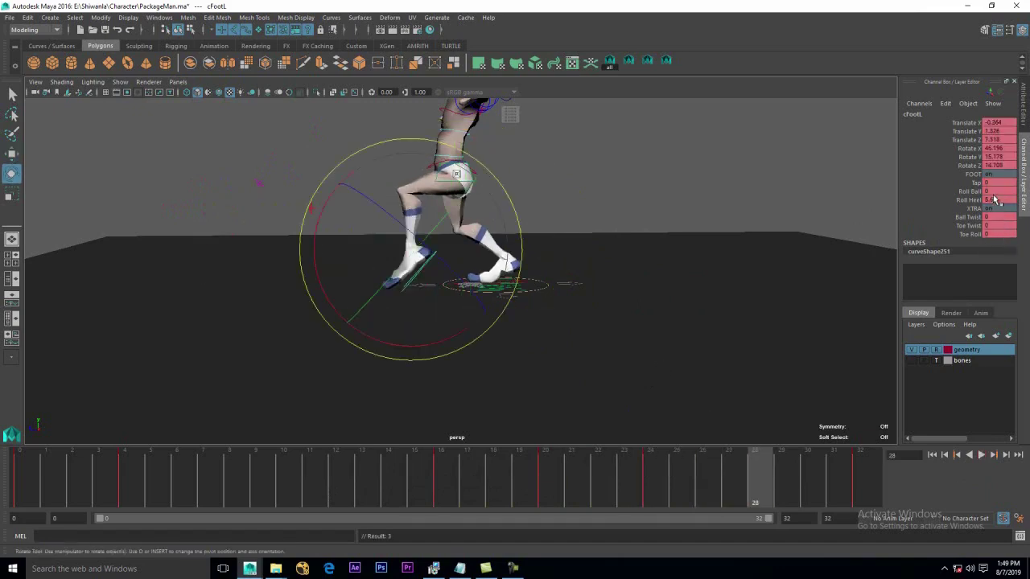
Pose the left foot at frame 28 with Roll Ball and Roll Heel 0, Rotate X 45.711 and Translate Y 1.898
{"action": "left_click_drag", "start_coordinate": [417, 272], "coordinate": [414, 259]}
{"action": "key", "text": "w"}
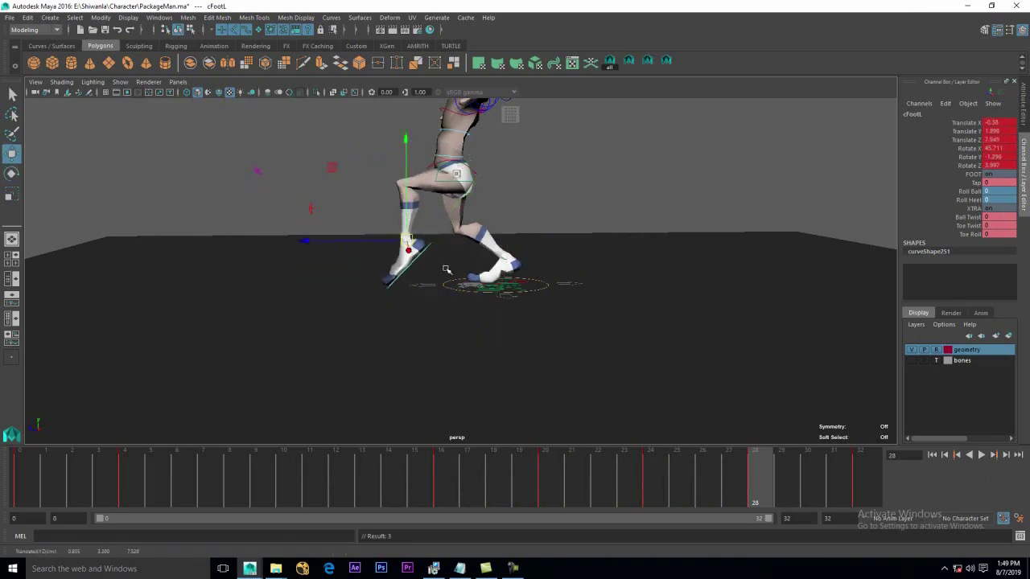
{"action": "left_click_drag", "start_coordinate": [495, 483], "coordinate": [15, 411]}
Play the walk through the camera1 view and return to frame 0
{"action": "key", "text": "space"}
{"action": "key", "text": "space"}
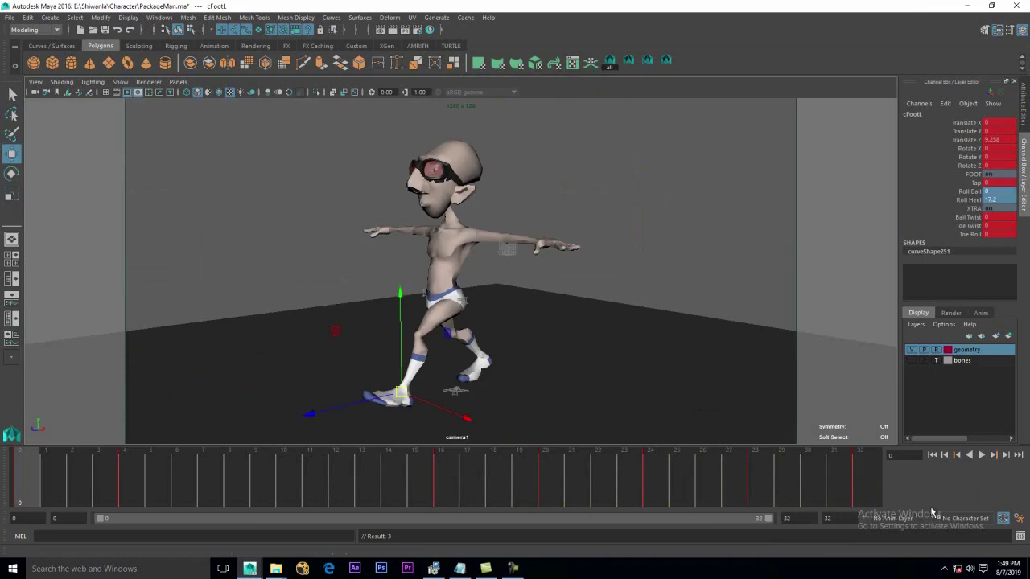
{"action": "left_click", "coordinate": [981, 455]}
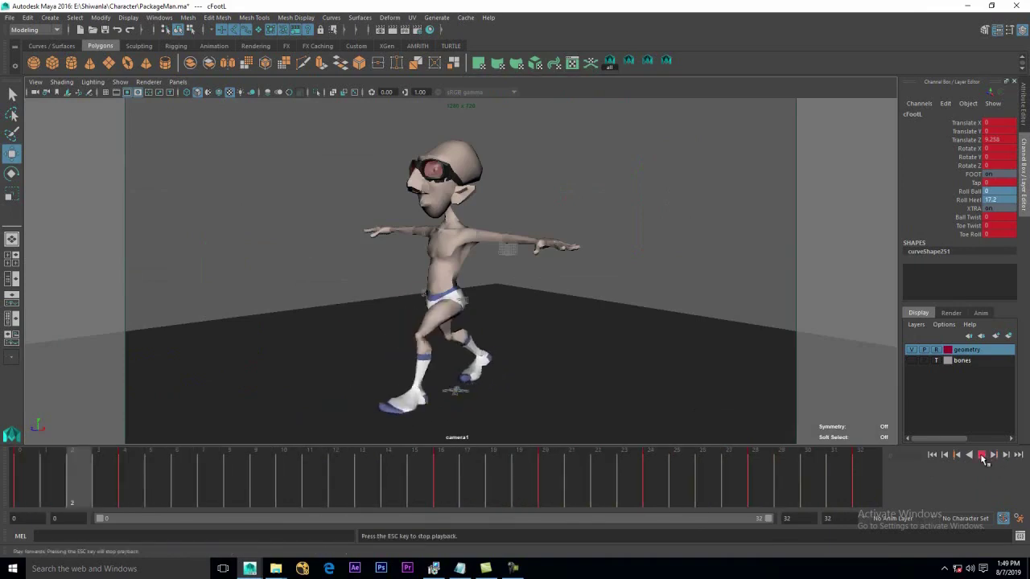
{"action": "left_click", "coordinate": [981, 456]}
{"action": "left_click_drag", "start_coordinate": [201, 493], "coordinate": [0, 461]}
{"action": "key", "text": "alt+v"}
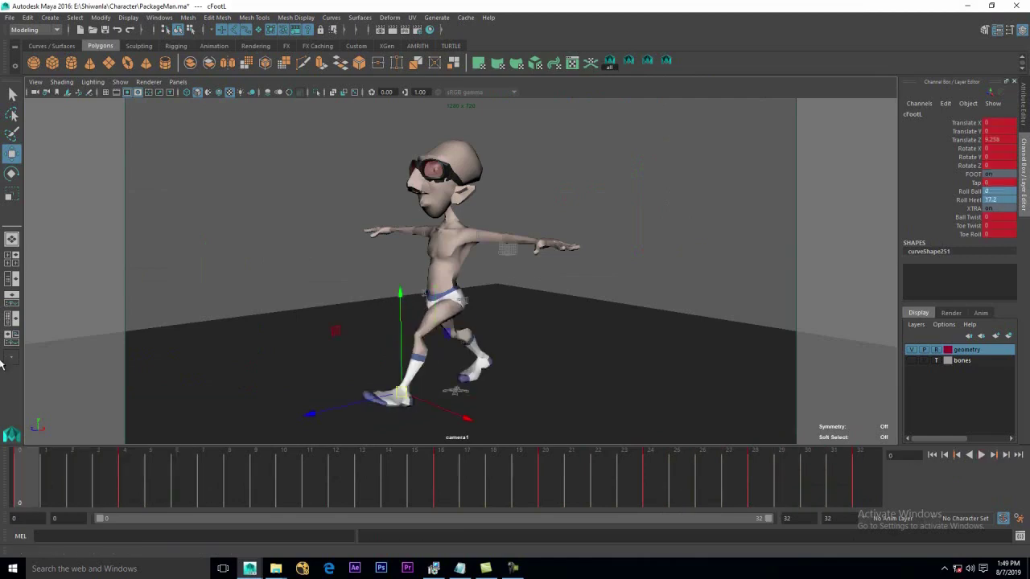
Toggle the display of NURBS curves in the camera view and return to the perspective view
{"action": "left_click", "coordinate": [120, 83]}
{"action": "left_click", "coordinate": [142, 139]}
{"action": "key", "text": "space"}
{"action": "key", "text": "space"}
{"action": "left_click_drag", "start_coordinate": [572, 268], "coordinate": [541, 267], "text": "alt"}
Select the right foot control and copy its key at frame 0
{"action": "left_click", "coordinate": [543, 285]}
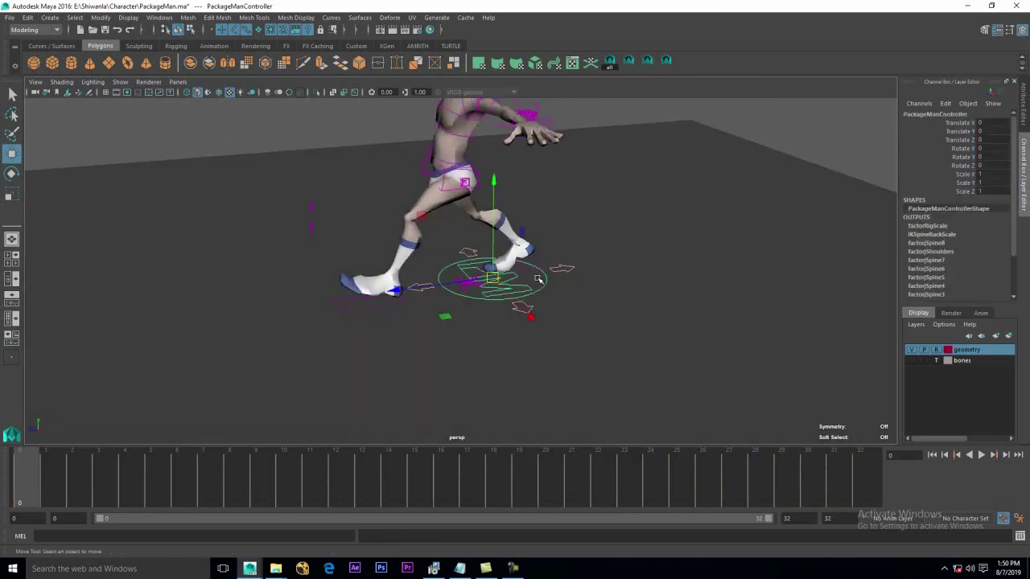
{"action": "left_click", "coordinate": [534, 276]}
{"action": "left_click", "coordinate": [528, 268]}
{"action": "left_click", "coordinate": [534, 276]}
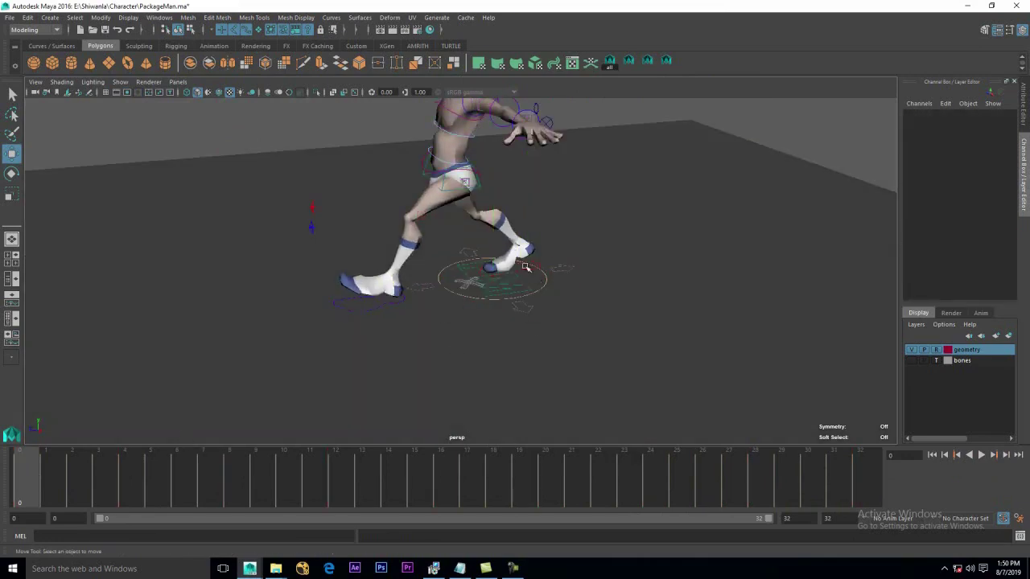
{"action": "left_click", "coordinate": [594, 164]}
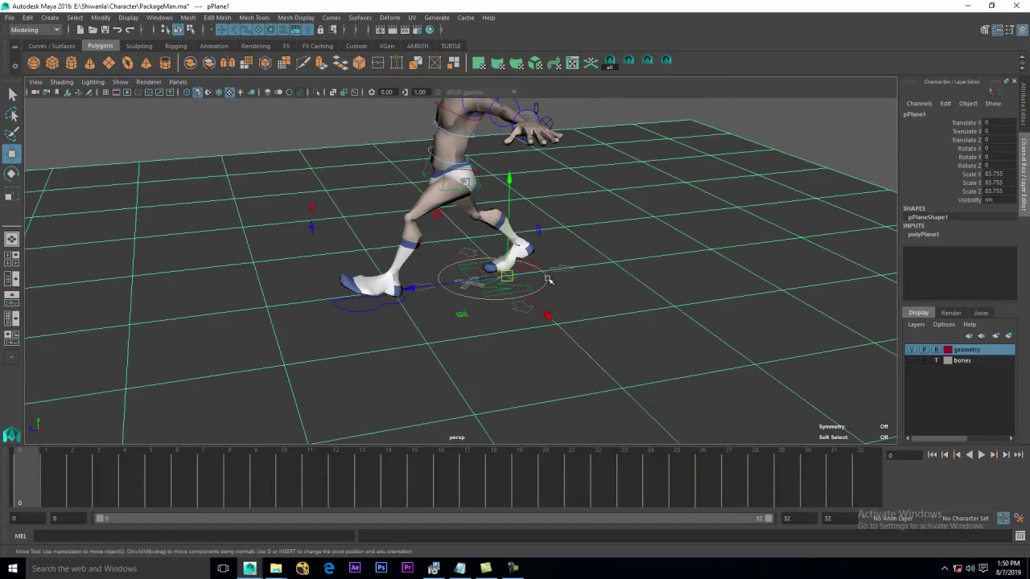
{"action": "left_click", "coordinate": [652, 198]}
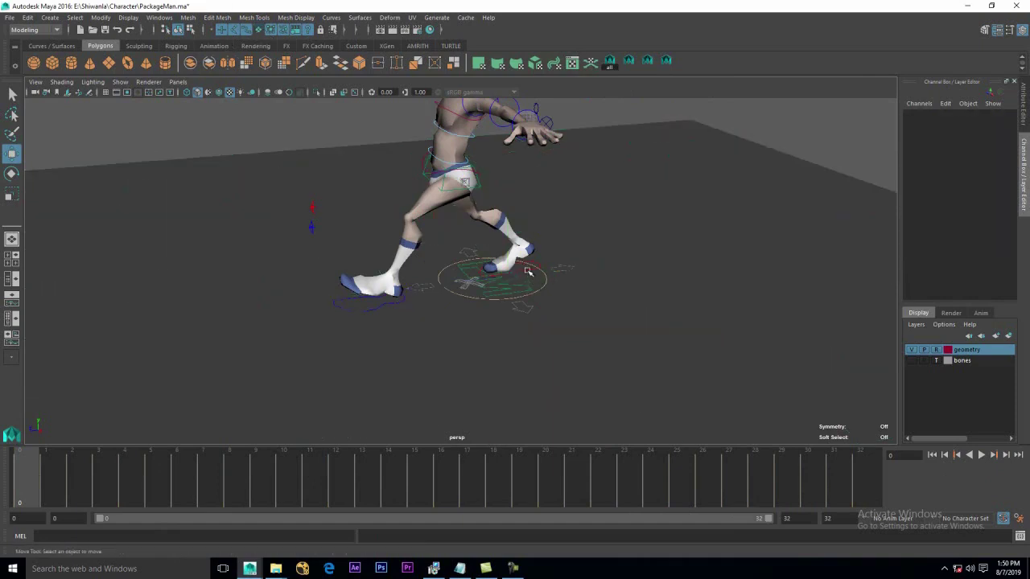
{"action": "left_click", "coordinate": [528, 270]}
{"action": "left_click_drag", "start_coordinate": [69, 493], "coordinate": [14, 485]}
{"action": "right_click", "coordinate": [14, 486]}
{"action": "left_click", "coordinate": [48, 342]}
{"action": "key", "text": "alt+v"}
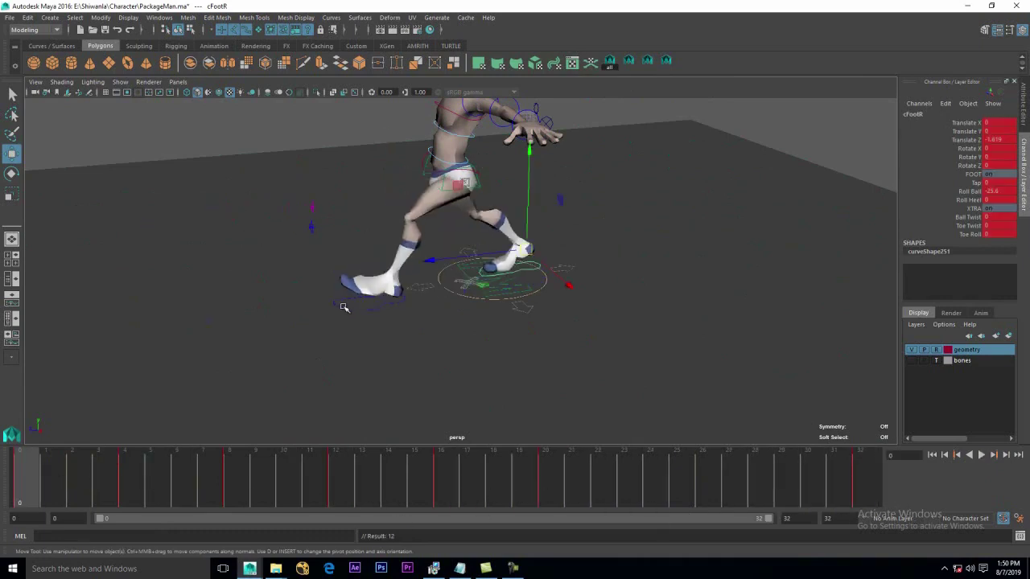
Copy the left foot's key at frame 0 and paste it at frame 32
{"action": "right_click", "coordinate": [37, 480]}
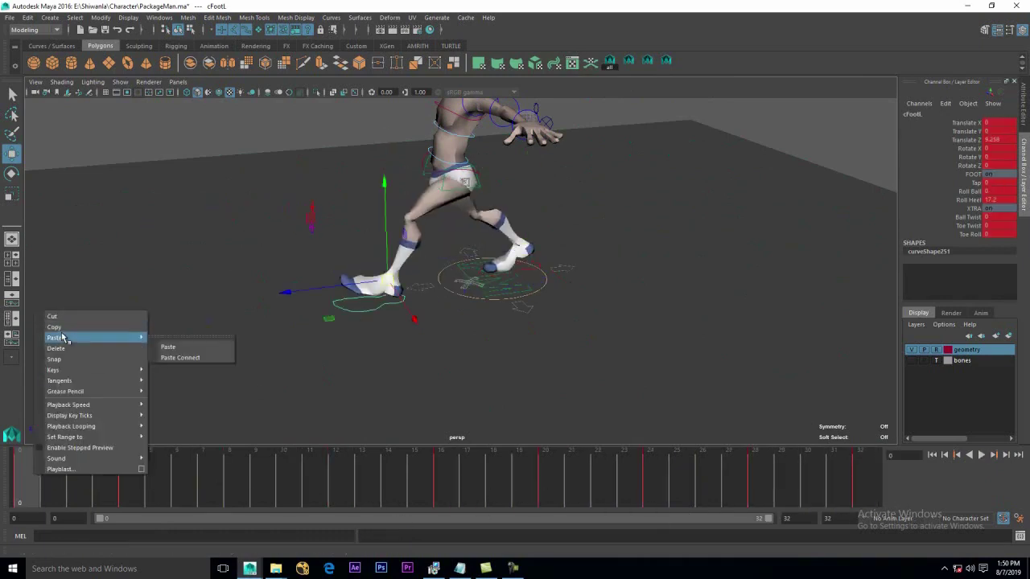
{"action": "left_click", "coordinate": [55, 327]}
{"action": "right_click", "coordinate": [866, 482]}
{"action": "mouse_move", "coordinate": [884, 341]}
{"action": "left_click", "coordinate": [798, 350]}
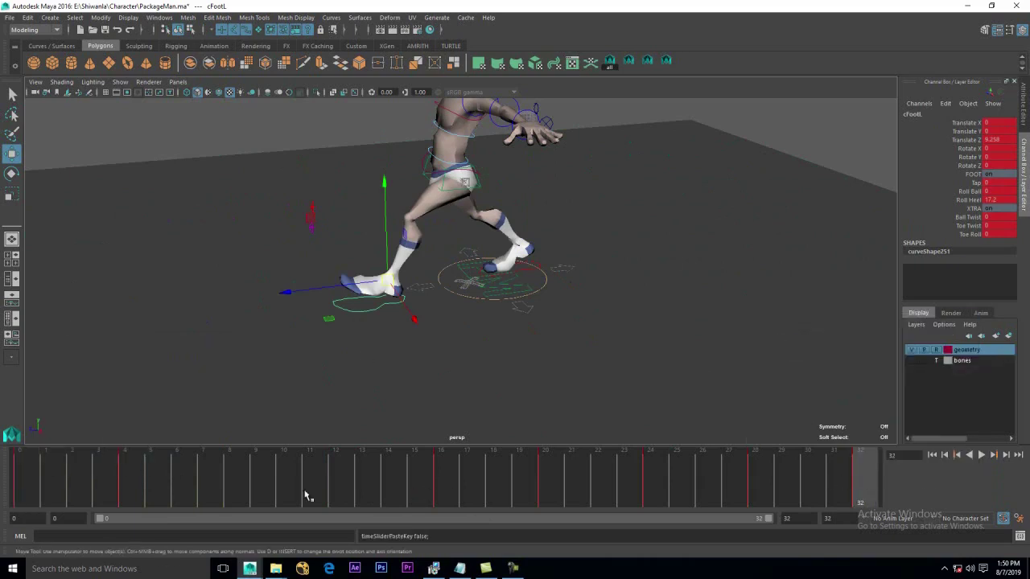
Hide the NURBS control curves in the perspective view and play the walk cycle from the side
{"action": "left_click", "coordinate": [119, 82]}
{"action": "left_click", "coordinate": [137, 139]}
{"action": "left_click_drag", "start_coordinate": [337, 233], "coordinate": [391, 246], "text": "alt"}
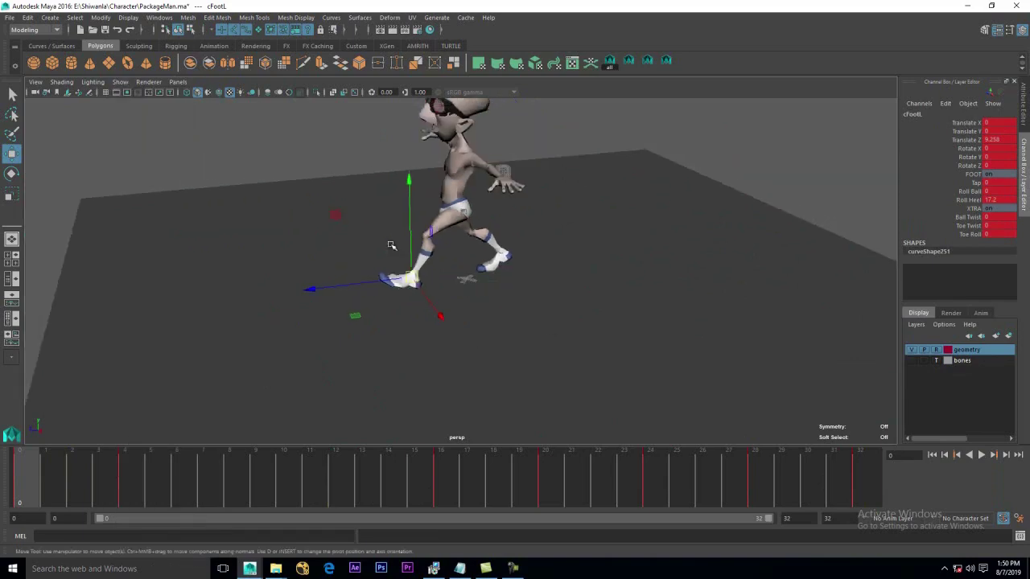
{"action": "left_click", "coordinate": [981, 455]}
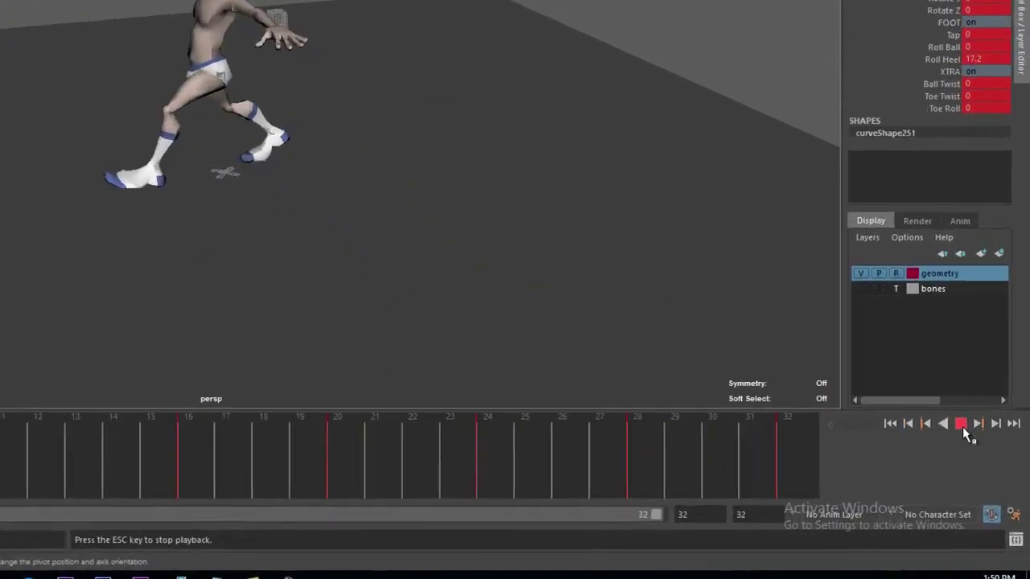
{"action": "left_click_drag", "start_coordinate": [394, 234], "coordinate": [395, 198], "text": "alt"}
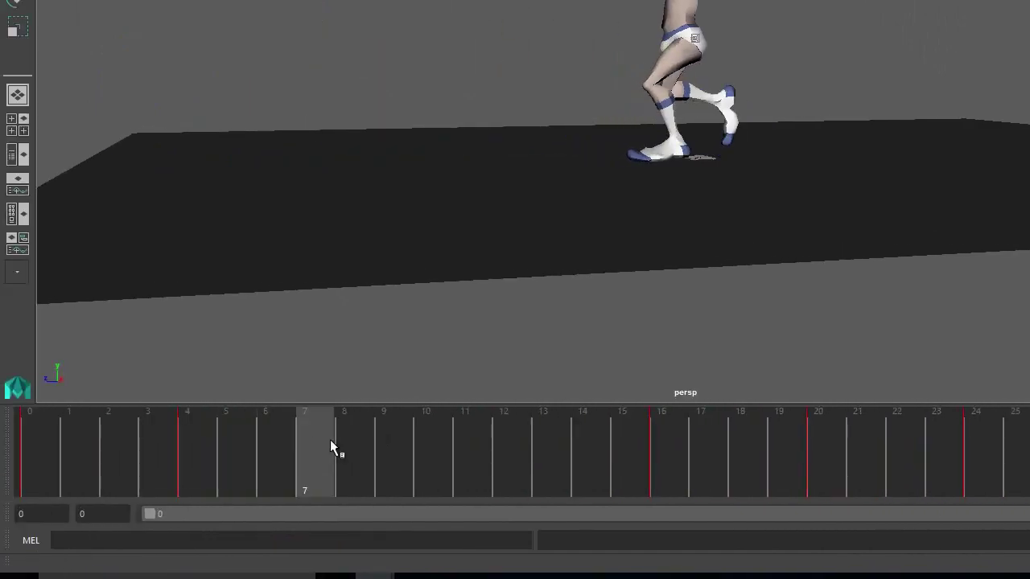
Show the NURBS control curves again in the perspective view
{"action": "left_click", "coordinate": [179, 0]}
{"action": "left_click", "coordinate": [205, 0]}
{"action": "left_click_drag", "start_coordinate": [548, 90], "coordinate": [597, 129], "text": "alt"}
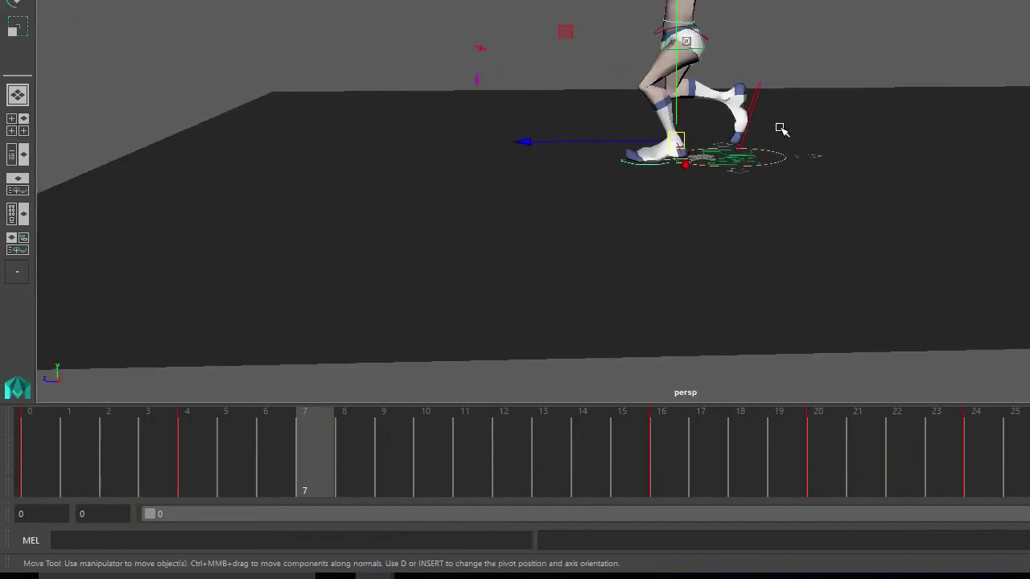
Apply an Euler filter to the right foot control's animation curves in the Graph Editor to fix its rotation at frame 12
{"action": "left_click_drag", "start_coordinate": [418, 407], "coordinate": [330, 445]}
{"action": "left_click", "coordinate": [756, 161]}
{"action": "key", "text": "e"}
{"action": "left_click", "coordinate": [854, 245]}
{"action": "left_click_drag", "start_coordinate": [424, 447], "coordinate": [520, 447]}
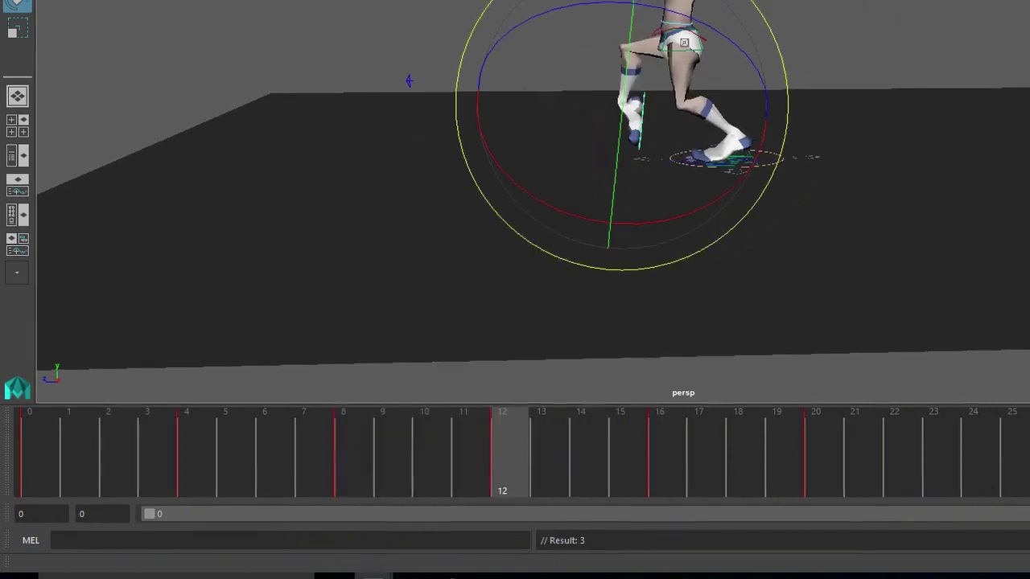
{"action": "left_click", "coordinate": [159, 17]}
{"action": "mouse_move", "coordinate": [174, 47]}
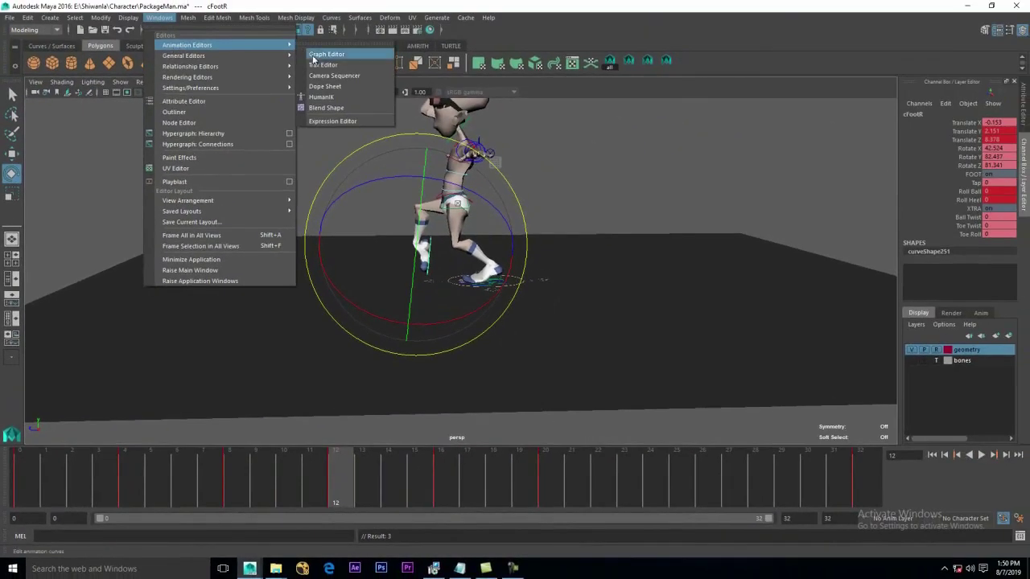
{"action": "left_click", "coordinate": [313, 59]}
{"action": "left_click_drag", "start_coordinate": [167, 5], "coordinate": [798, 88]}
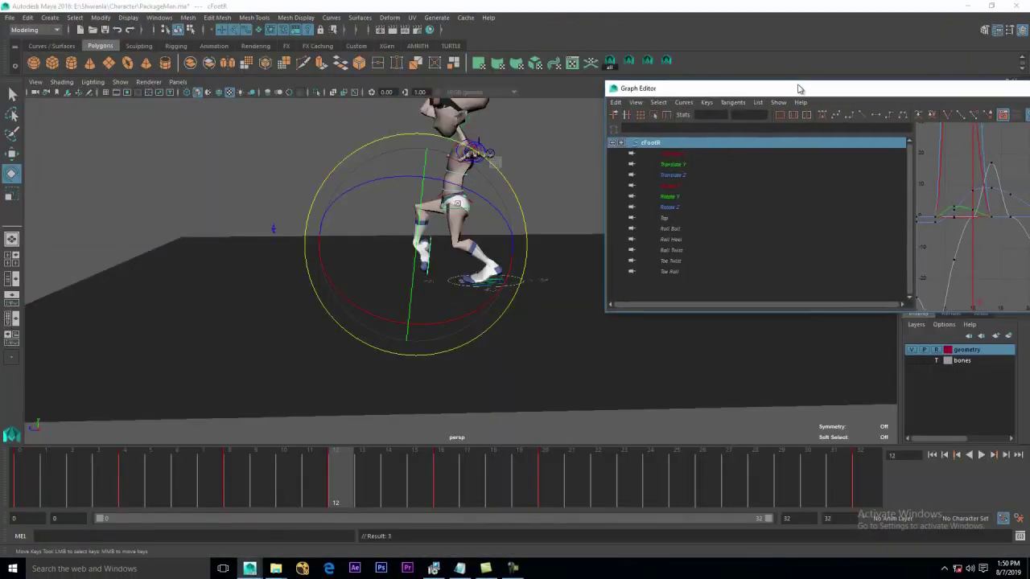
{"action": "left_click", "coordinate": [682, 102]}
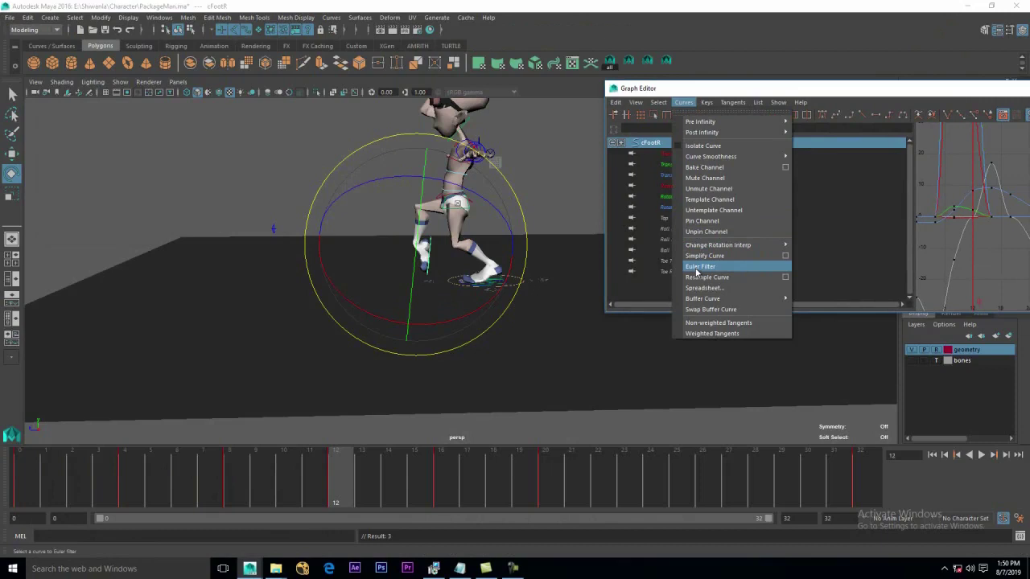
{"action": "left_click", "coordinate": [695, 268]}
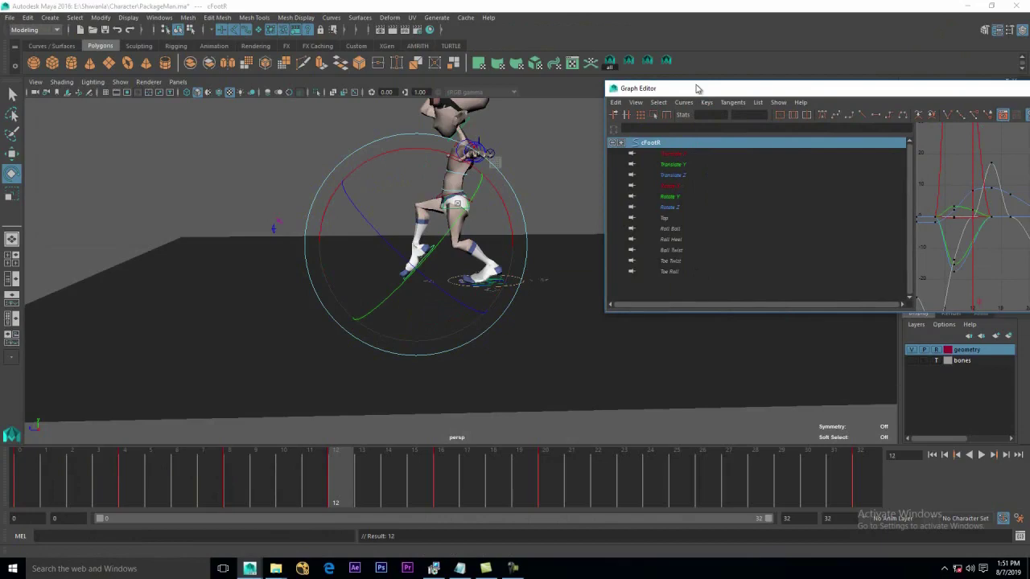
{"action": "left_click_drag", "start_coordinate": [704, 89], "coordinate": [98, 52]}
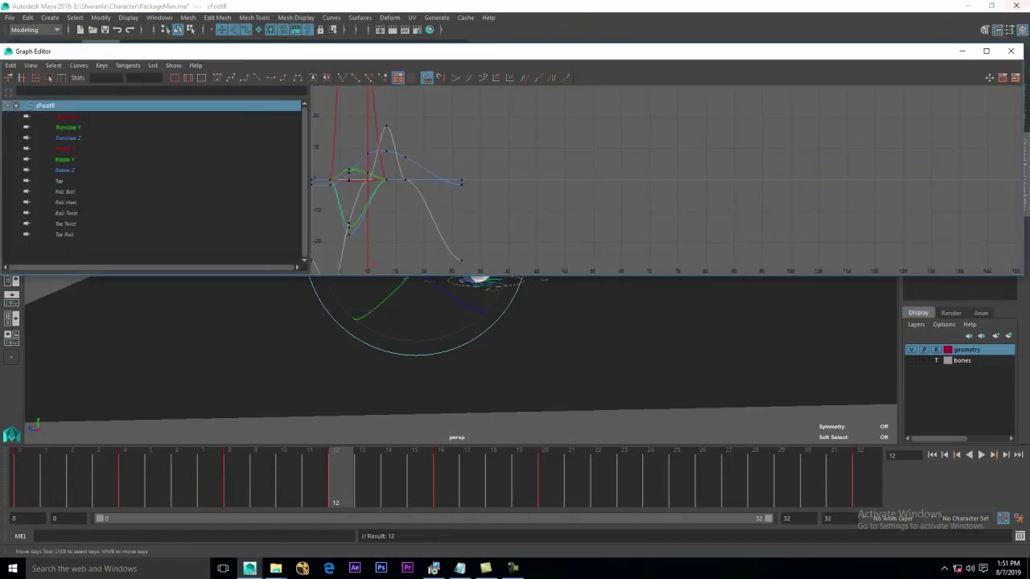
{"action": "left_click", "coordinate": [959, 52]}
Play and scrub the walk cycle from the side to review the filtered right foot motion
{"action": "left_click", "coordinate": [210, 443]}
{"action": "key", "text": "alt+v"}
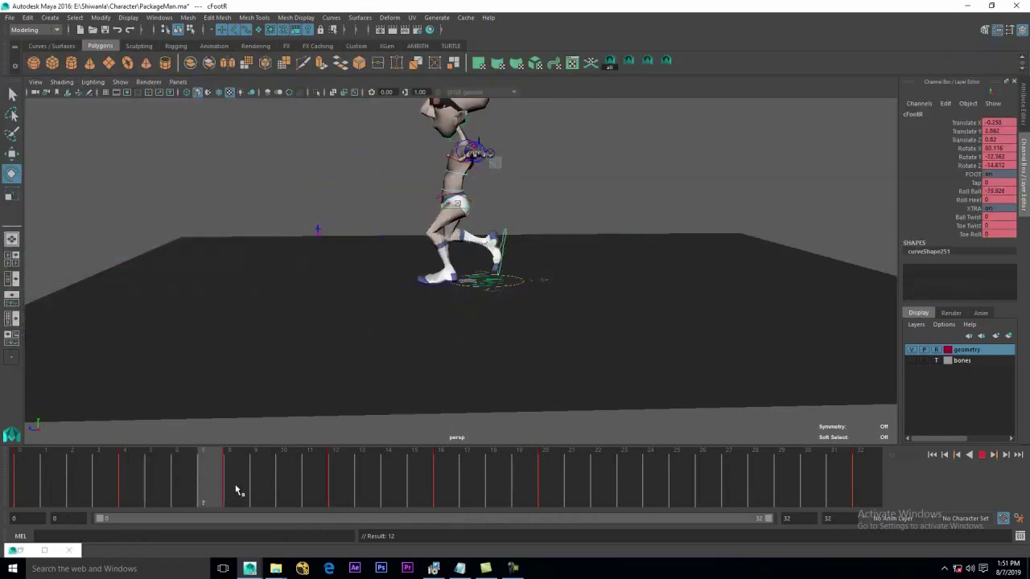
{"action": "left_click", "coordinate": [131, 441]}
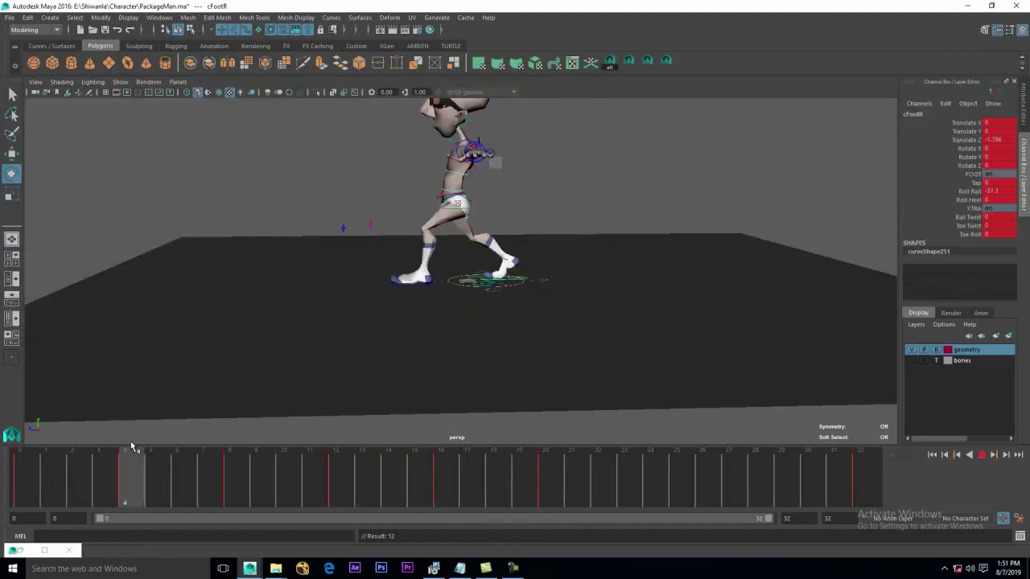
{"action": "mouse_move", "coordinate": [130, 441]}
{"action": "left_mouse_down"}
{"action": "mouse_move", "coordinate": [253, 472]}
{"action": "mouse_move", "coordinate": [434, 494]}
{"action": "mouse_move", "coordinate": [813, 499]}
{"action": "left_mouse_up"}
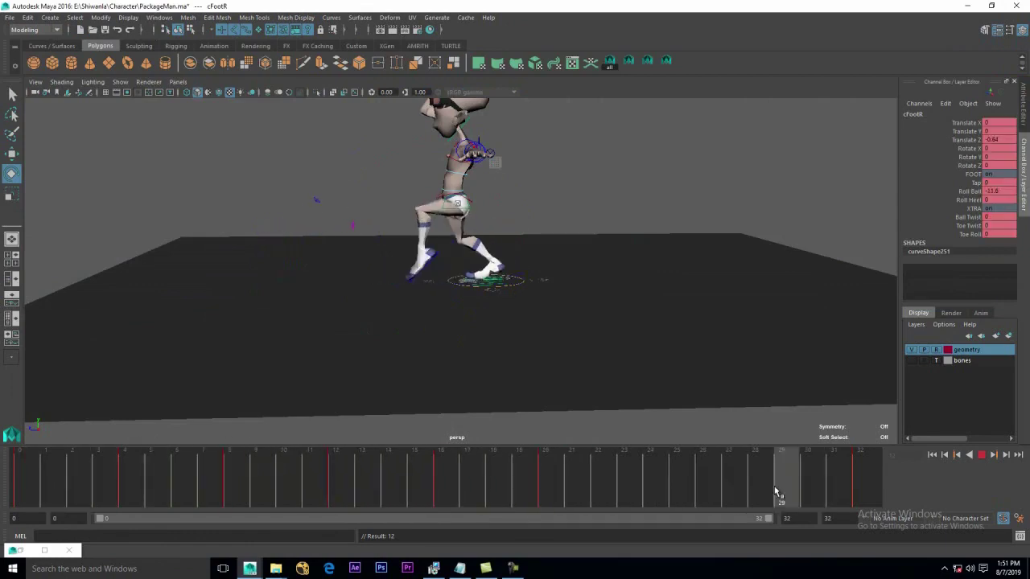
{"action": "left_click", "coordinate": [9, 473]}
{"action": "left_click", "coordinate": [982, 457]}
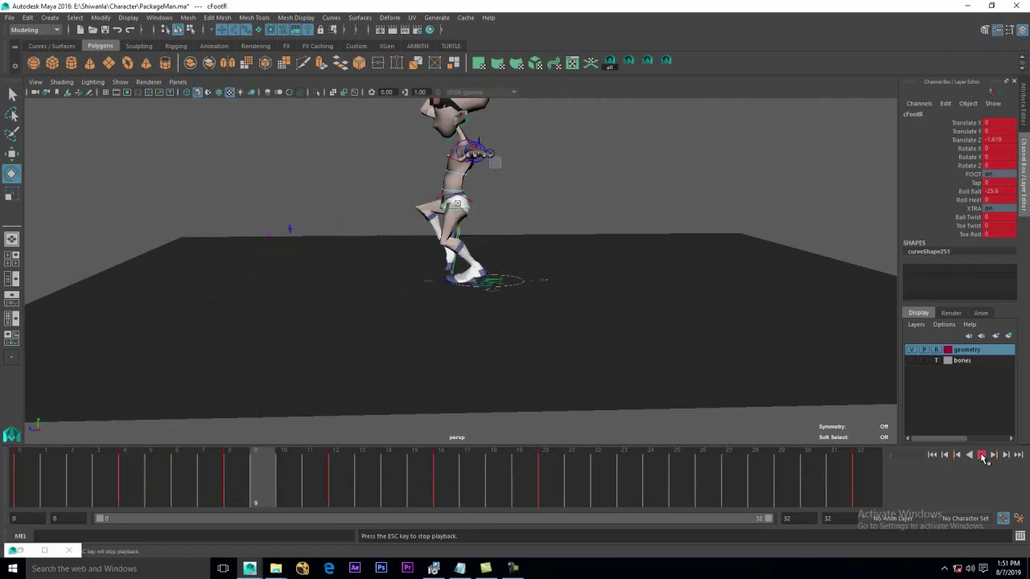
{"action": "left_click", "coordinate": [982, 456]}
Key the left foot control at frame 24 and check its motion up to frame 32
{"action": "left_click_drag", "start_coordinate": [341, 478], "coordinate": [652, 478]}
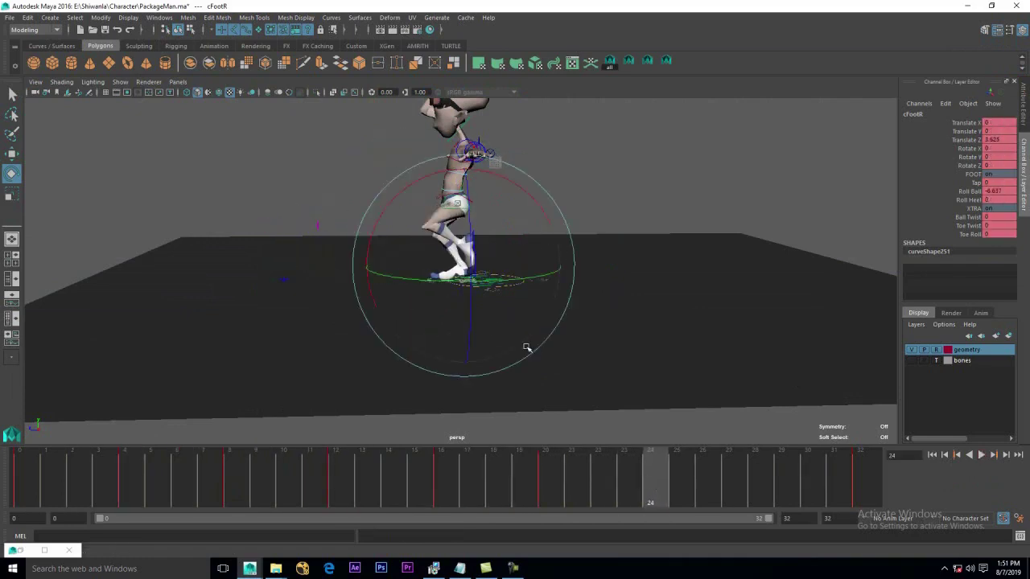
{"action": "key", "text": "w"}
{"action": "left_click", "coordinate": [474, 251]}
{"action": "key", "text": "s"}
{"action": "left_click_drag", "start_coordinate": [572, 458], "coordinate": [653, 473]}
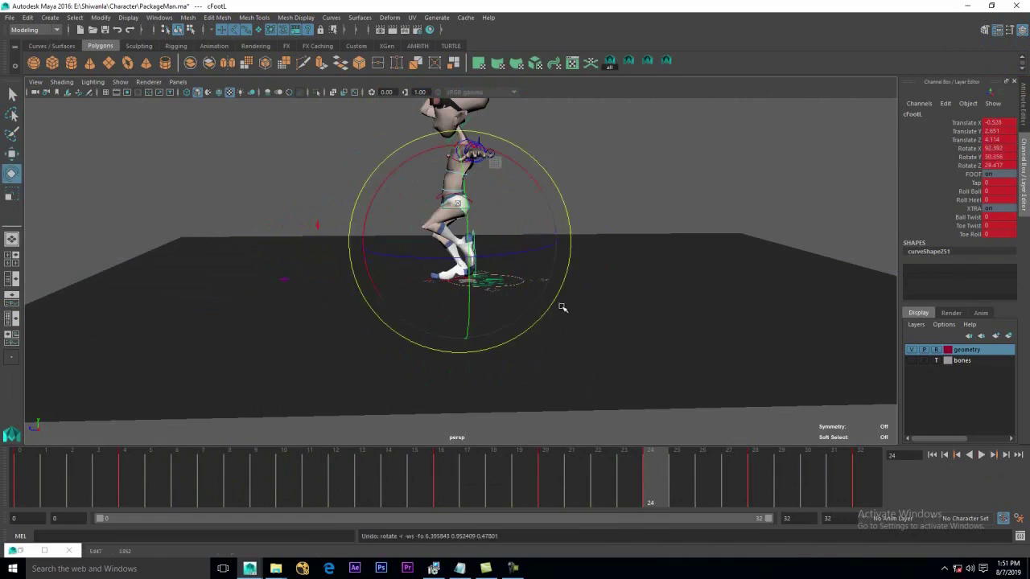
{"action": "left_click_drag", "start_coordinate": [562, 494], "coordinate": [854, 503]}
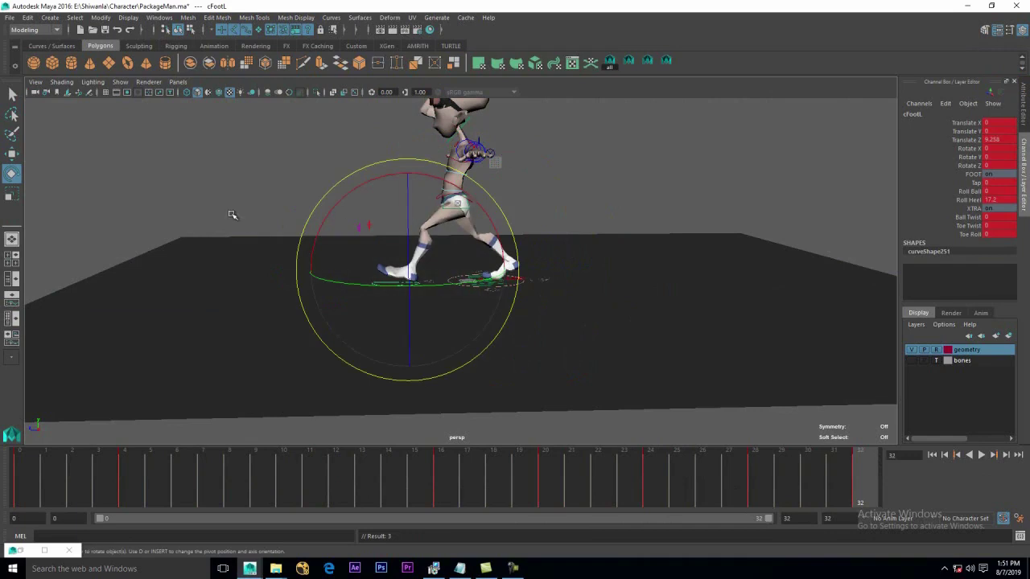
Hide the NURBS control curves in the camera view and play the walk cycle there
{"action": "key", "text": "space"}
{"action": "key", "text": "space"}
{"action": "left_click", "coordinate": [120, 82]}
{"action": "left_click", "coordinate": [143, 138]}
{"action": "left_click", "coordinate": [982, 455]}
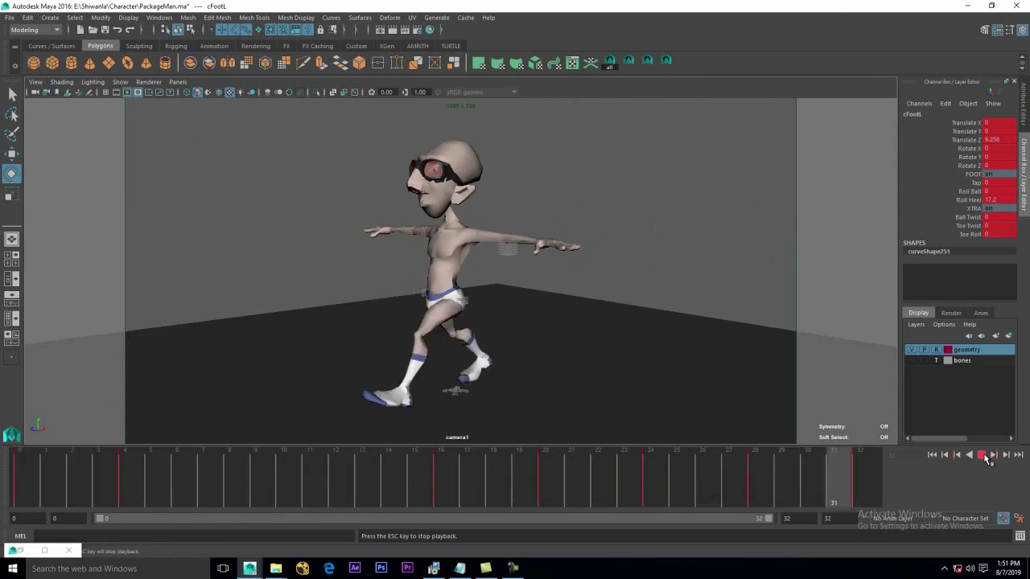
{"action": "key", "text": "Escape"}
Select the COG control at the hips and key its pose at frame 0
{"action": "key", "text": "space"}
{"action": "key", "text": "space"}
{"action": "left_click_drag", "start_coordinate": [418, 234], "coordinate": [455, 211], "text": "alt"}
{"action": "key", "text": "w"}
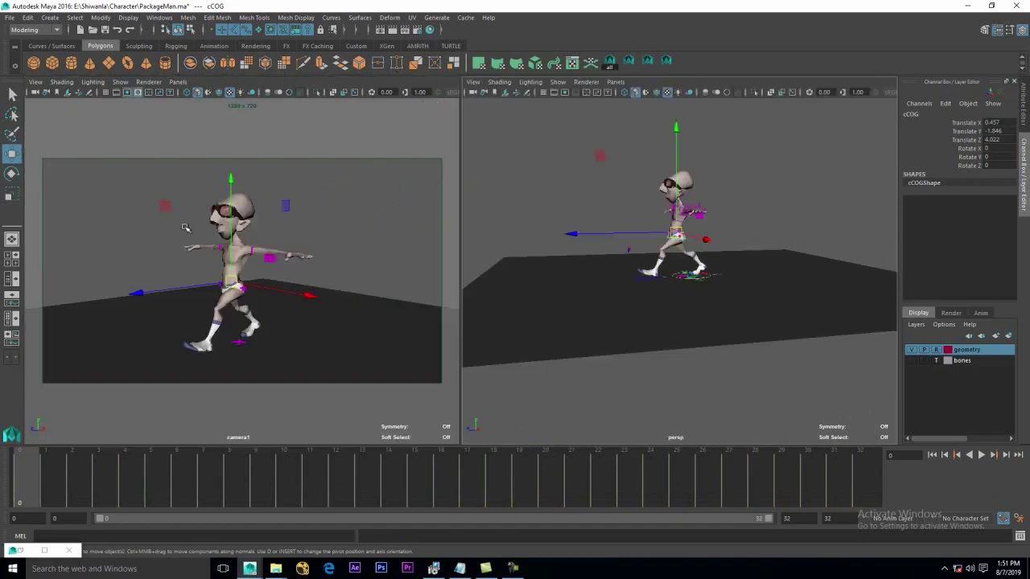
{"action": "key", "text": "alt+v"}
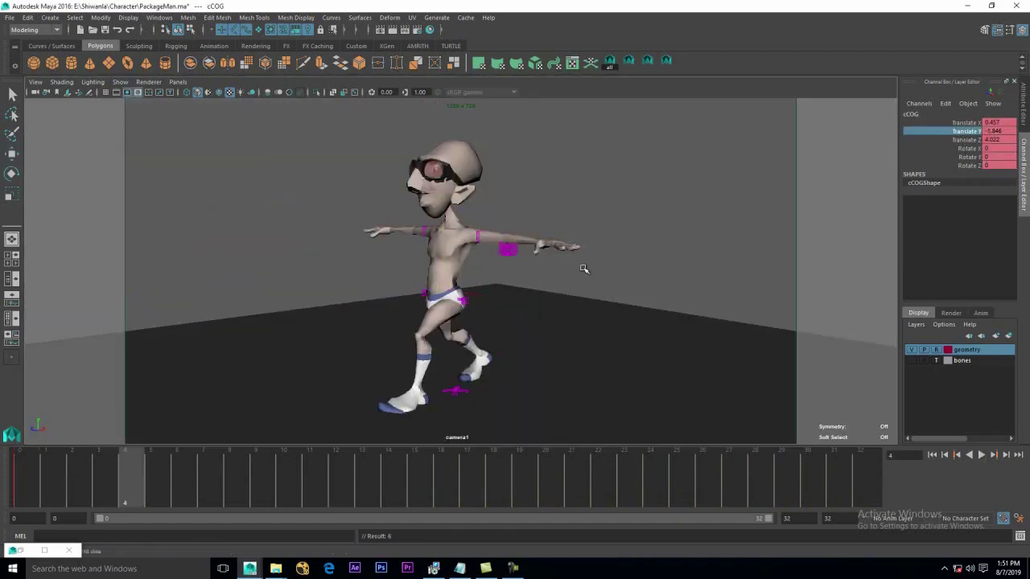
Show the NURBS control curves in the camera view and lower the COG control at frame 4 to a Translate Y of about -2.31
{"action": "left_click", "coordinate": [121, 82]}
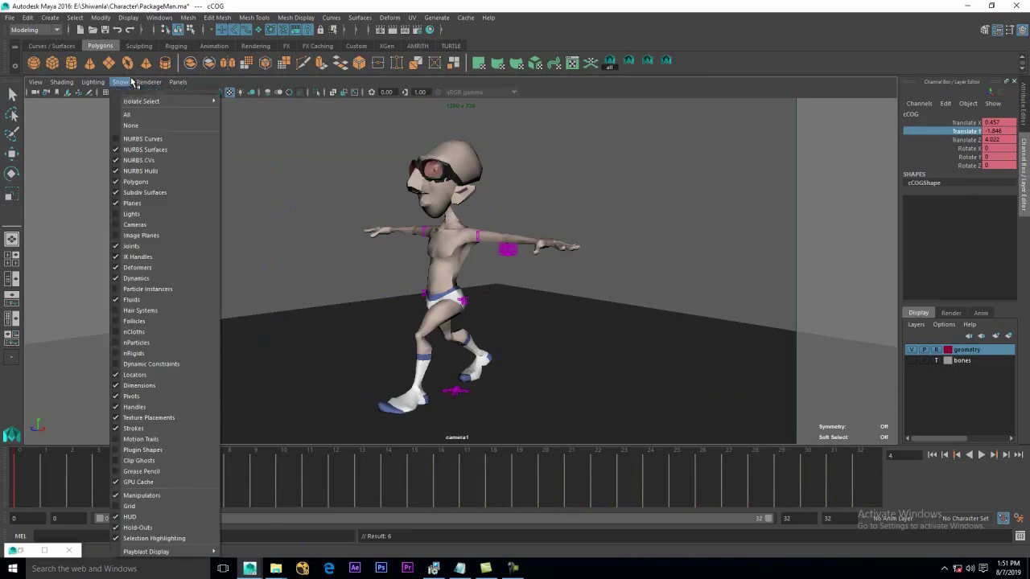
{"action": "left_click", "coordinate": [144, 138]}
{"action": "left_click", "coordinate": [29, 487]}
{"action": "left_click_drag", "start_coordinate": [101, 483], "coordinate": [132, 483]}
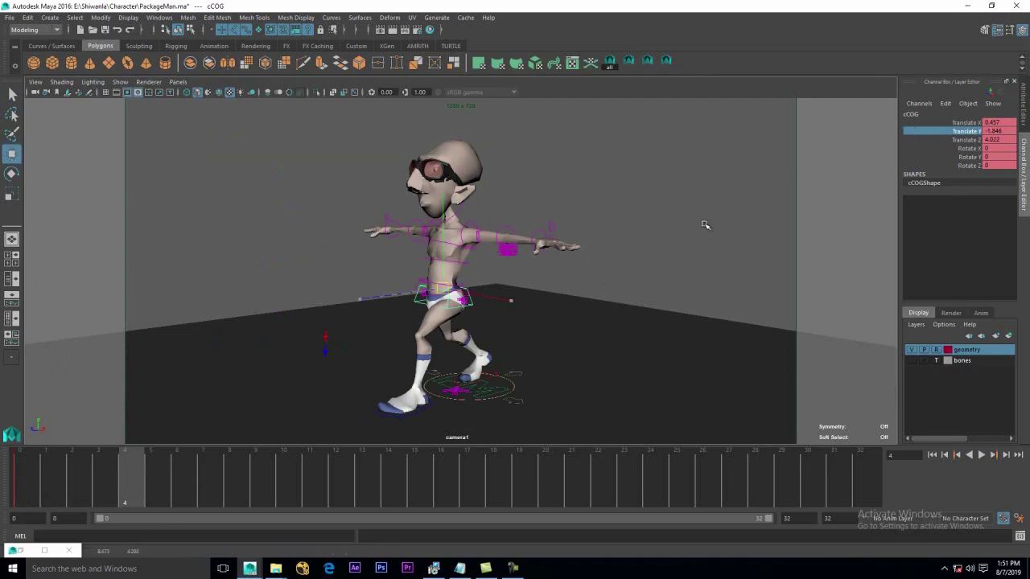
{"action": "middle_click_drag", "start_coordinate": [705, 225], "coordinate": [704, 232]}
Adjust the COG control's height at frame 10, raising the hips for the passing pose
{"action": "left_click_drag", "start_coordinate": [79, 483], "coordinate": [283, 480]}
{"action": "key", "text": "ctrl+z"}
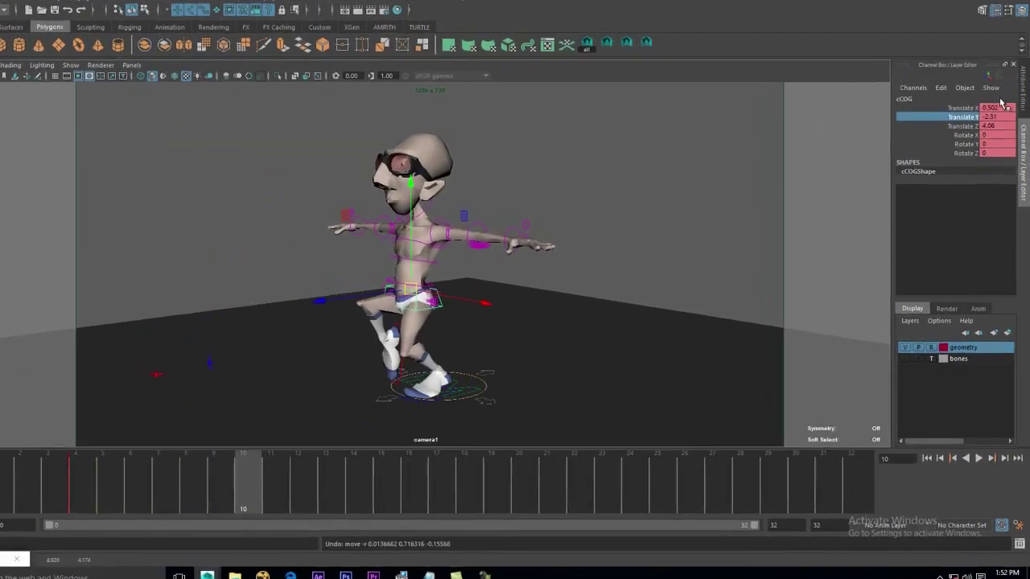
{"action": "left_click", "coordinate": [943, 131]}
{"action": "middle_click_drag", "start_coordinate": [709, 269], "coordinate": [703, 270]}
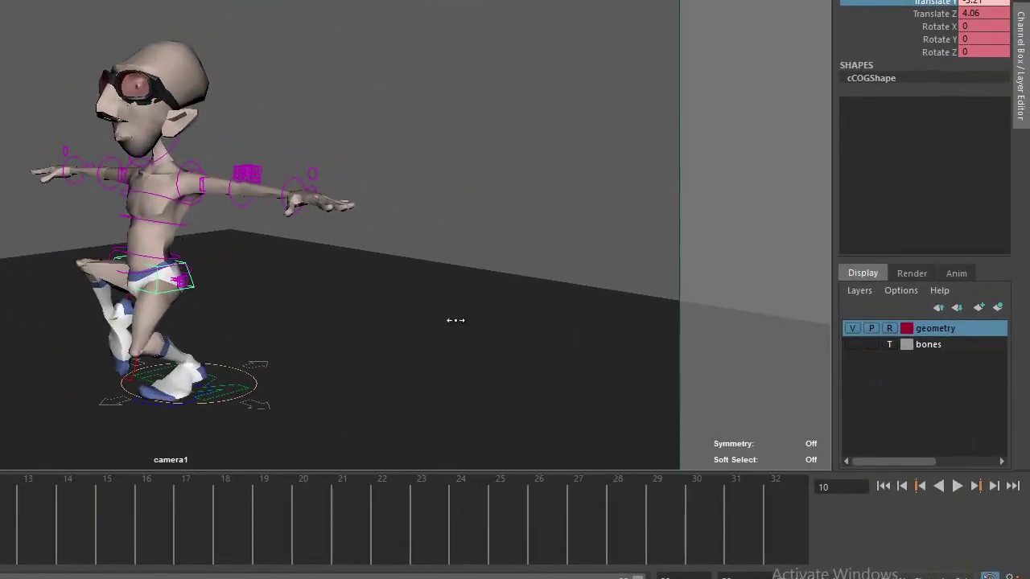
{"action": "middle_click_drag", "start_coordinate": [393, 204], "coordinate": [391, 199]}
{"action": "key", "text": "ctrl+z"}
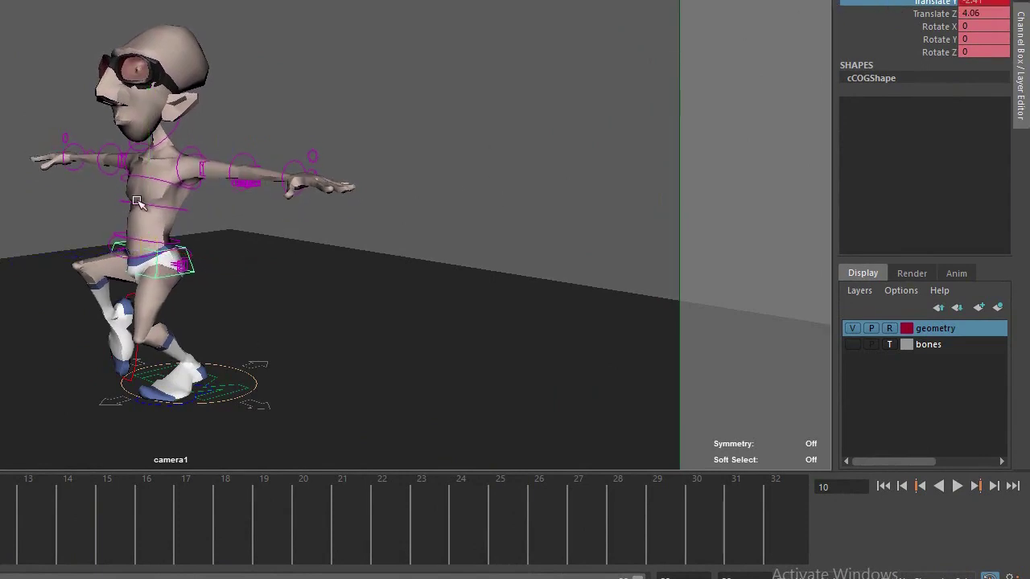
{"action": "left_click_drag", "start_coordinate": [153, 202], "coordinate": [150, 184]}
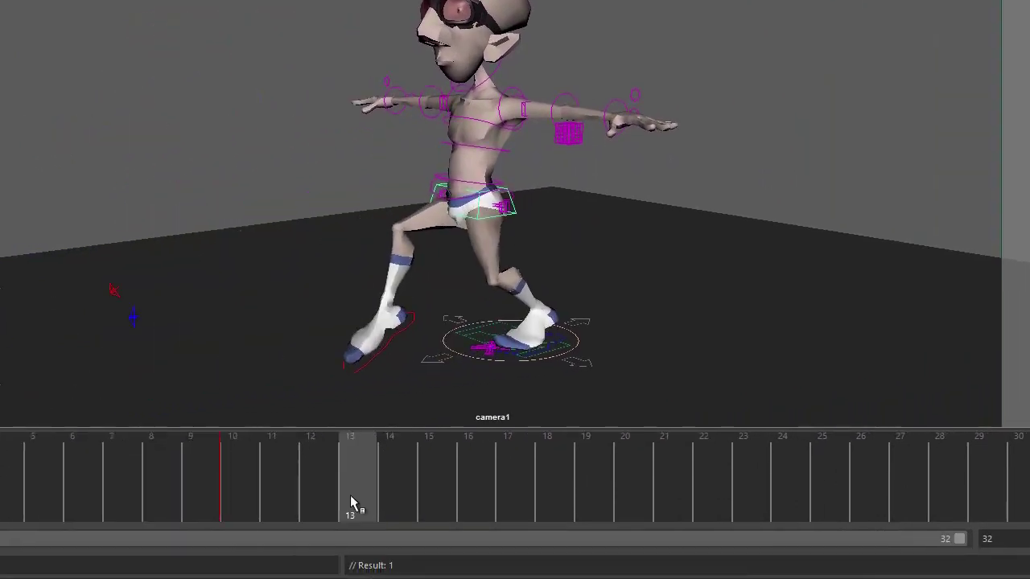
Try to copy the COG control's key from frame 0 and paste it at frame 16
{"action": "left_click_drag", "start_coordinate": [349, 495], "coordinate": [31, 447]}
{"action": "right_click", "coordinate": [32, 450]}
{"action": "left_click", "coordinate": [80, 225]}
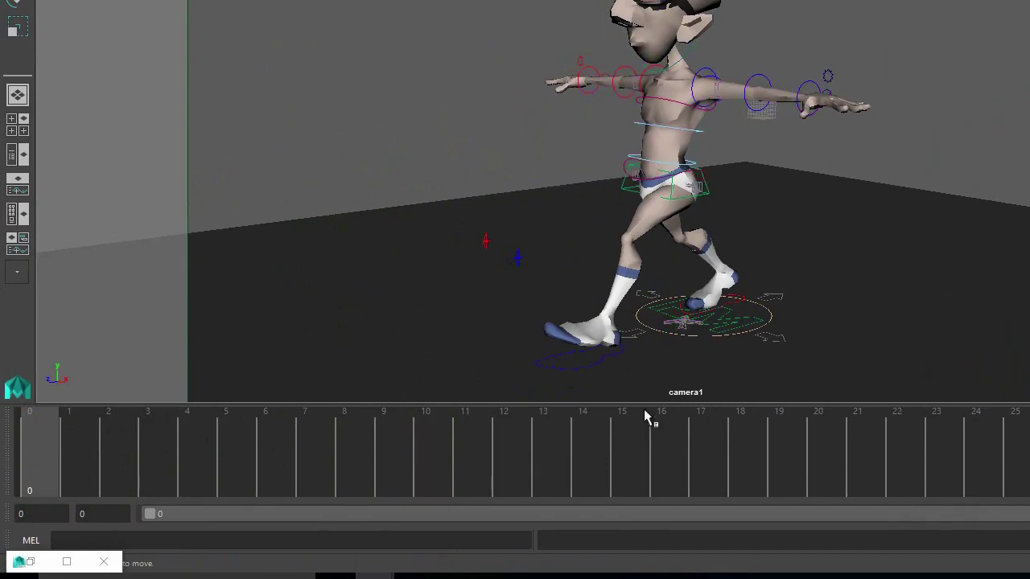
{"action": "left_click", "coordinate": [660, 440]}
{"action": "right_click", "coordinate": [659, 440]}
{"action": "mouse_move", "coordinate": [708, 231]}
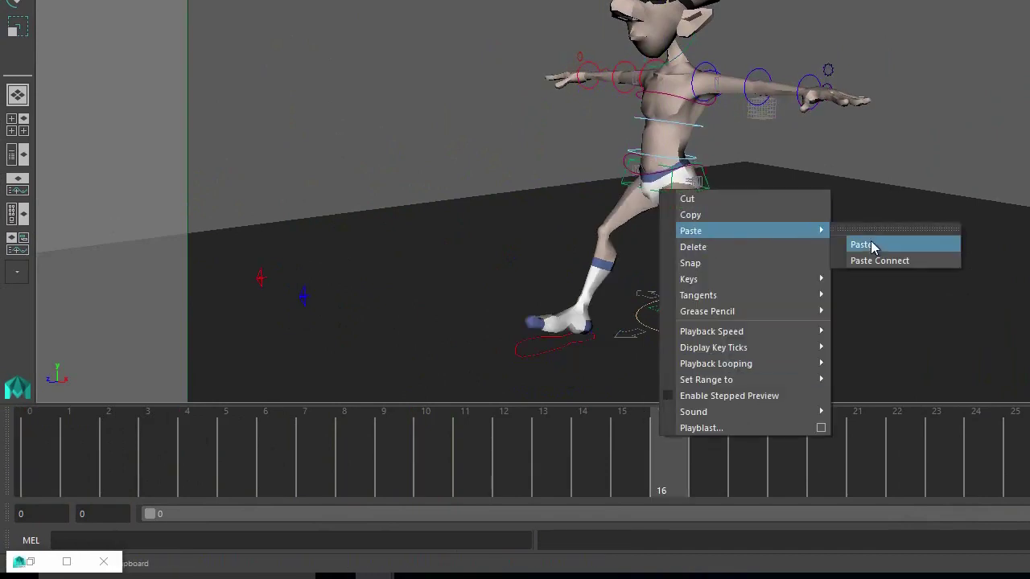
{"action": "left_click", "coordinate": [873, 243]}
{"action": "left_click_drag", "start_coordinate": [649, 412], "coordinate": [51, 460]}
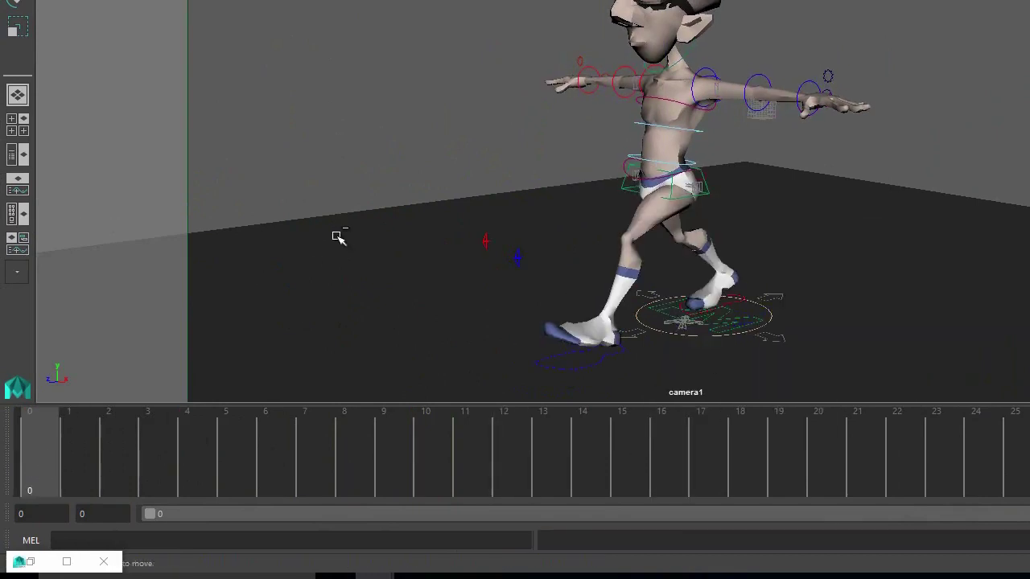
{"action": "key", "text": "ctrl+z"}
Key the COG control's frame 0 pose at frame 16 and scrub through the first half of the cycle
{"action": "key", "text": "s"}
{"action": "middle_click_drag", "start_coordinate": [28, 452], "coordinate": [665, 455]}
{"action": "key", "text": "s"}
{"action": "left_click_drag", "start_coordinate": [27, 474], "coordinate": [438, 470]}
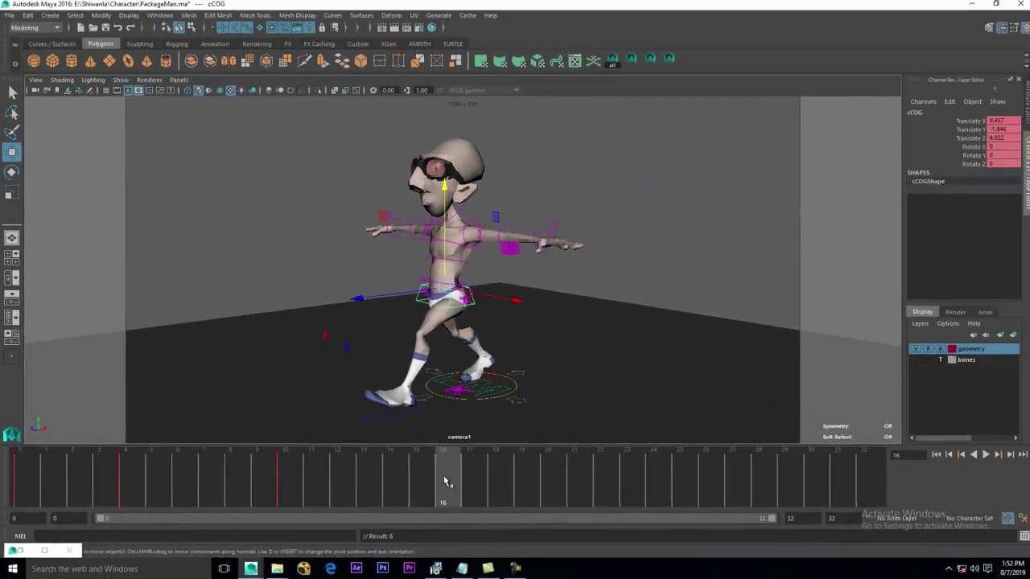
Copy the COG control's key at frame 4 and paste it at frame 20
{"action": "left_click_drag", "start_coordinate": [294, 492], "coordinate": [122, 482]}
{"action": "right_click", "coordinate": [123, 479]}
{"action": "left_click", "coordinate": [139, 326]}
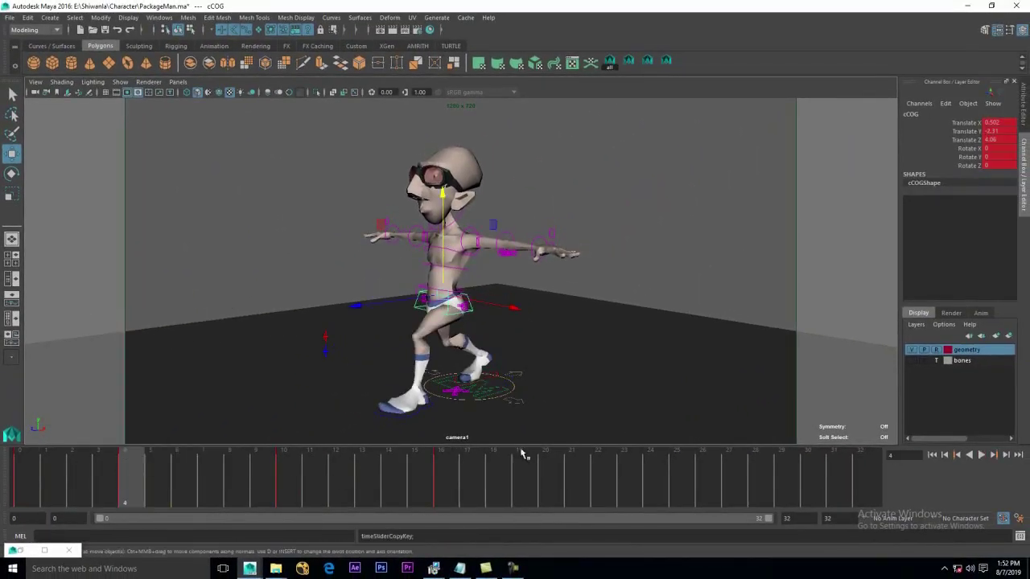
{"action": "left_click", "coordinate": [540, 474]}
{"action": "right_click", "coordinate": [543, 474]}
{"action": "left_click", "coordinate": [674, 342]}
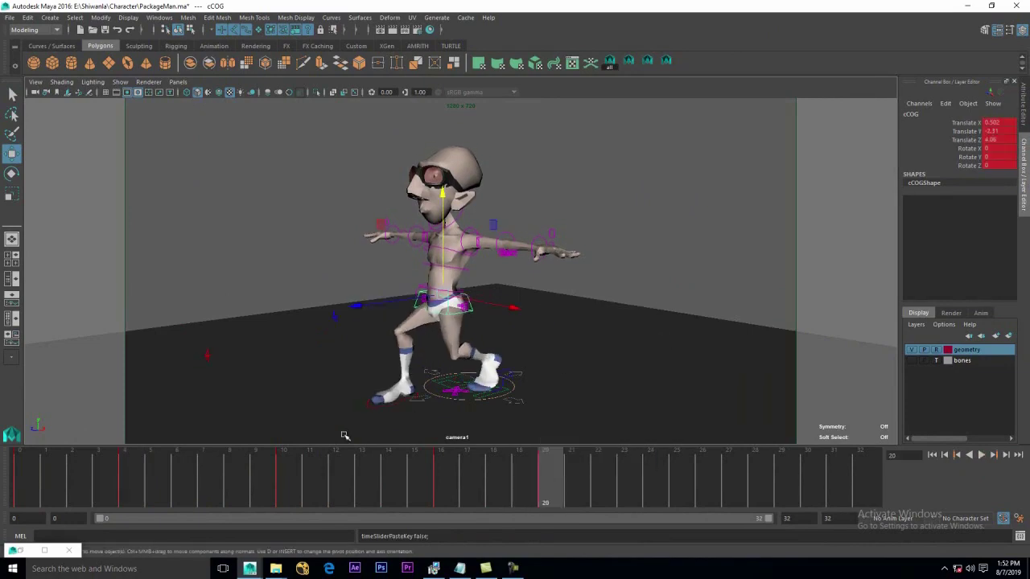
Copy the COG control's key at frame 10 and paste it at frame 27
{"action": "left_click", "coordinate": [300, 470]}
{"action": "right_click", "coordinate": [291, 476]}
{"action": "left_click", "coordinate": [301, 325]}
{"action": "left_click_drag", "start_coordinate": [609, 468], "coordinate": [728, 480]}
{"action": "right_click", "coordinate": [728, 478]}
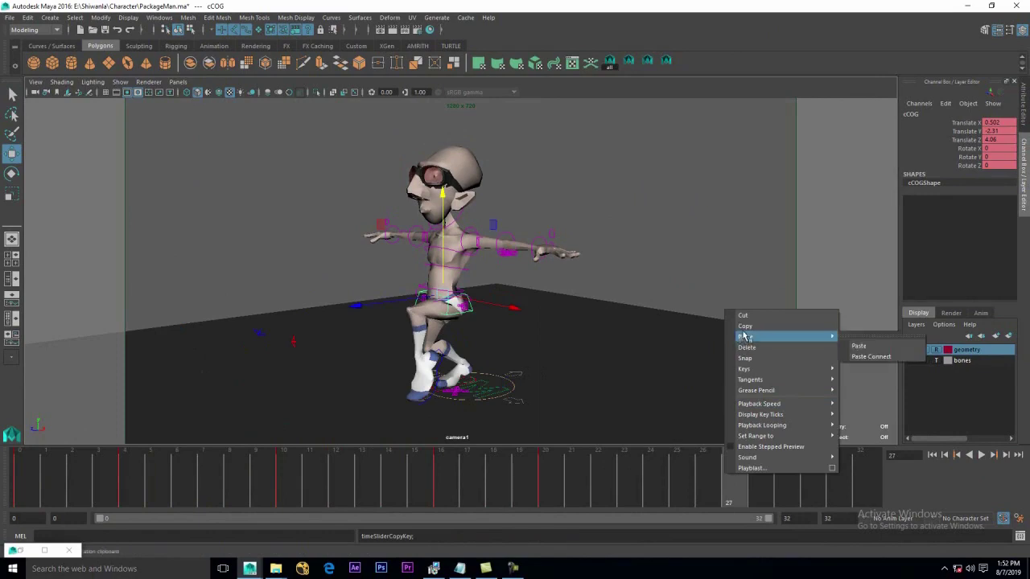
{"action": "left_click", "coordinate": [858, 346]}
Play the walk cycle in the camera view with the NURBS control curves hidden, and show the curves again
{"action": "key", "text": "alt+v"}
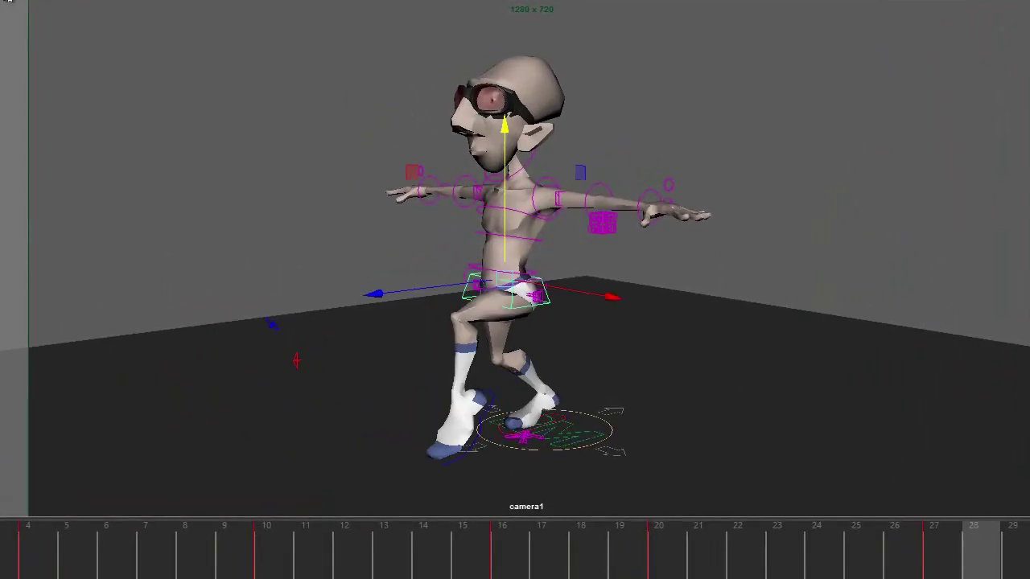
{"action": "left_click", "coordinate": [7, 0]}
{"action": "left_click", "coordinate": [54, 59]}
{"action": "key", "text": "alt+v"}
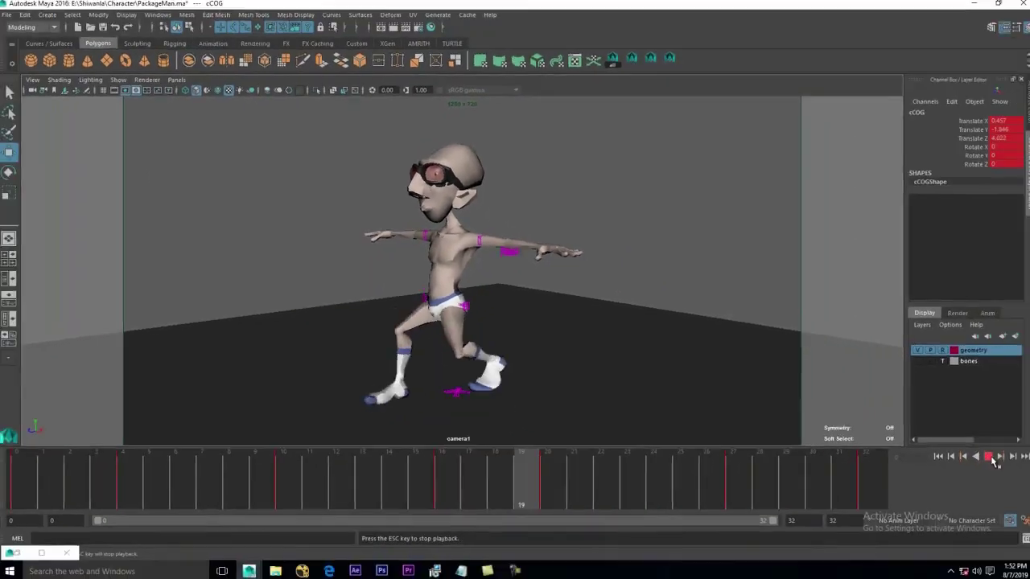
{"action": "left_click", "coordinate": [120, 82]}
{"action": "left_click", "coordinate": [137, 141]}
Select the head control, tilt the head forward and down at frame 0, and scrub to frame 5
{"action": "left_click", "coordinate": [464, 210]}
{"action": "left_click", "coordinate": [461, 212]}
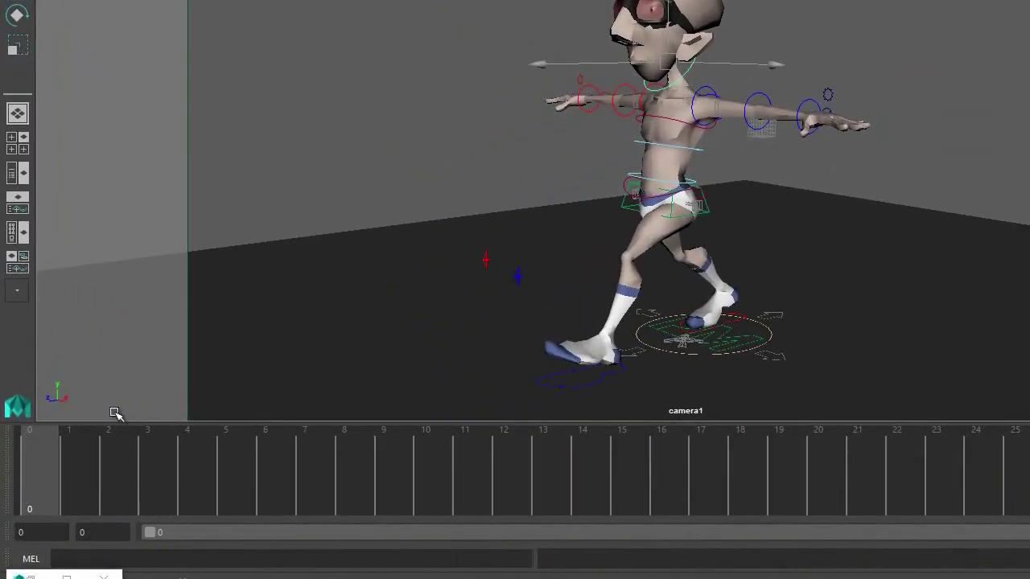
{"action": "left_click_drag", "start_coordinate": [42, 471], "coordinate": [229, 467]}
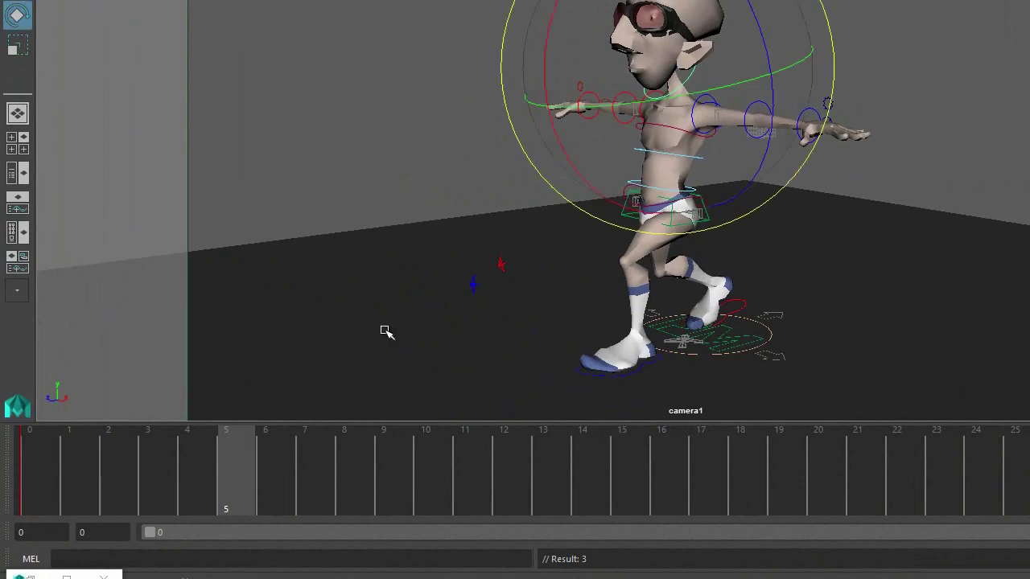
{"action": "key", "text": "alt+shift+v"}
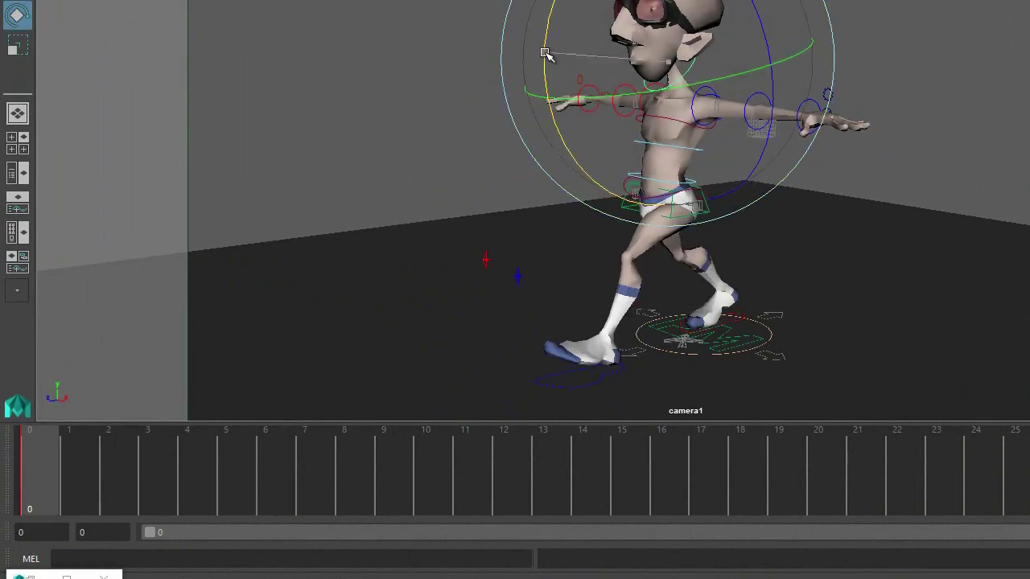
{"action": "left_click_drag", "start_coordinate": [544, 53], "coordinate": [544, 76]}
{"action": "left_click_drag", "start_coordinate": [101, 456], "coordinate": [228, 456]}
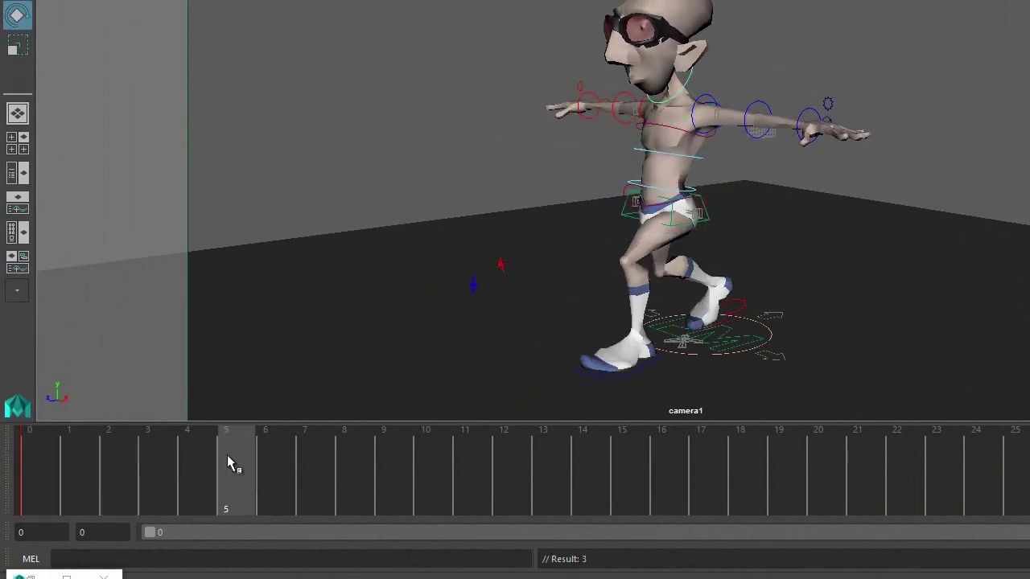
Rotate the head up at frame 5 and tilt it back down at frame 12, keying the neck control
{"action": "left_click", "coordinate": [581, 88]}
{"action": "left_click_drag", "start_coordinate": [545, 99], "coordinate": [550, 79]}
{"action": "left_click_drag", "start_coordinate": [225, 455], "coordinate": [481, 473]}
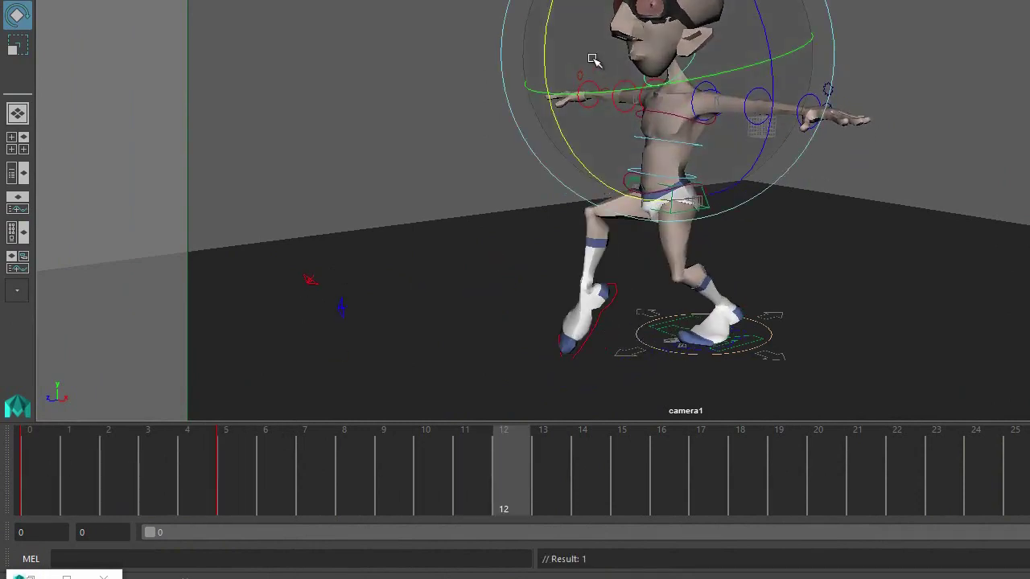
{"action": "left_click_drag", "start_coordinate": [545, 40], "coordinate": [543, 58]}
{"action": "key", "text": "s"}
Copy the neck control's pose from frame 5 to frame 20, from frame 12 to frame 26, and from frame 0 to frame 32
{"action": "mouse_move", "coordinate": [226, 475]}
{"action": "left_mouse_down"}
{"action": "mouse_move", "coordinate": [104, 467]}
{"action": "mouse_move", "coordinate": [437, 510]}
{"action": "mouse_move", "coordinate": [622, 519]}
{"action": "mouse_move", "coordinate": [193, 467]}
{"action": "mouse_move", "coordinate": [249, 467]}
{"action": "mouse_move", "coordinate": [233, 473]}
{"action": "left_mouse_up"}
{"action": "middle_click_drag", "start_coordinate": [234, 466], "coordinate": [822, 451]}
{"action": "key", "text": "s"}
{"action": "left_click_drag", "start_coordinate": [497, 474], "coordinate": [539, 470]}
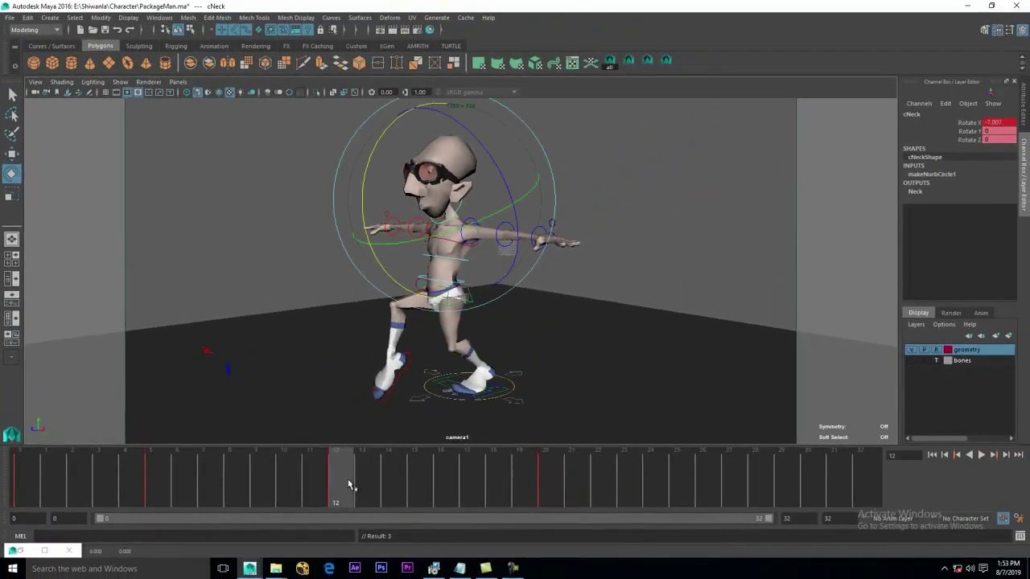
{"action": "left_click_drag", "start_coordinate": [429, 482], "coordinate": [804, 483]}
{"action": "left_click_drag", "start_coordinate": [78, 482], "coordinate": [1, 479]}
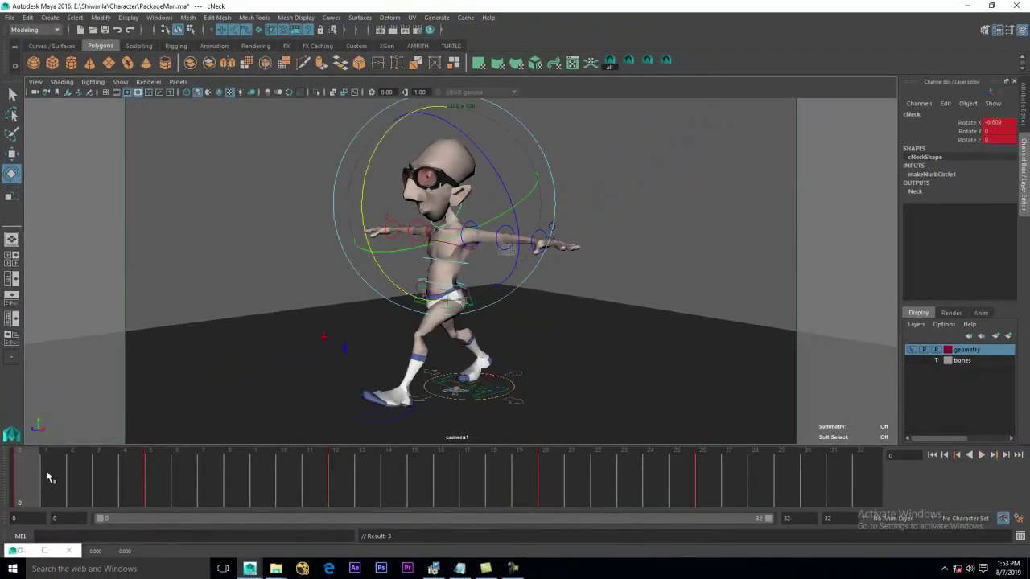
Play the walk cycle to check the new head movement and stop the playback
{"action": "key", "text": "alt+v"}
{"action": "left_click", "coordinate": [983, 456]}
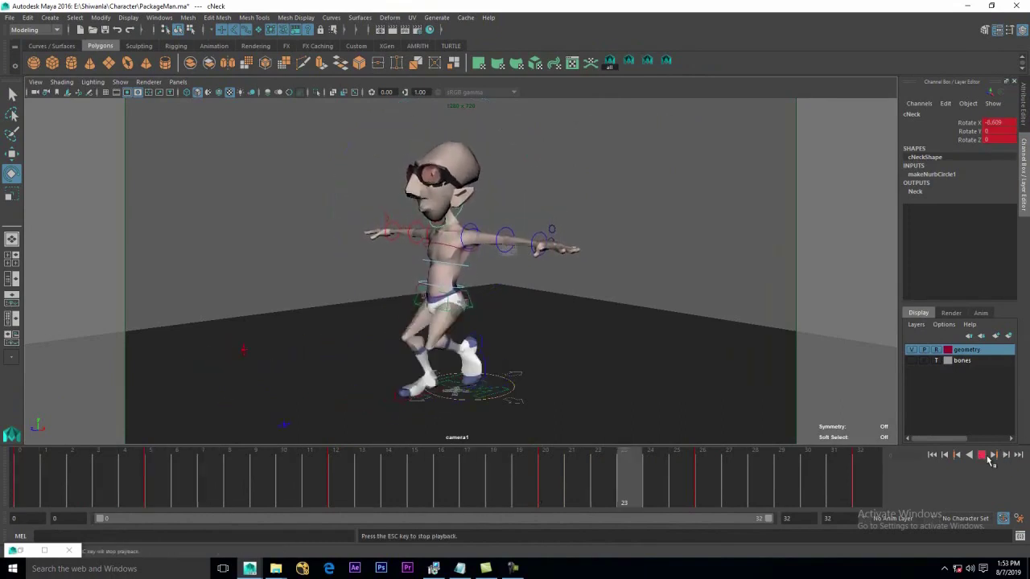
{"action": "left_click", "coordinate": [986, 457]}
Open the Graph Editor maximized for the neck control and display only its Rotate X curve
{"action": "left_click", "coordinate": [158, 18]}
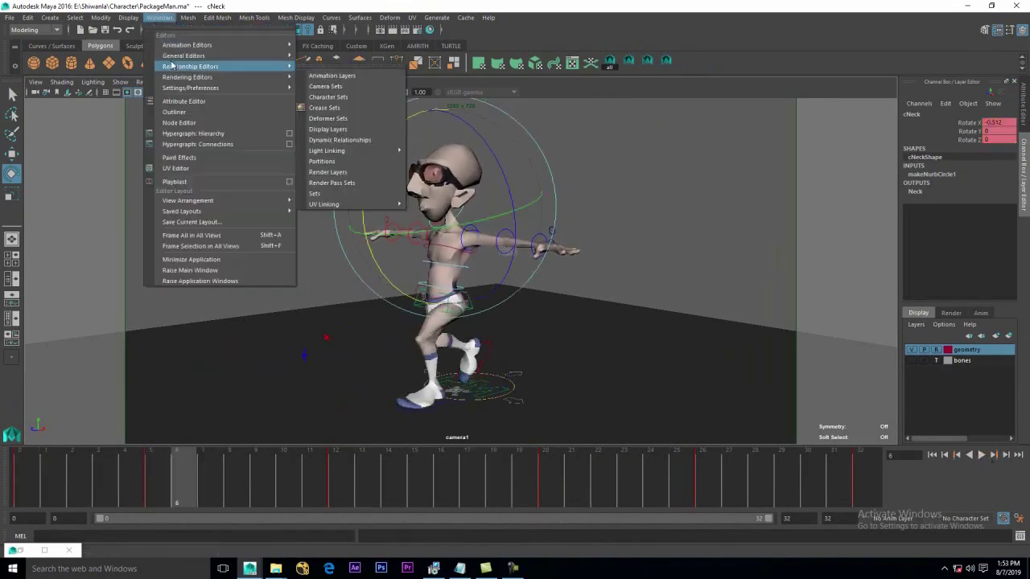
{"action": "mouse_move", "coordinate": [190, 47]}
{"action": "left_click", "coordinate": [330, 54]}
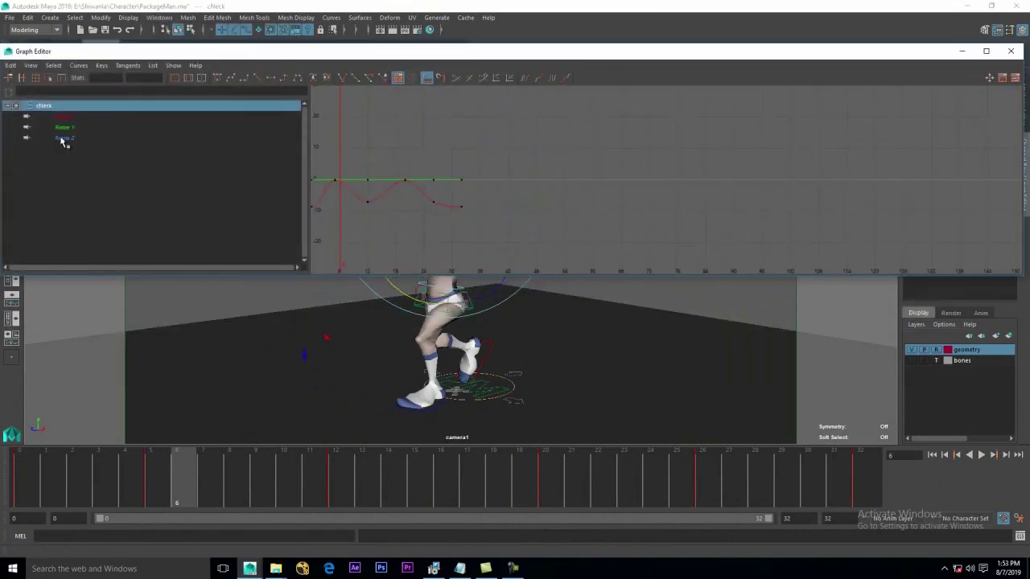
{"action": "double_click", "coordinate": [131, 51]}
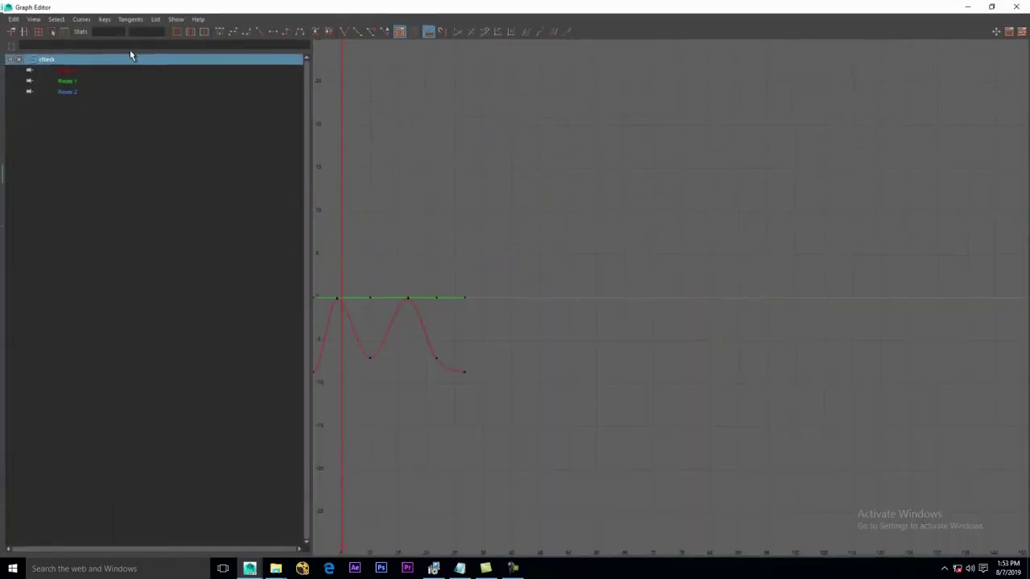
{"action": "left_click", "coordinate": [87, 71]}
{"action": "left_click", "coordinate": [81, 90]}
{"action": "left_click", "coordinate": [79, 81]}
{"action": "left_click", "coordinate": [78, 90]}
{"action": "left_click", "coordinate": [76, 81]}
{"action": "left_click", "coordinate": [72, 90]}
{"action": "left_click", "coordinate": [71, 81]}
{"action": "left_click", "coordinate": [69, 90]}
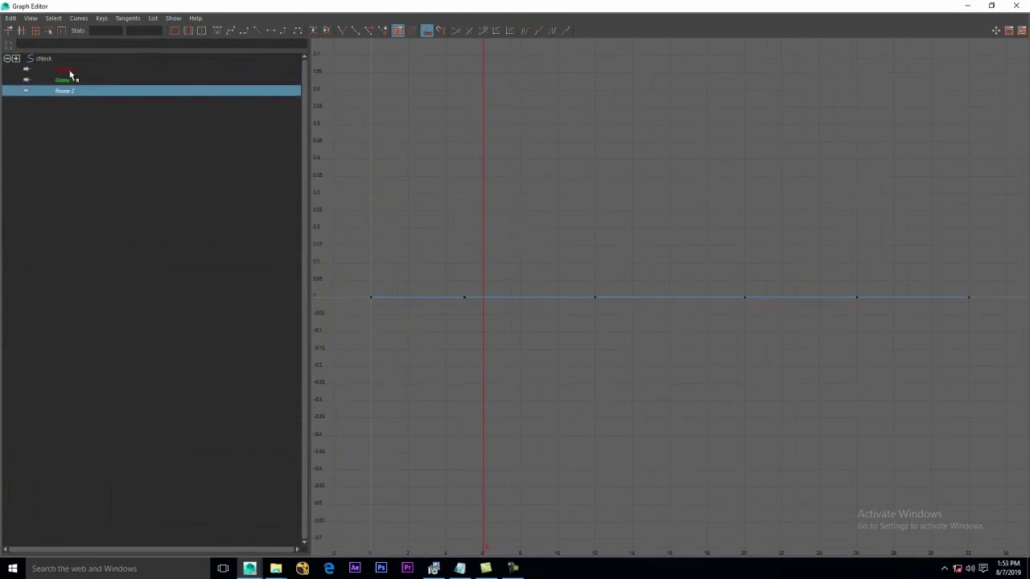
{"action": "left_click", "coordinate": [70, 70]}
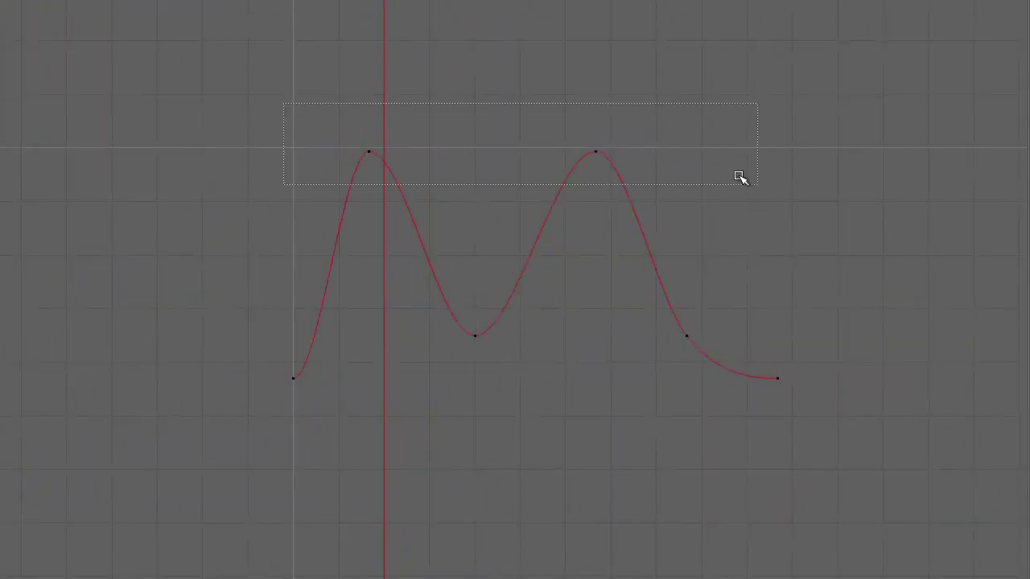
Lower the two peaks of the neck's Rotate X curve, at frames 5 and 20, to about -2
{"action": "left_click_drag", "start_coordinate": [739, 176], "coordinate": [757, 184]}
{"action": "left_click", "coordinate": [513, 320]}
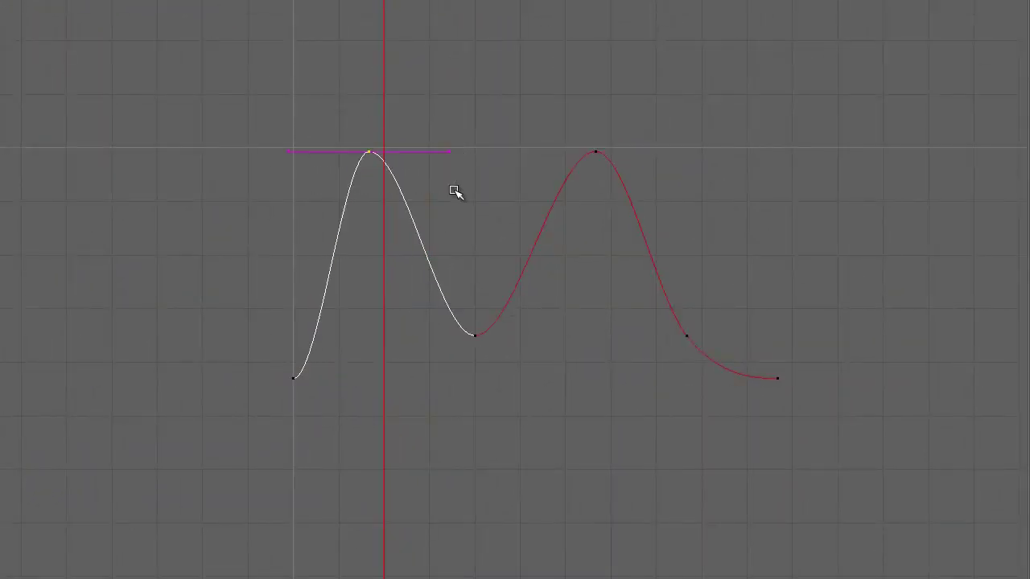
{"action": "left_click_drag", "start_coordinate": [370, 145], "coordinate": [380, 186]}
{"action": "left_click_drag", "start_coordinate": [589, 145], "coordinate": [621, 205]}
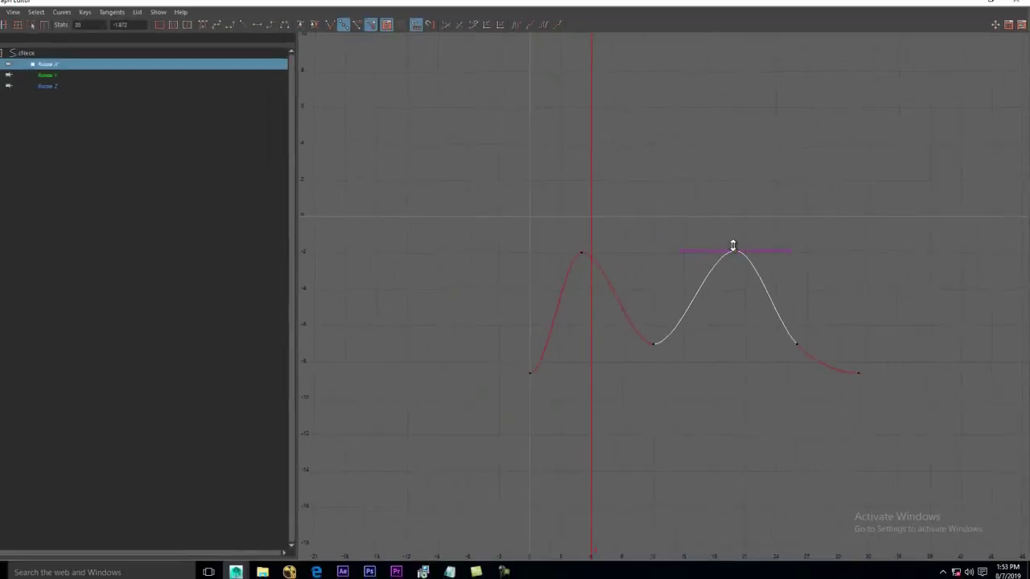
Minimize the Graph Editor and check the adjusted neck motion by playing the cycle and scrubbing to frames 20 and 32
{"action": "left_click", "coordinate": [968, 5]}
{"action": "key", "text": "alt+v"}
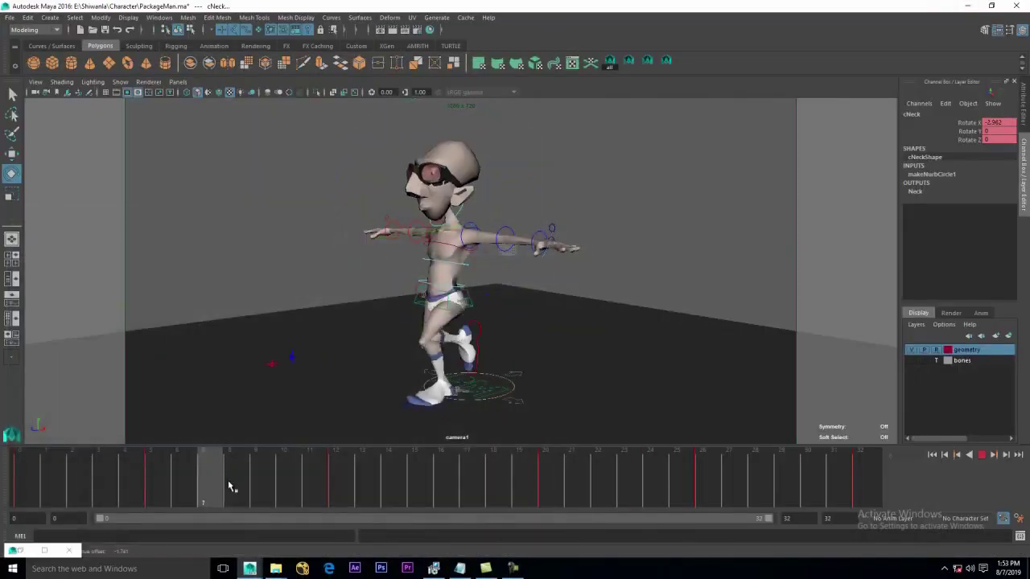
{"action": "left_click_drag", "start_coordinate": [231, 487], "coordinate": [547, 493]}
{"action": "left_click", "coordinate": [537, 192]}
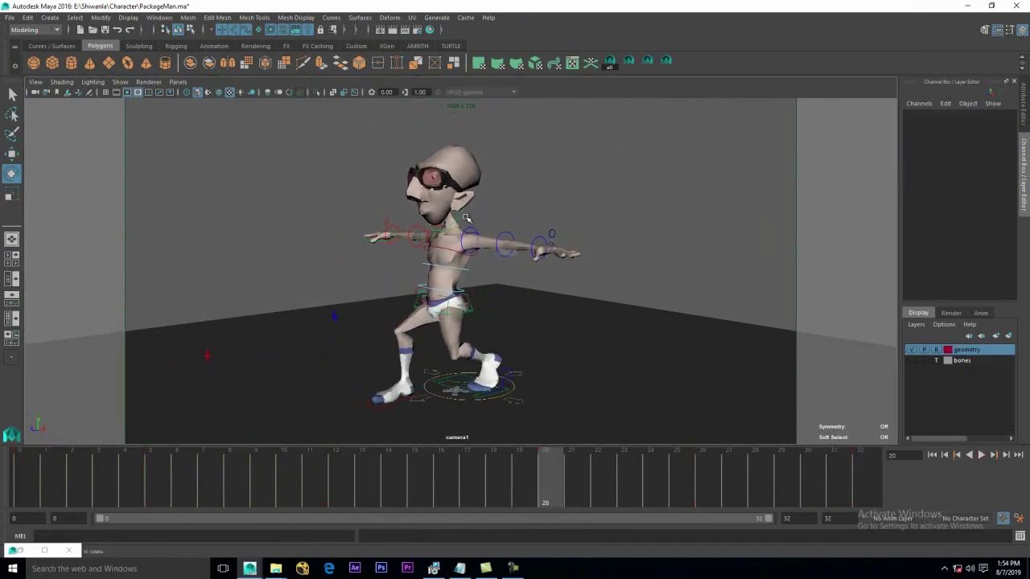
{"action": "left_click", "coordinate": [465, 217]}
{"action": "left_click_drag", "start_coordinate": [370, 475], "coordinate": [545, 484]}
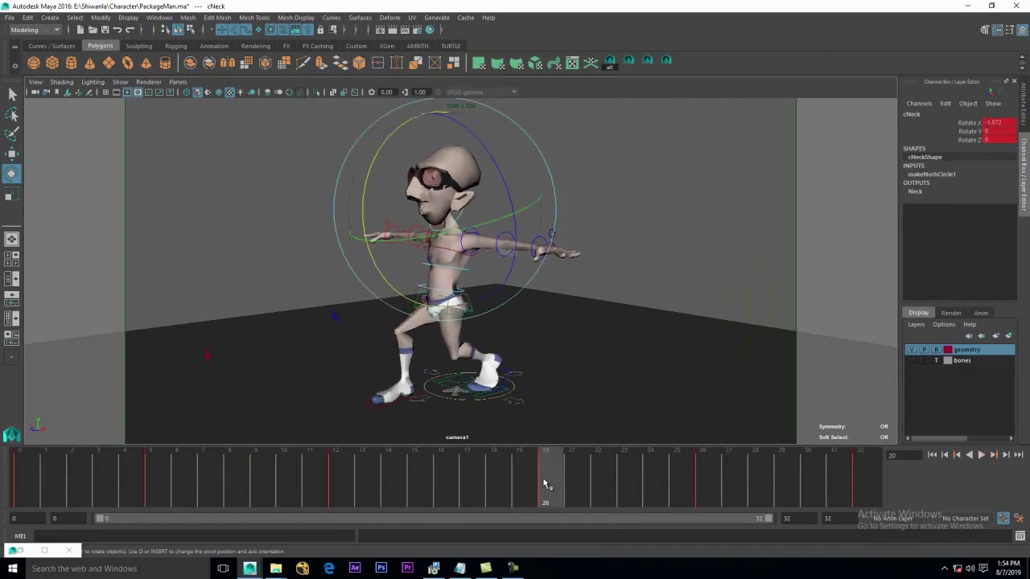
{"action": "left_click_drag", "start_coordinate": [668, 462], "coordinate": [848, 483]}
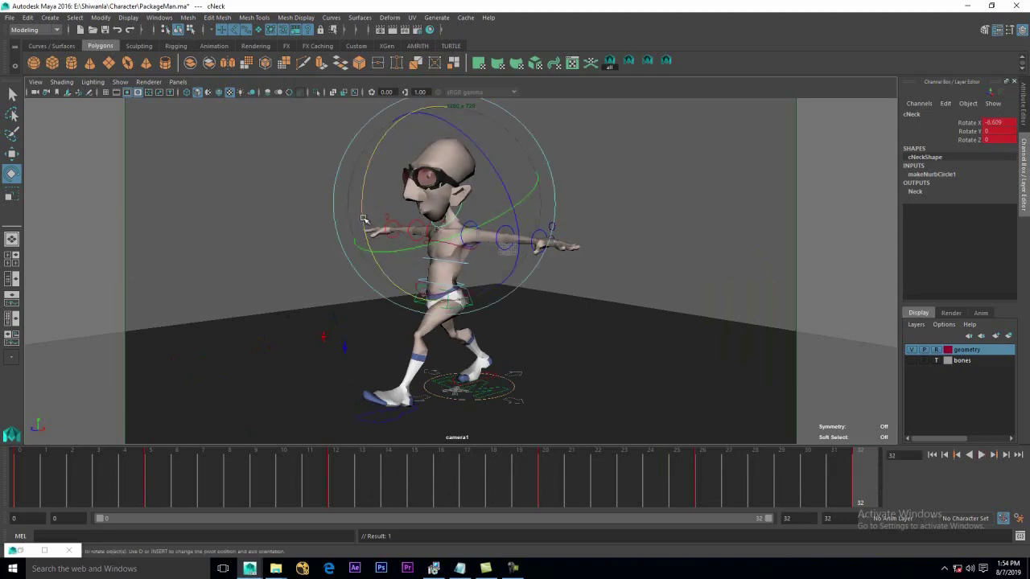
Play the finished walk cycle in the camera view to review the whole body motion, and stop the playback
{"action": "left_click", "coordinate": [981, 454]}
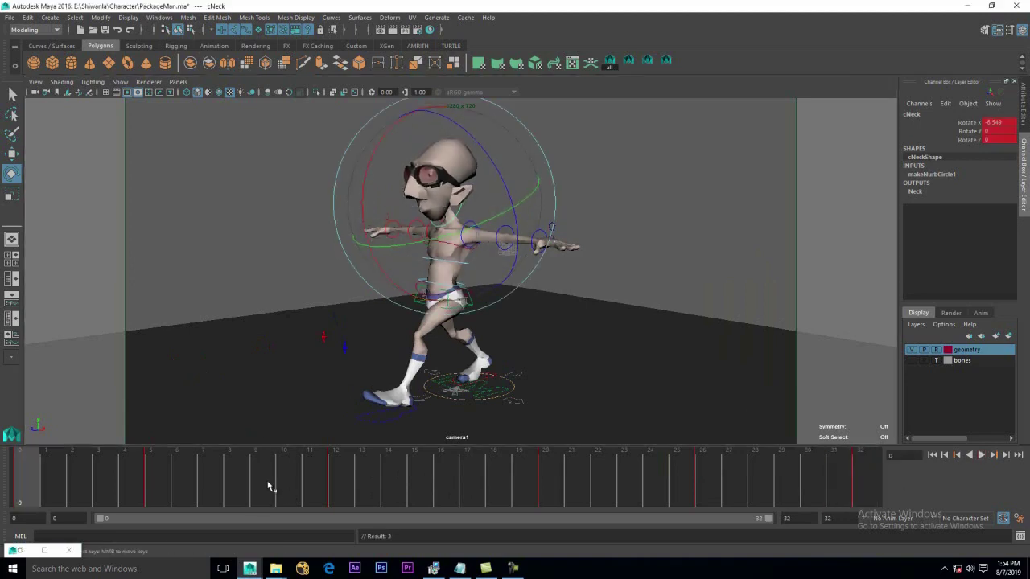
{"action": "left_click", "coordinate": [987, 456]}
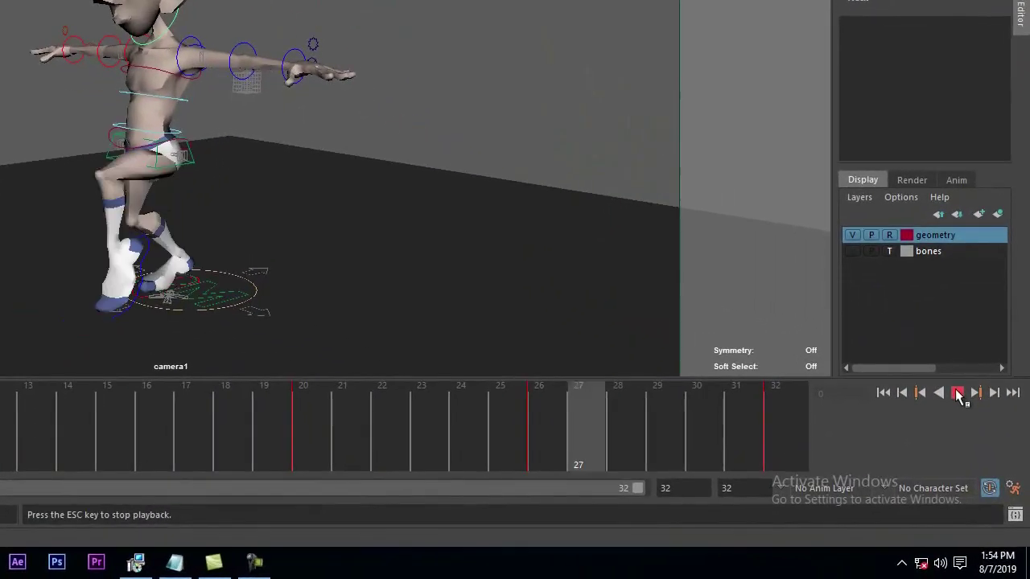
{"action": "left_click", "coordinate": [981, 454]}
{"action": "left_click", "coordinate": [254, 562]}
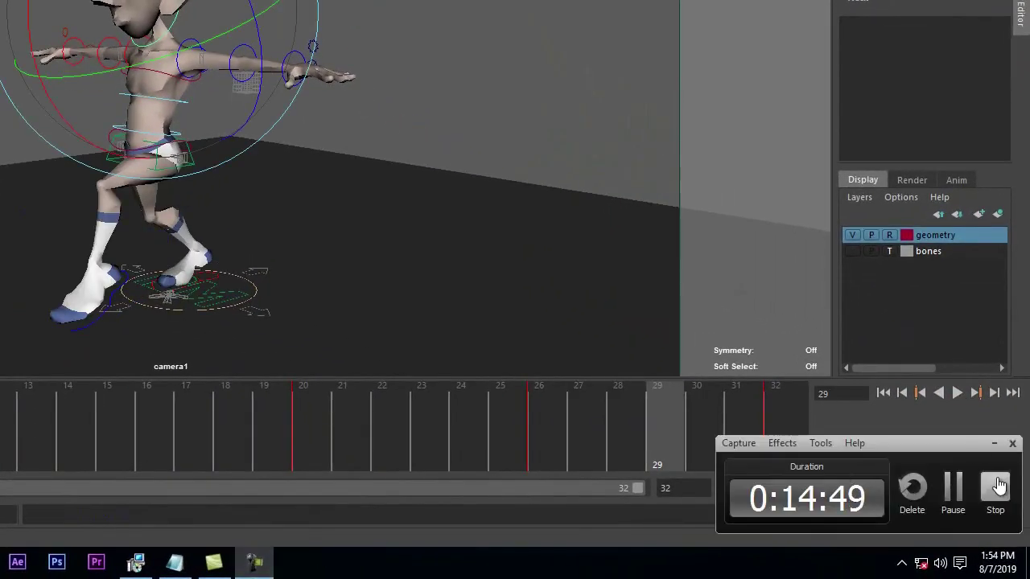
{"action": "left_click", "coordinate": [997, 485]}
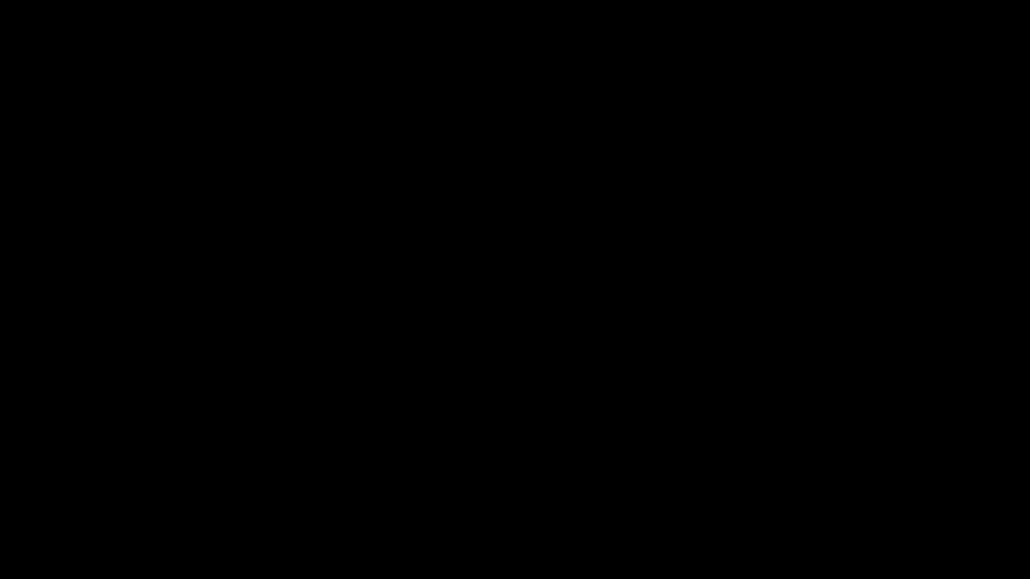